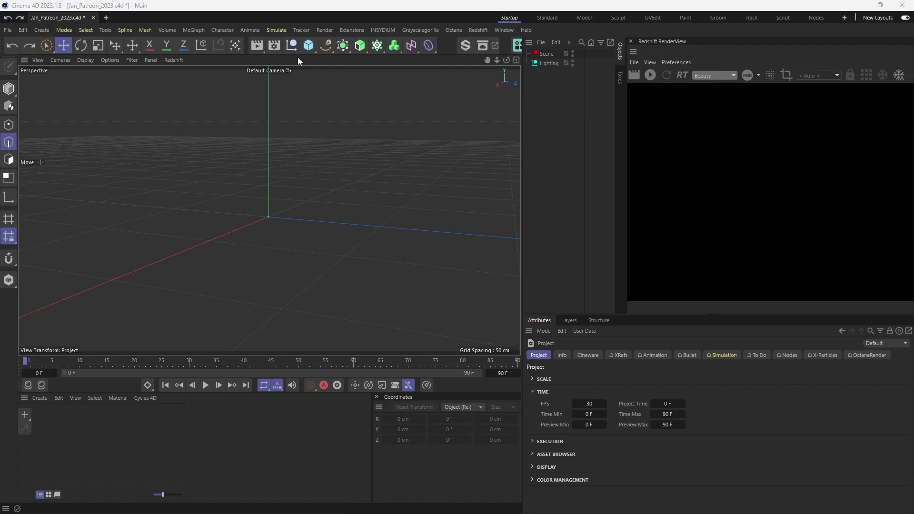
# - Add a cylinder primitive with a radius of 3.1 cm and a height of 78 cm for the light tube
pyautogui.click(308, 46)
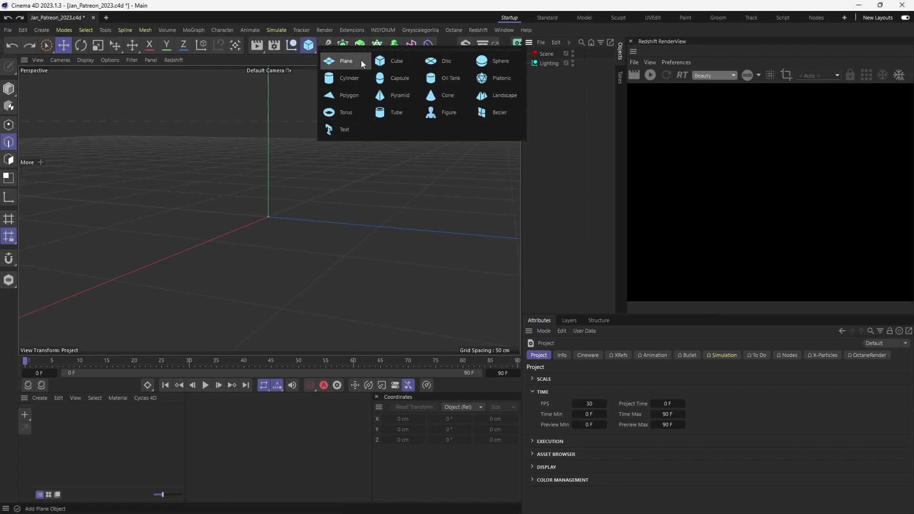
pyautogui.click(343, 79)
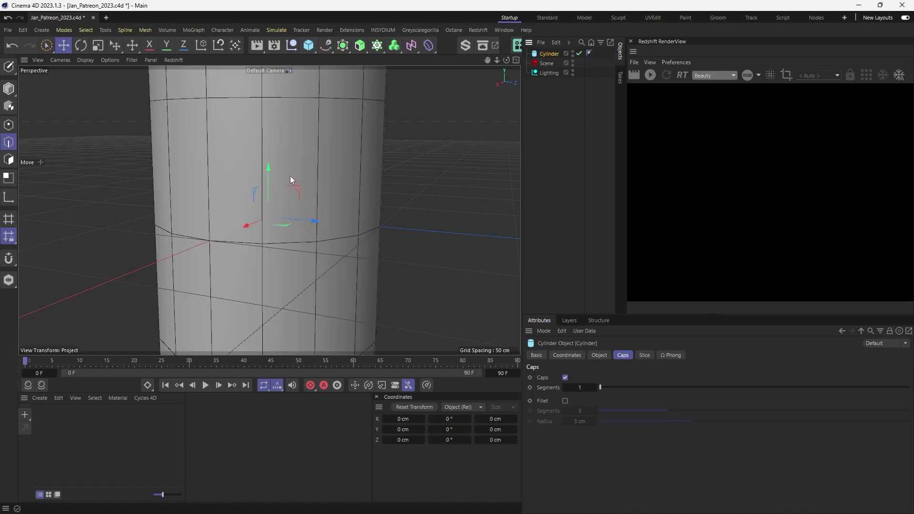
pyautogui.keyDown('alt'); pyautogui.moveTo(292, 172); pyautogui.dragTo(204, 185, button='right'); pyautogui.keyUp('alt')
pyautogui.keyDown('alt'); pyautogui.moveTo(421, 97); pyautogui.dragTo(374, 141, button='middle'); pyautogui.keyUp('alt')
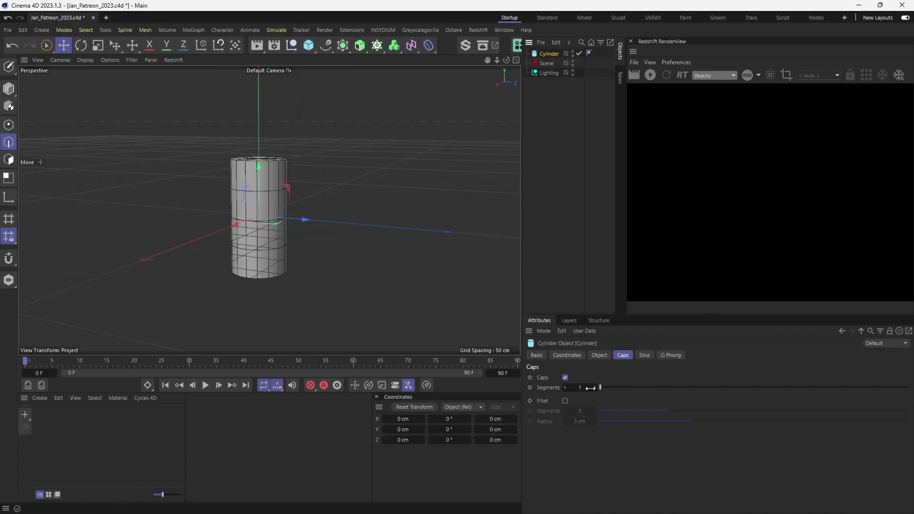
pyautogui.click(599, 355)
pyautogui.moveTo(635, 378); pyautogui.dragTo(562, 378)
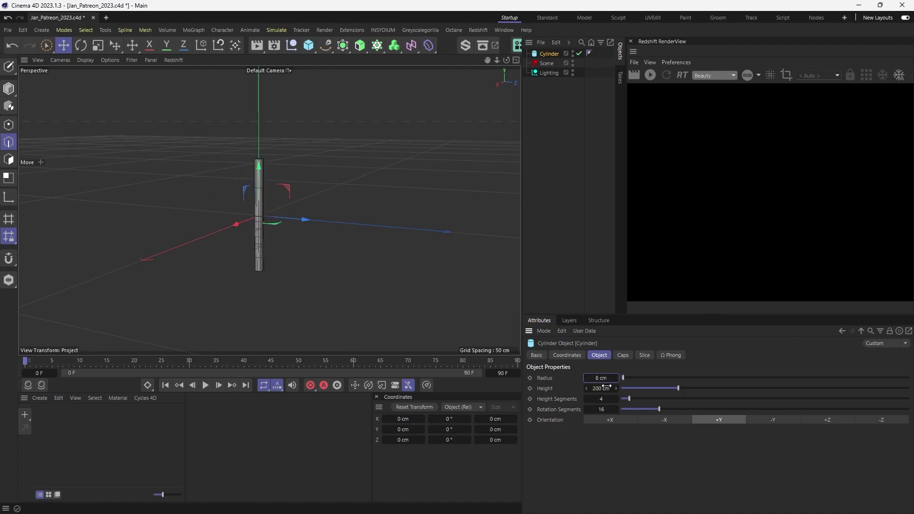
pyautogui.moveTo(677, 388); pyautogui.dragTo(575, 378)
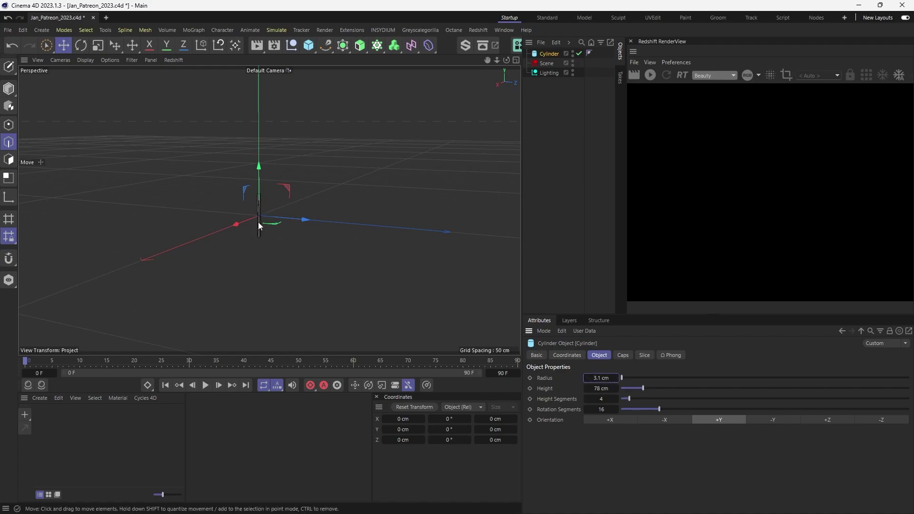
# - Duplicate the tube cylinder, set the copy's height to 6 cm and raise it to the tube's upper end as a cap
pyautogui.moveTo(259, 224)
pyautogui.keyDown('alt'); pyautogui.mouseDown(button='right')
pyautogui.moveTo(450, 216)
pyautogui.moveTo(263, 195)
pyautogui.moveTo(246, 223)
pyautogui.mouseUp(button='right'); pyautogui.keyUp('alt')
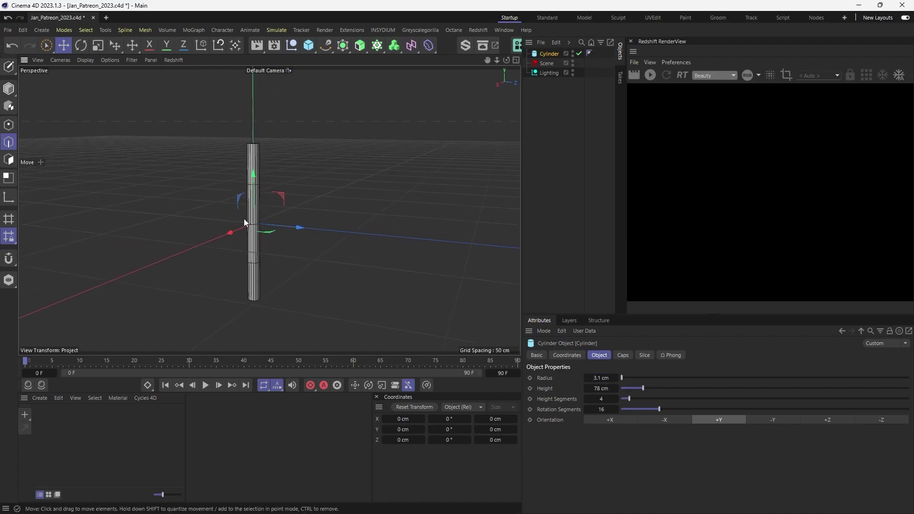
pyautogui.keyDown('alt'); pyautogui.moveTo(245, 223); pyautogui.dragTo(258, 231); pyautogui.keyUp('alt')
pyautogui.keyDown('ctrl'); pyautogui.moveTo(544, 51); pyautogui.dragTo(548, 56); pyautogui.keyUp('ctrl')
pyautogui.moveTo(643, 388); pyautogui.dragTo(621, 388)
pyautogui.moveTo(253, 180); pyautogui.dragTo(269, 105)
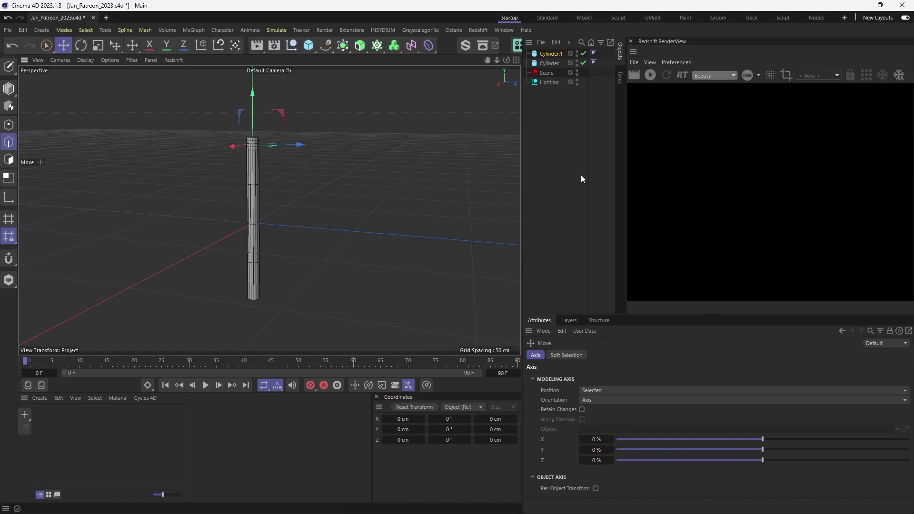
# - Set the end cap's radius to 4.7 cm and fillet its edges with a 0.2 cm radius
pyautogui.click(550, 54)
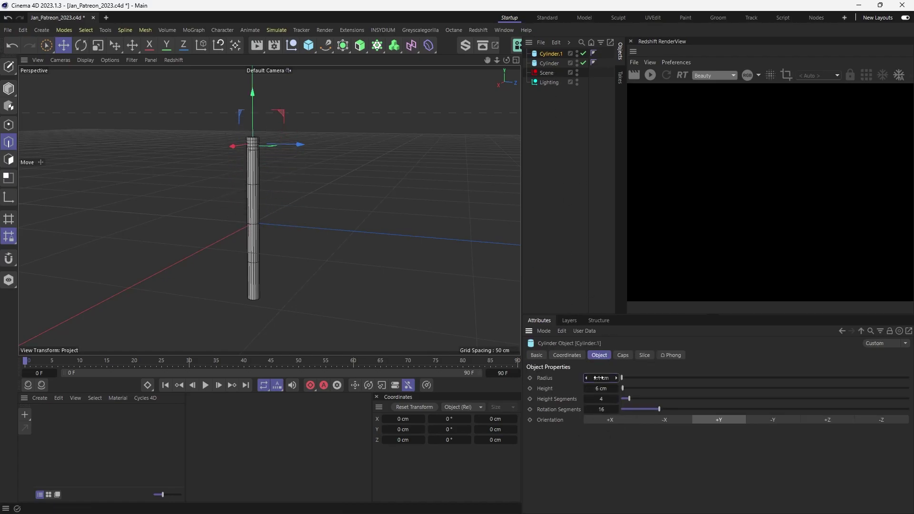
pyautogui.moveTo(601, 377); pyautogui.dragTo(613, 377)
pyautogui.click(623, 355)
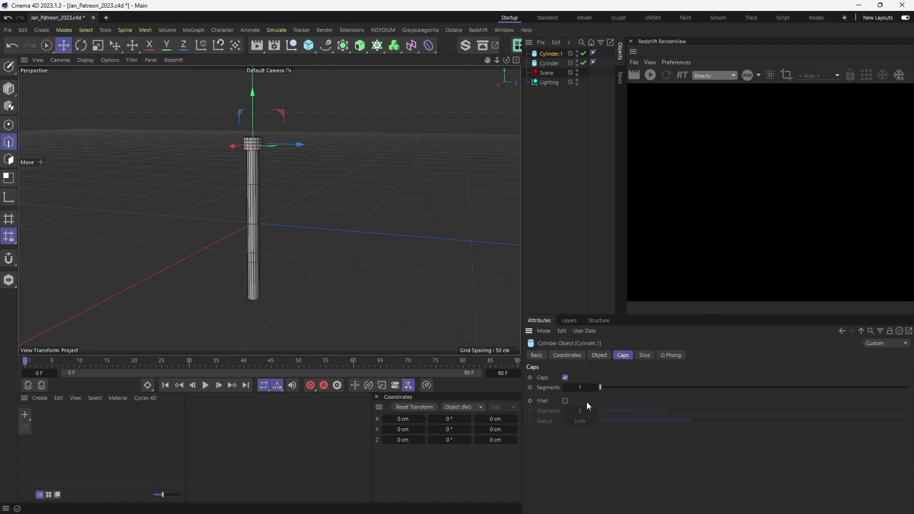
pyautogui.click(565, 401)
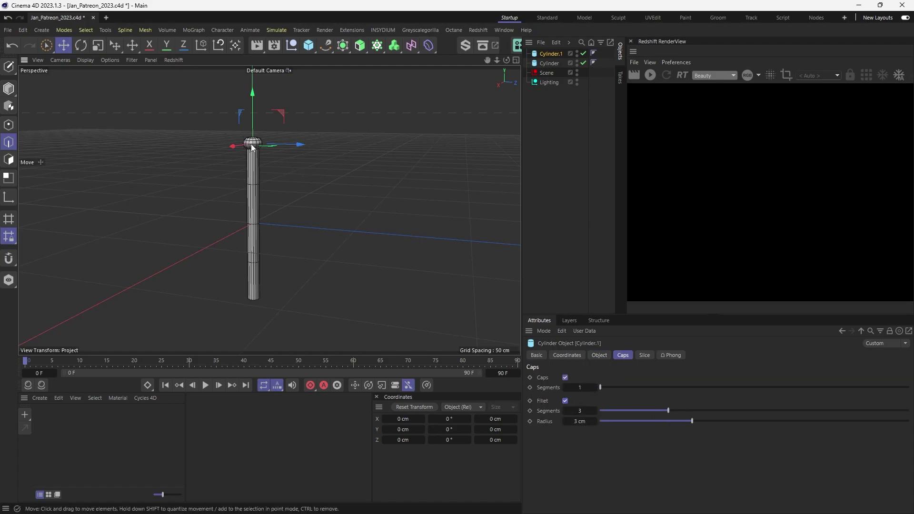
pyautogui.scroll(5, 252, 146)
pyautogui.moveTo(675, 420); pyautogui.dragTo(563, 420)
pyautogui.scroll(-5, 284, 177)
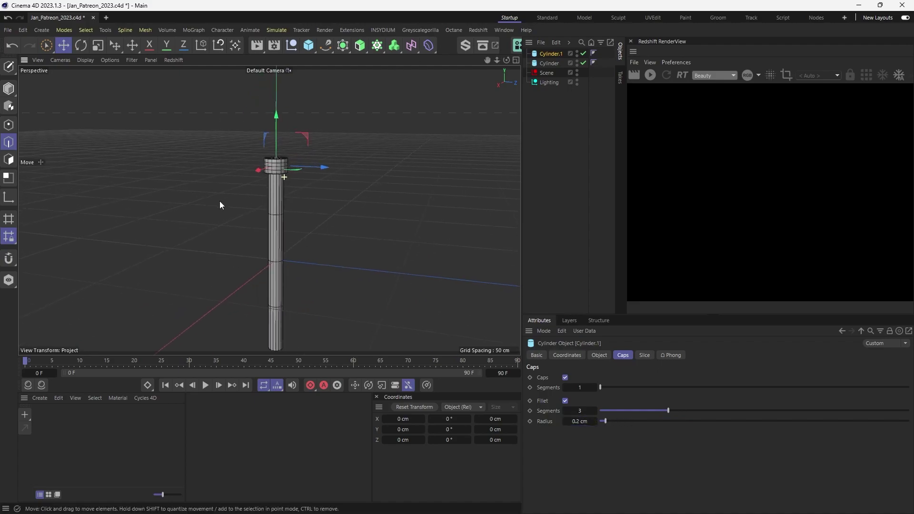
# - Copy the filleted end cap straight down to the lower end of the tube
pyautogui.scroll(-2, 274, 185)
pyautogui.keyDown('alt'); pyautogui.moveTo(273, 185); pyautogui.dragTo(284, 136, button='middle'); pyautogui.keyUp('alt')
pyautogui.keyDown('ctrl'); pyautogui.moveTo(290, 92); pyautogui.dragTo(304, 236); pyautogui.keyUp('ctrl')
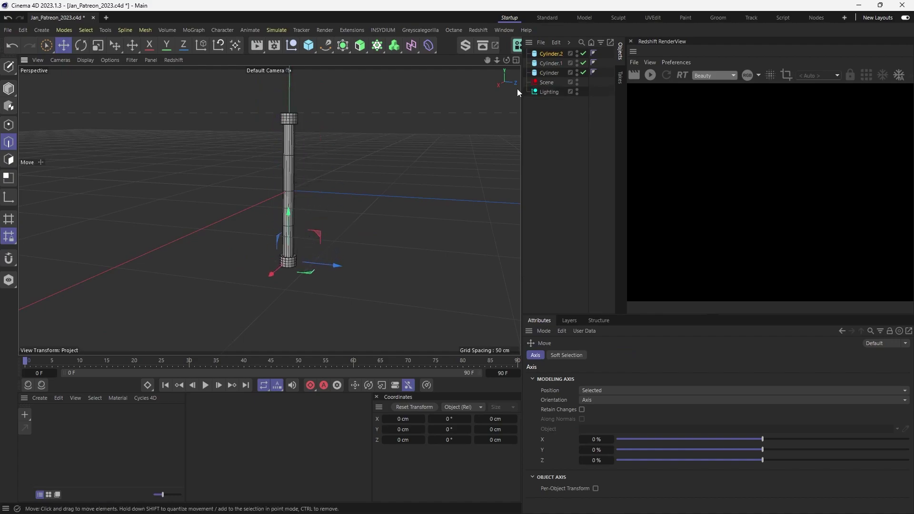
# - Slightly reduce the radius of both end caps together and slim the long middle tube
pyautogui.keyDown('shift'); pyautogui.click(551, 63); pyautogui.keyUp('shift')
pyautogui.click(598, 355)
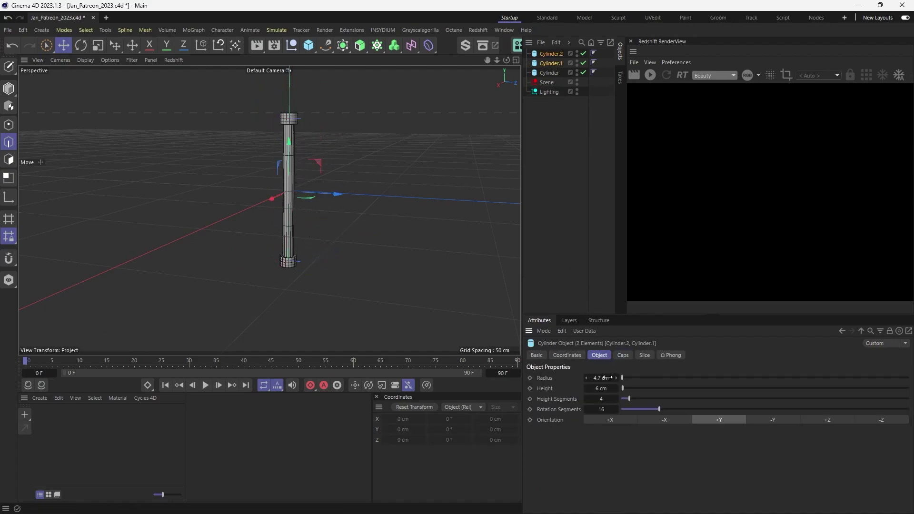
pyautogui.moveTo(605, 378); pyautogui.dragTo(599, 378)
pyautogui.scroll(2, 312, 196)
pyautogui.keyDown('alt'); pyautogui.moveTo(312, 196); pyautogui.dragTo(316, 196, button='right'); pyautogui.keyUp('alt')
pyautogui.keyDown('alt'); pyautogui.moveTo(294, 176); pyautogui.dragTo(324, 176); pyautogui.keyUp('alt')
pyautogui.click(555, 72)
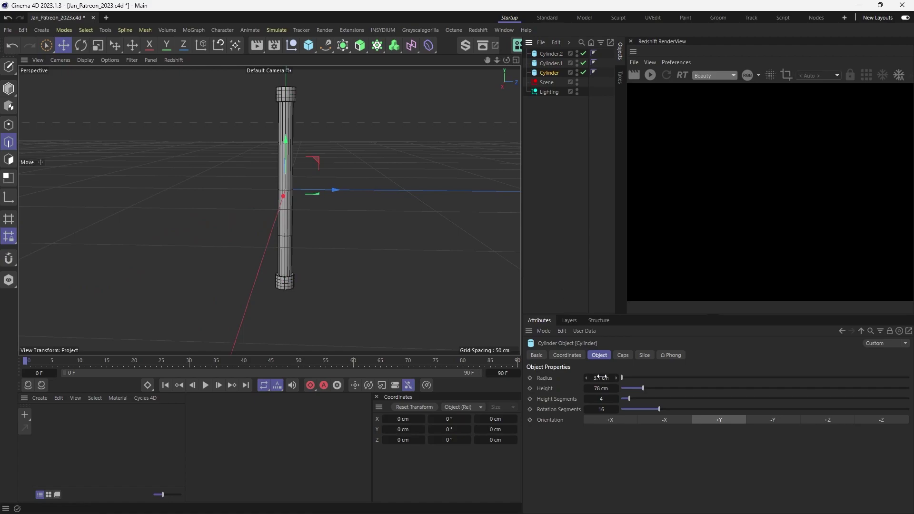
pyautogui.click(532, 189)
pyautogui.keyDown('alt'); pyautogui.moveTo(289, 153); pyautogui.dragTo(328, 169); pyautogui.keyUp('alt')
# - Group the three cylinders under a null and rename it Fluorcent Light
pyautogui.click(545, 54)
pyautogui.keyDown('shift'); pyautogui.click(550, 72); pyautogui.keyUp('shift')
pyautogui.hotkey('alt', 'g')
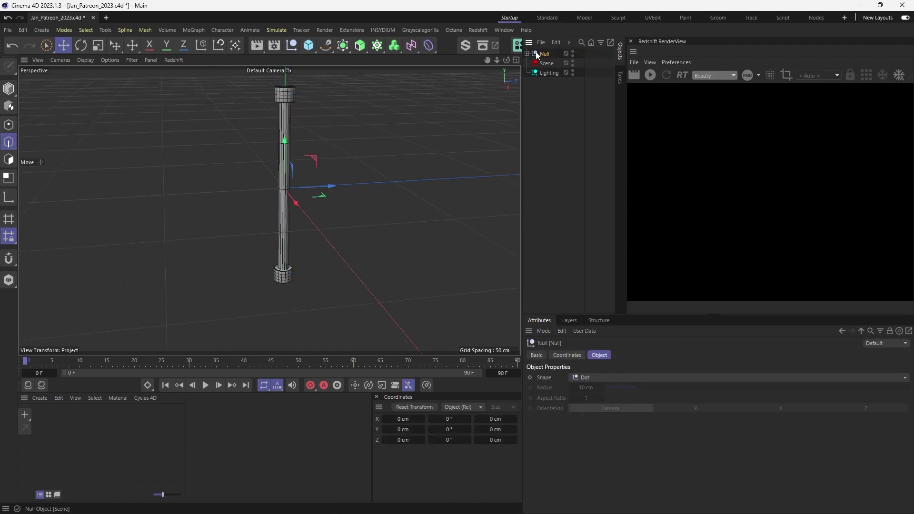
pyautogui.doubleClick(549, 53)
pyautogui.write('Fid')
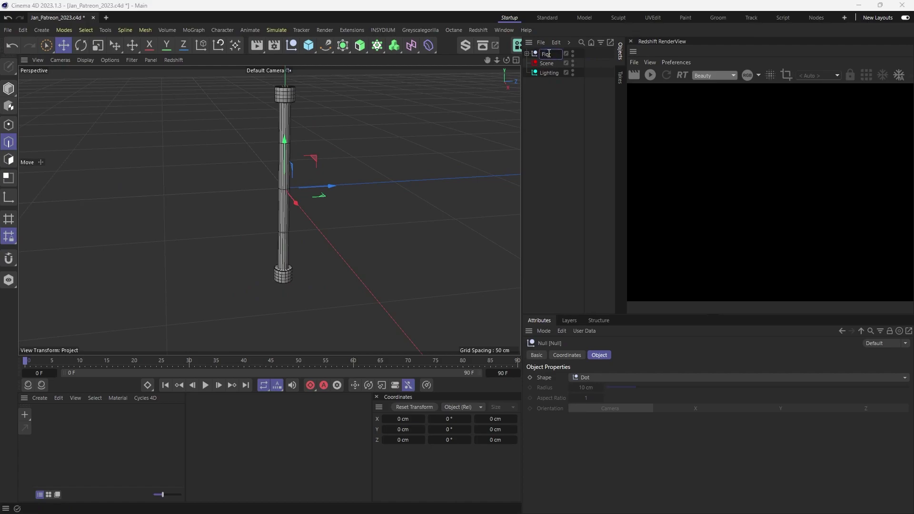
pyautogui.write('orcent Light')
pyautogui.press('Return')
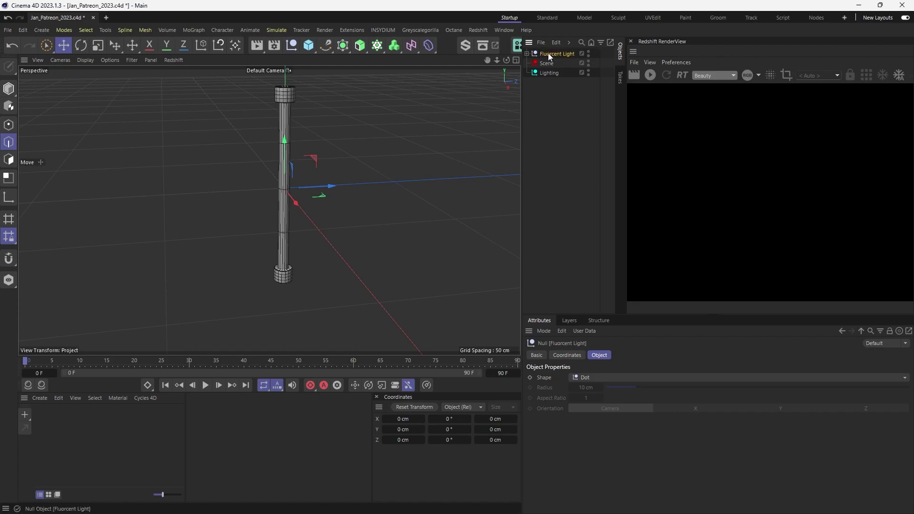
# - Nest the Fluorcent Light group under the Scene null and hide it in the viewport and render
pyautogui.keyDown('alt'); pyautogui.moveTo(320, 138); pyautogui.dragTo(405, 176); pyautogui.keyUp('alt')
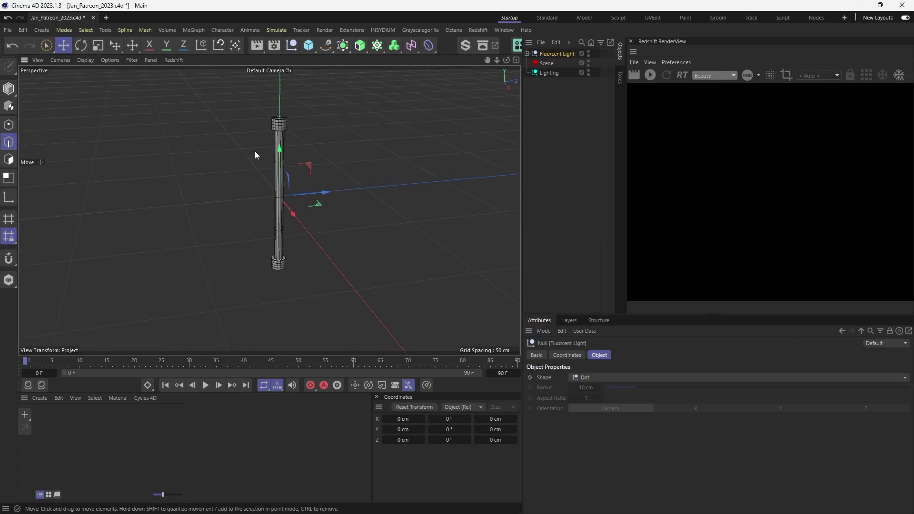
pyautogui.keyDown('alt'); pyautogui.moveTo(261, 157); pyautogui.dragTo(272, 189); pyautogui.keyUp('alt')
pyautogui.click(573, 130)
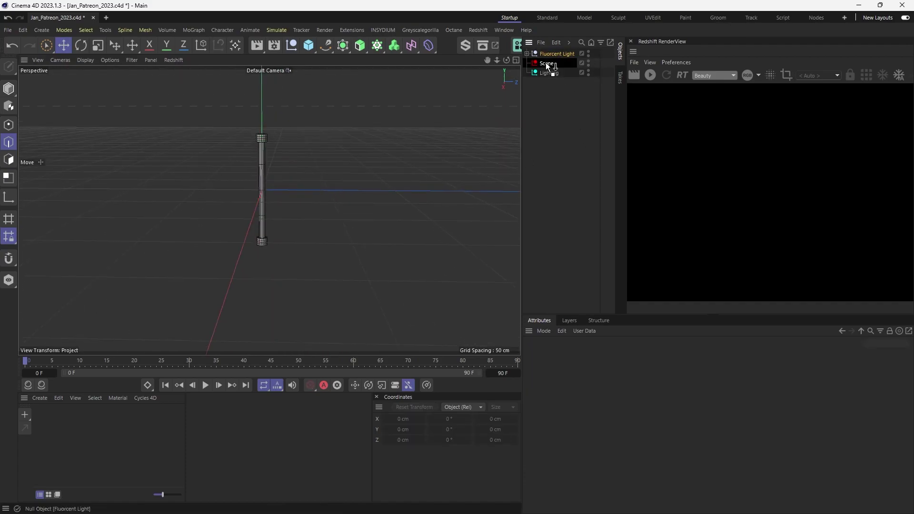
pyautogui.moveTo(545, 63); pyautogui.dragTo(546, 64)
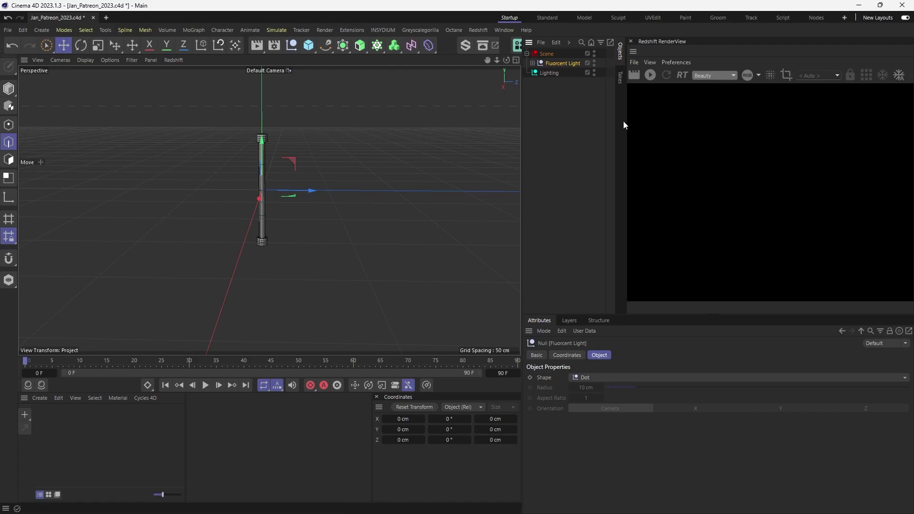
pyautogui.keyDown('ctrl'); pyautogui.click(593, 62); pyautogui.keyUp('ctrl')
pyautogui.click(468, 92)
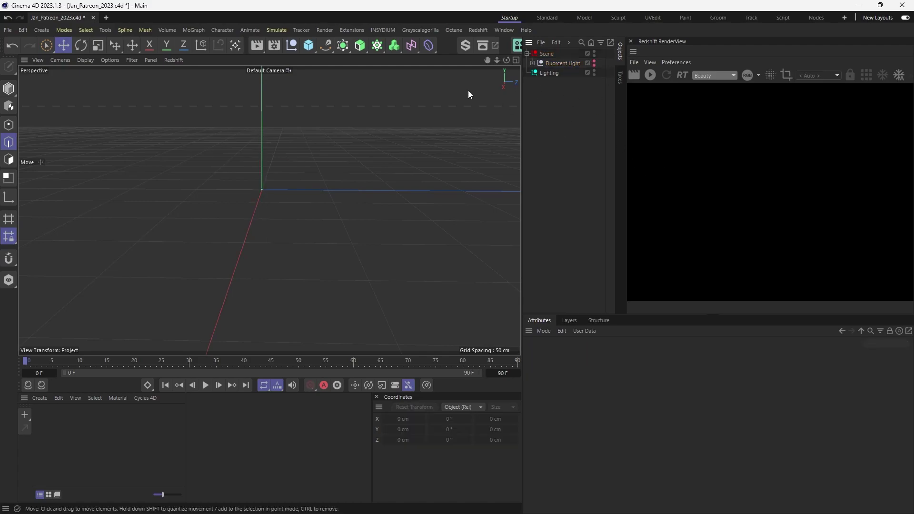
# - Add a Platonic primitive, set its type to Bucky and make it editable
pyautogui.click(306, 49)
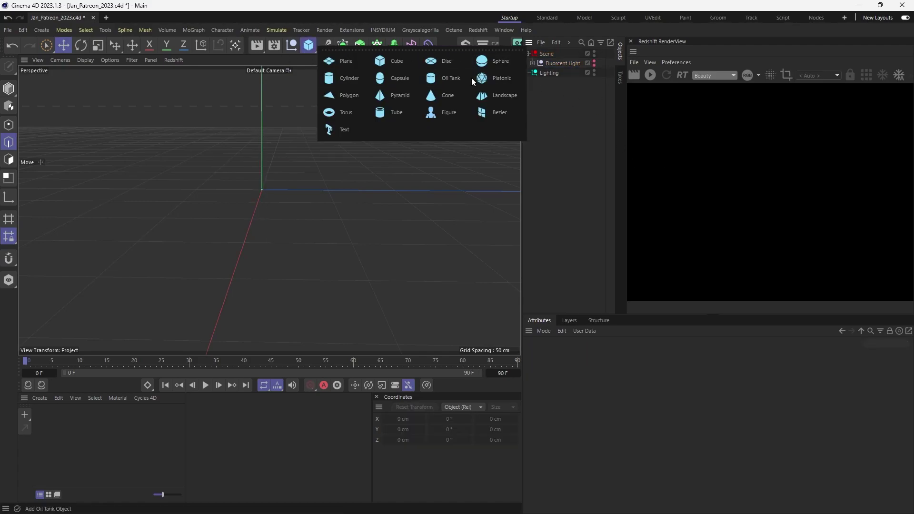
pyautogui.click(492, 79)
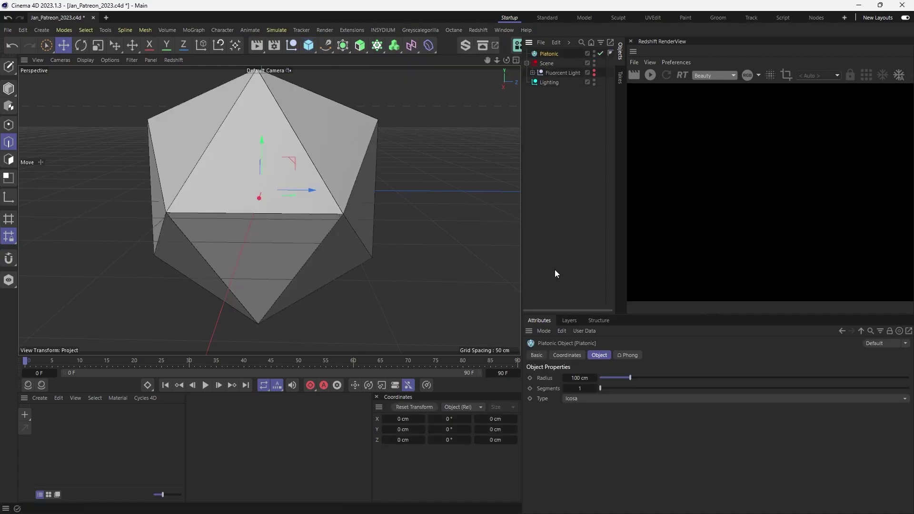
pyautogui.click(609, 398)
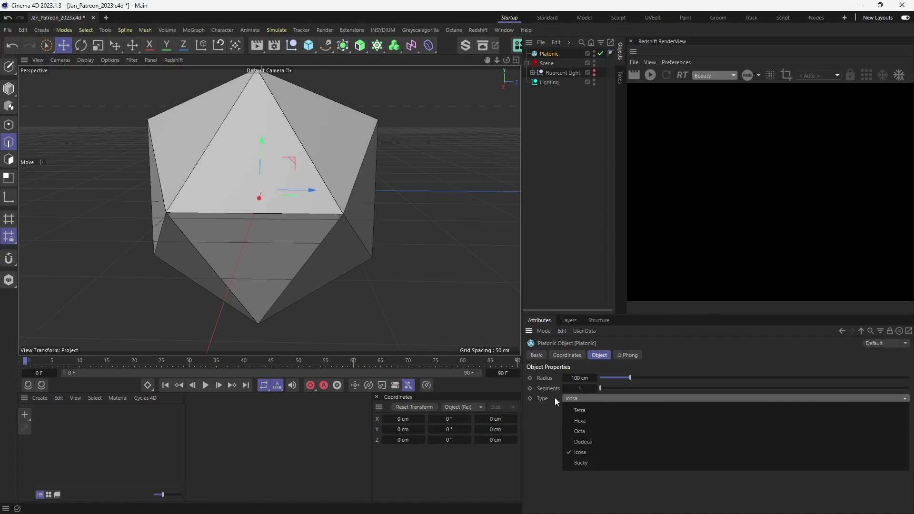
pyautogui.click(577, 463)
pyautogui.keyDown('alt'); pyautogui.moveTo(282, 245); pyautogui.dragTo(409, 180); pyautogui.keyUp('alt')
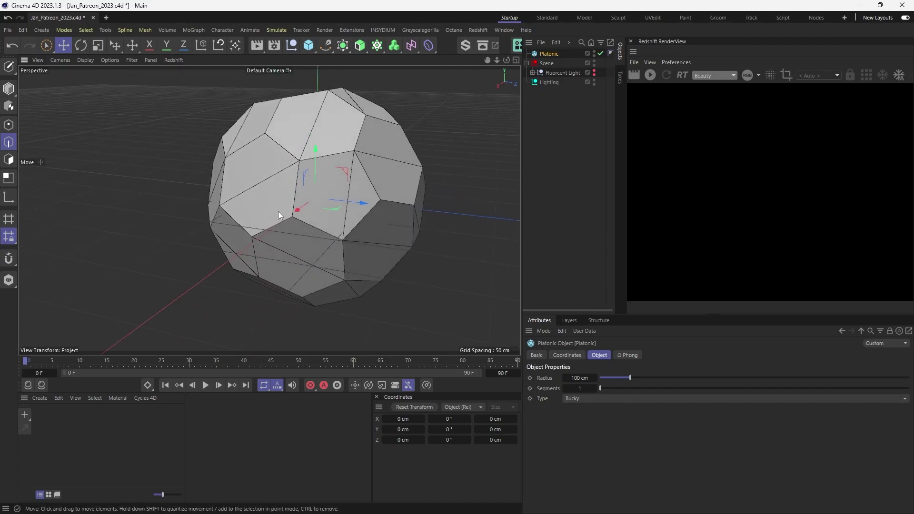
pyautogui.keyDown('alt'); pyautogui.moveTo(290, 219); pyautogui.dragTo(333, 201); pyautogui.keyUp('alt')
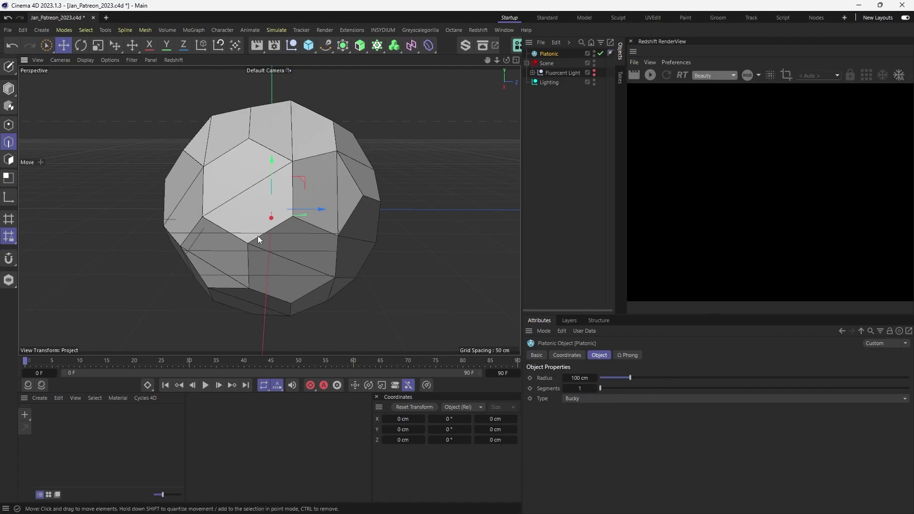
pyautogui.keyDown('alt'); pyautogui.moveTo(258, 236); pyautogui.dragTo(264, 238, button='middle'); pyautogui.keyUp('alt')
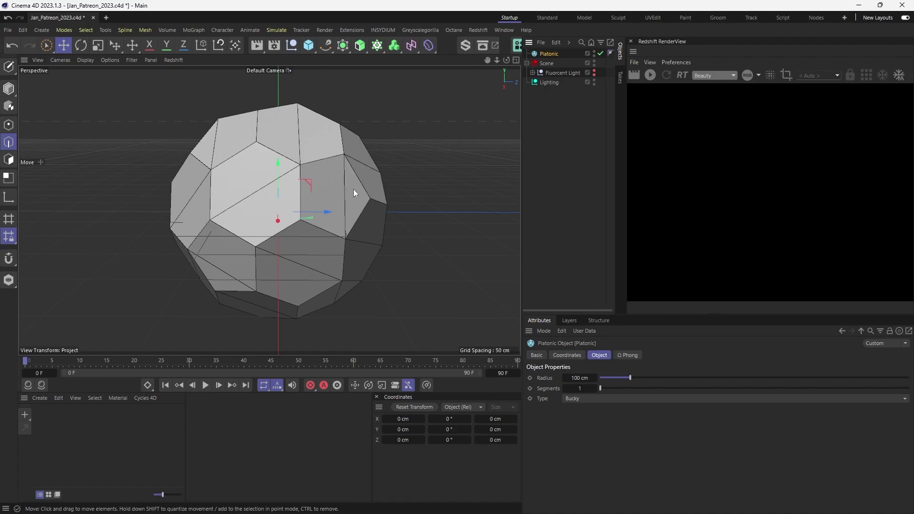
pyautogui.press('c')
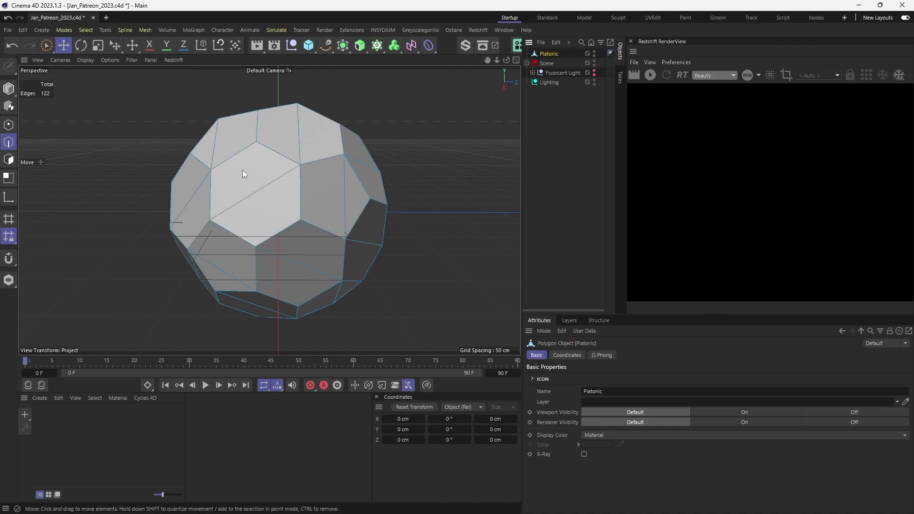
# - Select the 32 extra edges that cut across the ball's faces on all sides and dissolve them
pyautogui.click(250, 190)
pyautogui.keyDown('shift'); pyautogui.click(299, 130); pyautogui.keyUp('shift')
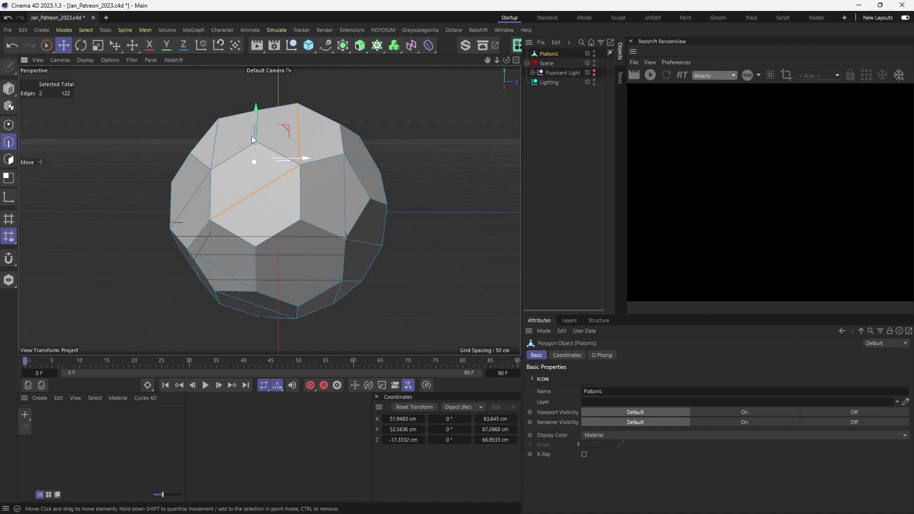
pyautogui.keyDown('shift'); pyautogui.click(215, 143); pyautogui.keyUp('shift')
pyautogui.keyDown('shift'); pyautogui.click(190, 194); pyautogui.keyUp('shift')
pyautogui.keyDown('shift'); pyautogui.click(208, 258); pyautogui.keyUp('shift')
pyautogui.keyDown('shift'); pyautogui.click(296, 262); pyautogui.keyUp('shift')
pyautogui.keyDown('shift'); pyautogui.click(344, 207); pyautogui.keyUp('shift')
pyautogui.keyDown('shift'); pyautogui.click(362, 245); pyautogui.keyUp('shift')
pyautogui.keyDown('shift'); pyautogui.click(361, 161); pyautogui.keyUp('shift')
pyautogui.keyDown('shift'); pyautogui.click(337, 292); pyautogui.keyUp('shift')
pyautogui.keyDown('shift'); pyautogui.click(252, 308); pyautogui.keyUp('shift')
pyautogui.keyDown('alt'); pyautogui.moveTo(226, 270); pyautogui.dragTo(198, 273); pyautogui.keyUp('alt')
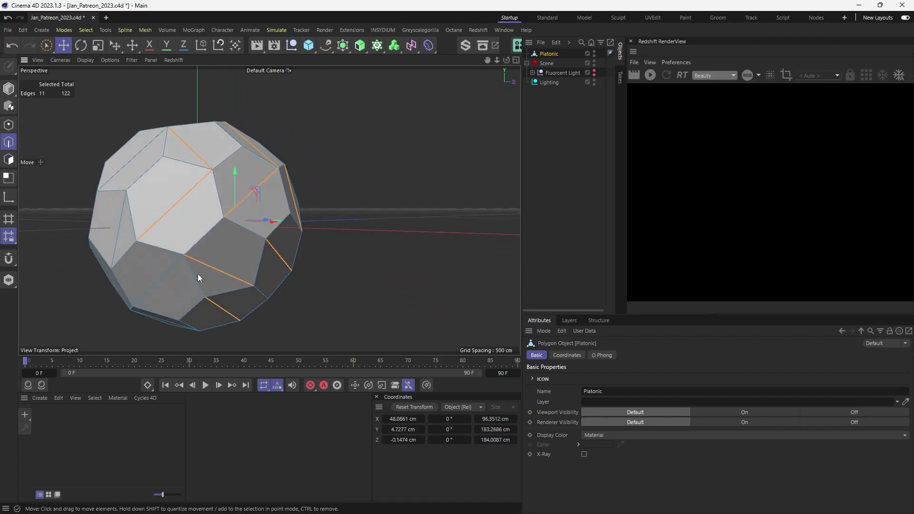
pyautogui.keyDown('shift'); pyautogui.click(163, 270); pyautogui.keyUp('shift')
pyautogui.keyDown('shift'); pyautogui.click(114, 232); pyautogui.keyUp('shift')
pyautogui.keyDown('shift'); pyautogui.click(133, 166); pyautogui.keyUp('shift')
pyautogui.keyDown('alt'); pyautogui.moveTo(136, 169); pyautogui.dragTo(244, 202); pyautogui.keyUp('alt')
pyautogui.keyDown('shift'); pyautogui.click(52, 128); pyautogui.keyUp('shift')
pyautogui.keyDown('shift'); pyautogui.click(87, 114); pyautogui.keyUp('shift')
pyautogui.keyDown('shift'); pyautogui.click(45, 204); pyautogui.keyUp('shift')
pyautogui.keyDown('shift'); pyautogui.click(72, 269); pyautogui.keyUp('shift')
pyautogui.keyDown('alt'); pyautogui.moveTo(78, 251); pyautogui.dragTo(267, 215, button='middle'); pyautogui.keyUp('alt')
pyautogui.keyDown('shift'); pyautogui.click(208, 235); pyautogui.keyUp('shift')
pyautogui.keyDown('shift'); pyautogui.click(188, 156); pyautogui.keyUp('shift')
pyautogui.keyDown('shift'); pyautogui.click(179, 209); pyautogui.keyUp('shift')
pyautogui.keyDown('shift'); pyautogui.click(223, 258); pyautogui.keyUp('shift')
pyautogui.keyDown('alt'); pyautogui.moveTo(279, 278); pyautogui.dragTo(263, 245); pyautogui.keyUp('alt')
pyautogui.keyDown('shift'); pyautogui.click(283, 296); pyautogui.keyUp('shift')
pyautogui.keyDown('shift'); pyautogui.click(215, 230); pyautogui.keyUp('shift')
pyautogui.keyDown('alt'); pyautogui.moveTo(214, 228); pyautogui.dragTo(366, 208); pyautogui.keyUp('alt')
pyautogui.keyDown('shift'); pyautogui.click(395, 166); pyautogui.keyUp('shift')
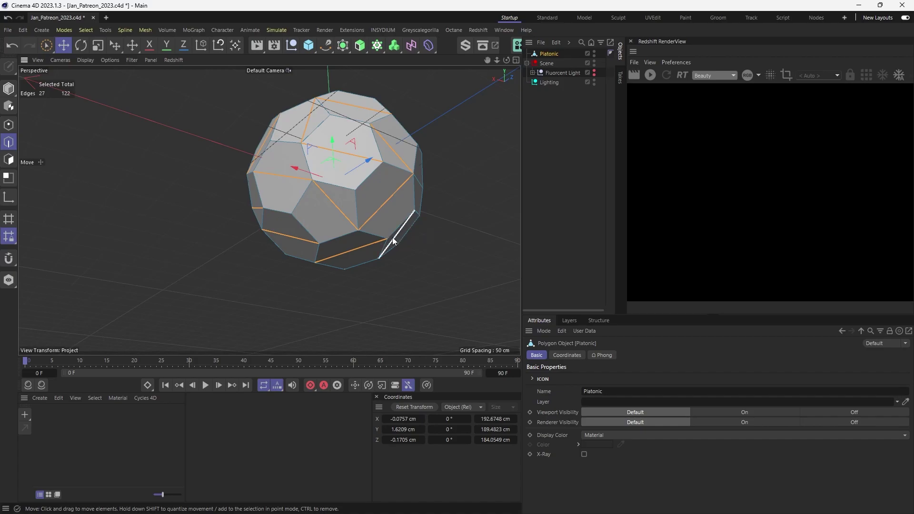
pyautogui.keyDown('alt'); pyautogui.moveTo(397, 240); pyautogui.dragTo(452, 164); pyautogui.keyUp('alt')
pyautogui.keyDown('shift'); pyautogui.click(456, 153); pyautogui.keyUp('shift')
pyautogui.keyDown('shift'); pyautogui.click(444, 87); pyautogui.keyUp('shift')
pyautogui.keyDown('alt'); pyautogui.moveTo(496, 127); pyautogui.dragTo(356, 124, button='middle'); pyautogui.keyUp('alt')
pyautogui.keyDown('alt'); pyautogui.moveTo(356, 125); pyautogui.dragTo(333, 215); pyautogui.keyUp('alt')
pyautogui.keyDown('alt'); pyautogui.moveTo(330, 143); pyautogui.dragTo(319, 195, button='middle'); pyautogui.keyUp('alt')
pyautogui.keyDown('shift'); pyautogui.click(319, 147); pyautogui.keyUp('shift')
pyautogui.keyDown('shift'); pyautogui.click(281, 124); pyautogui.keyUp('shift')
pyautogui.keyDown('alt'); pyautogui.moveTo(327, 156); pyautogui.dragTo(263, 168); pyautogui.keyUp('alt')
pyautogui.rightClick(300, 173)
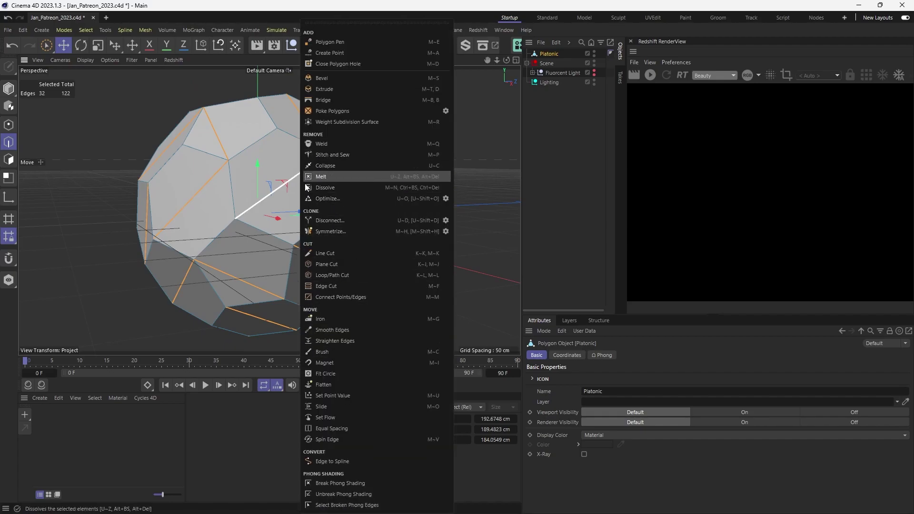
pyautogui.click(331, 188)
pyautogui.keyDown('alt'); pyautogui.moveTo(333, 201); pyautogui.dragTo(363, 152); pyautogui.keyUp('alt')
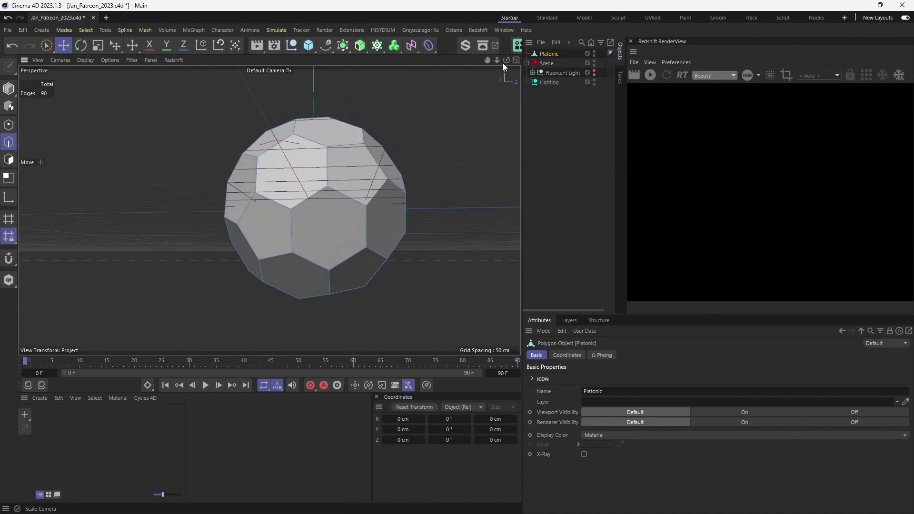
# - Add a Redshift camera at the current view and look through it
pyautogui.click(478, 30)
pyautogui.moveTo(487, 69)
pyautogui.click(562, 75)
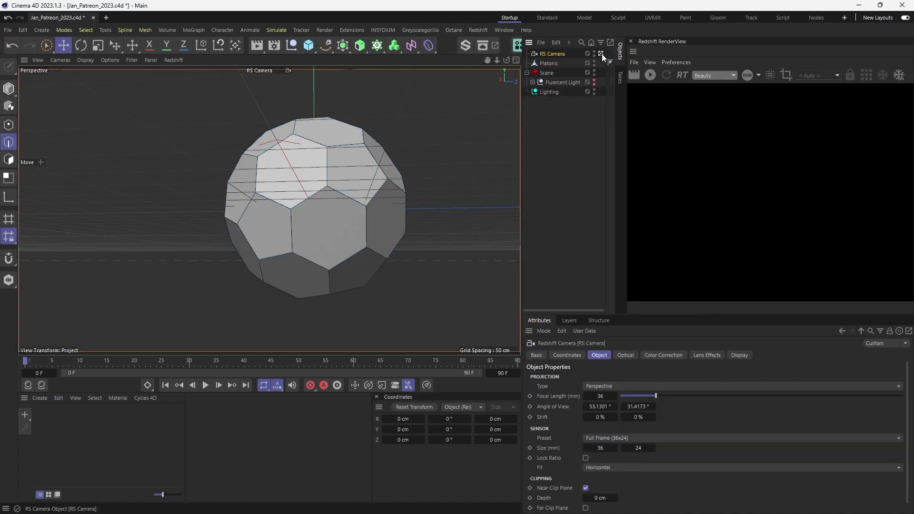
# - Align the camera by setting its heading to 90°, pitch to 0°, and Y and Z positions to 0 cm
pyautogui.click(9, 89)
pyautogui.click(444, 419)
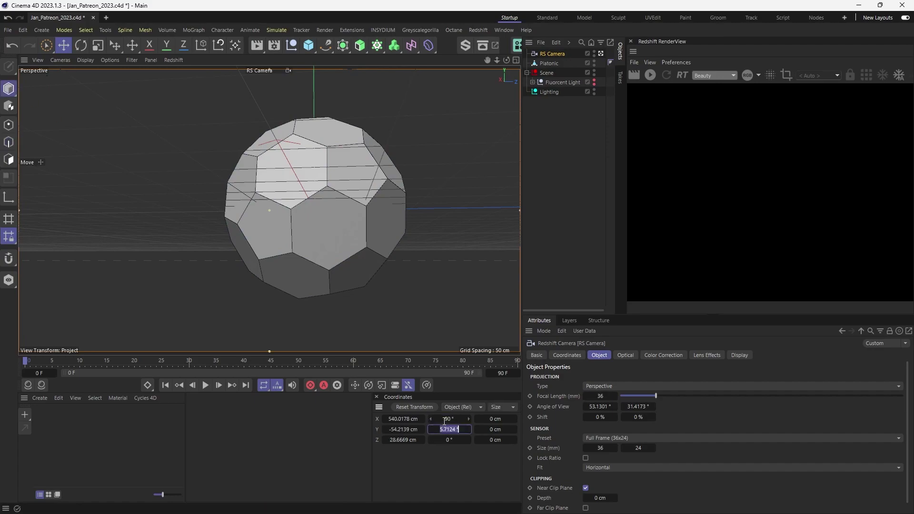
pyautogui.write('0')
pyautogui.press('Return')
pyautogui.doubleClick(403, 419)
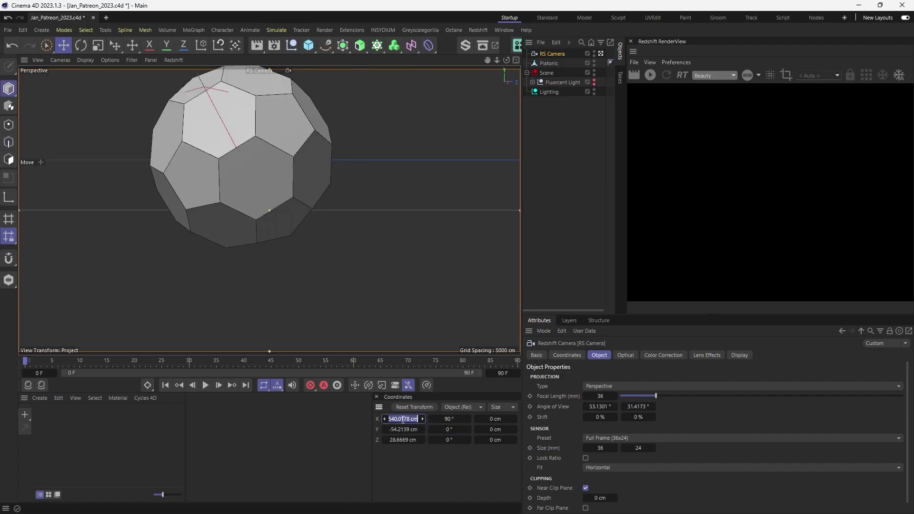
pyautogui.press('Tab')
pyautogui.write('0')
pyautogui.press('Tab')
pyautogui.write('0')
pyautogui.press('Return')
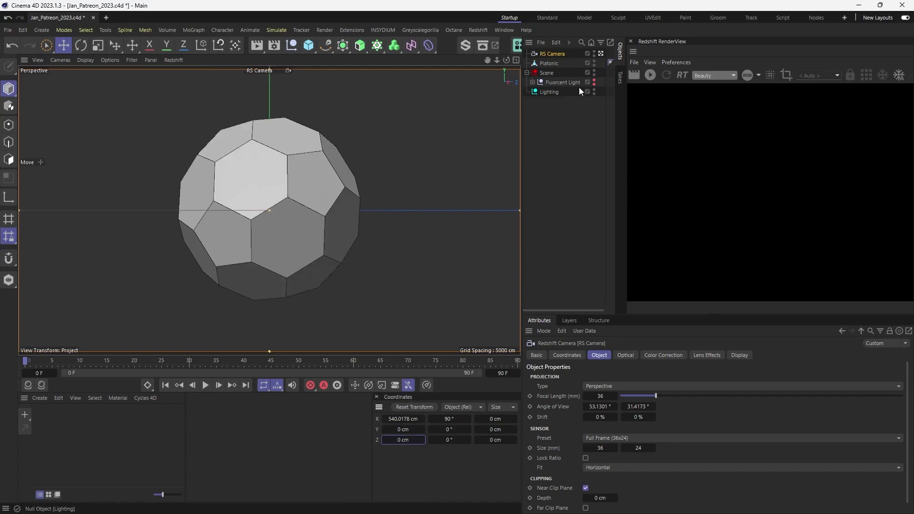
# - Rotate the Platonic ball to about 12°, -29° and 95° so one hexagonal face points straight at the camera
pyautogui.click(543, 64)
pyautogui.press('r')
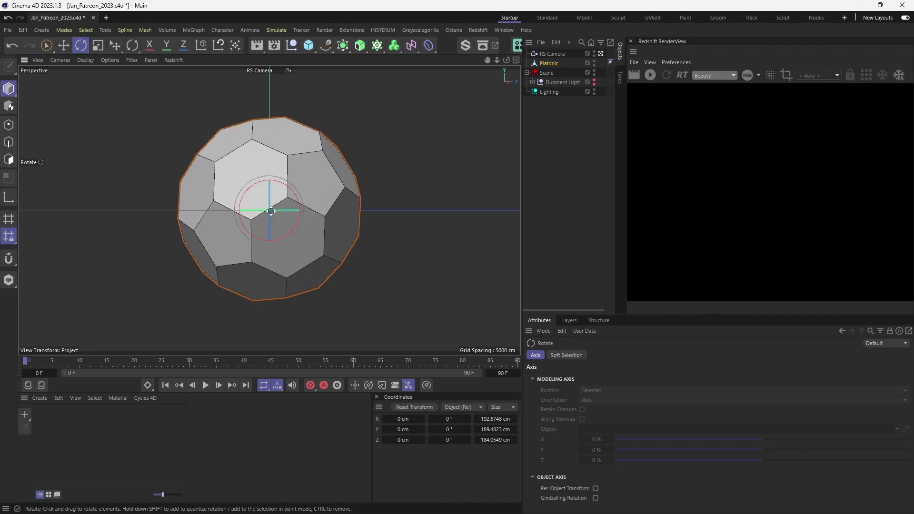
pyautogui.moveTo(255, 200); pyautogui.dragTo(281, 234)
pyautogui.hotkey('ctrl', 'z')
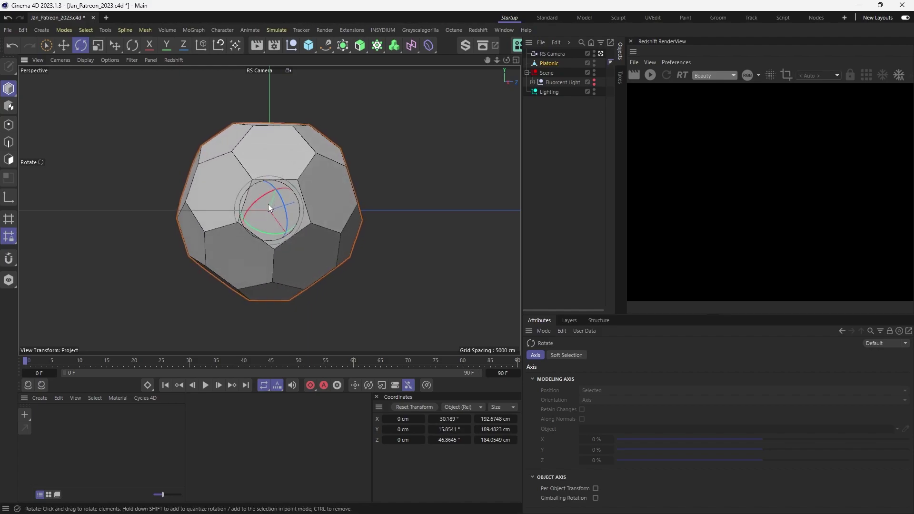
pyautogui.moveTo(267, 204); pyautogui.dragTo(268, 225)
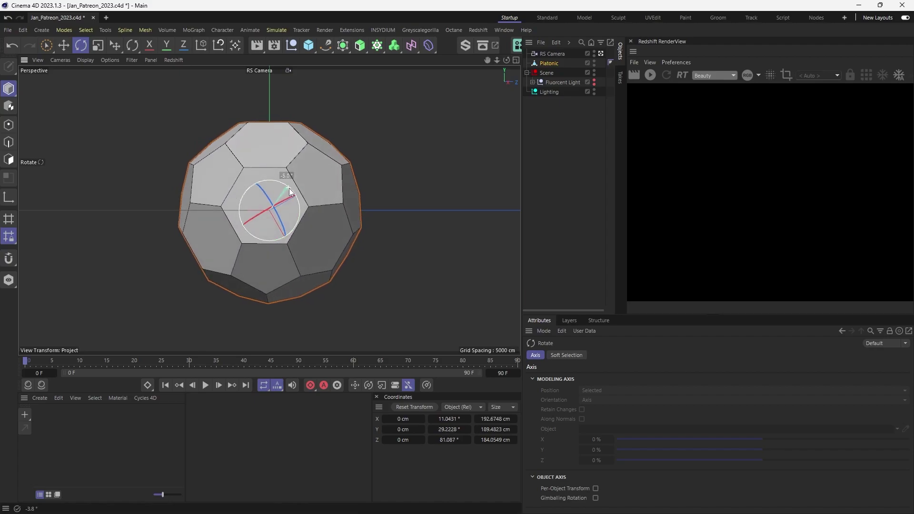
pyautogui.moveTo(289, 188); pyautogui.dragTo(278, 206)
pyautogui.press('w')
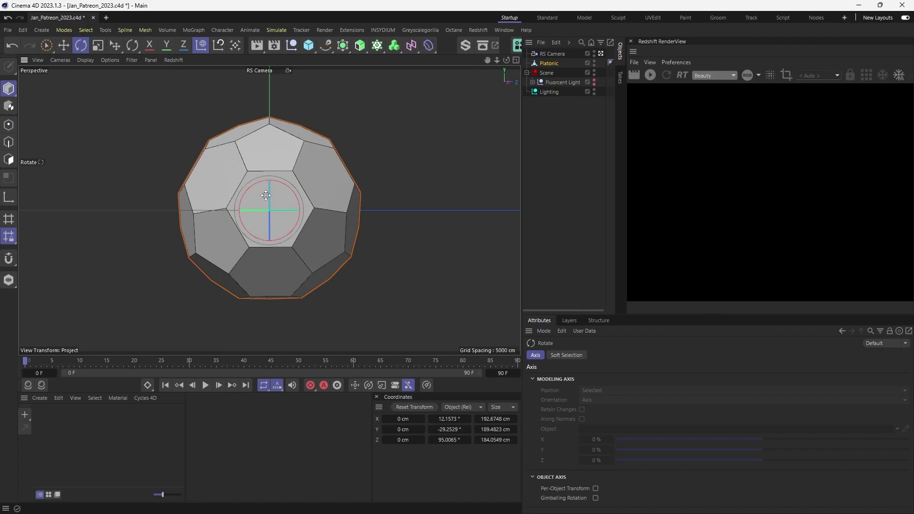
# - Select all edges of the Platonic ball and convert them to a spline
pyautogui.click(549, 64)
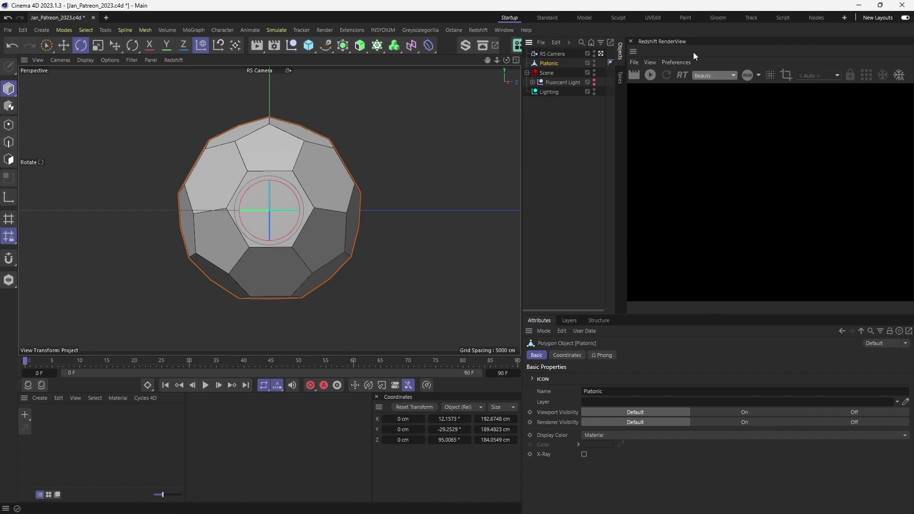
pyautogui.click(8, 141)
pyautogui.hotkey('ctrl', 'a')
pyautogui.rightClick(249, 160)
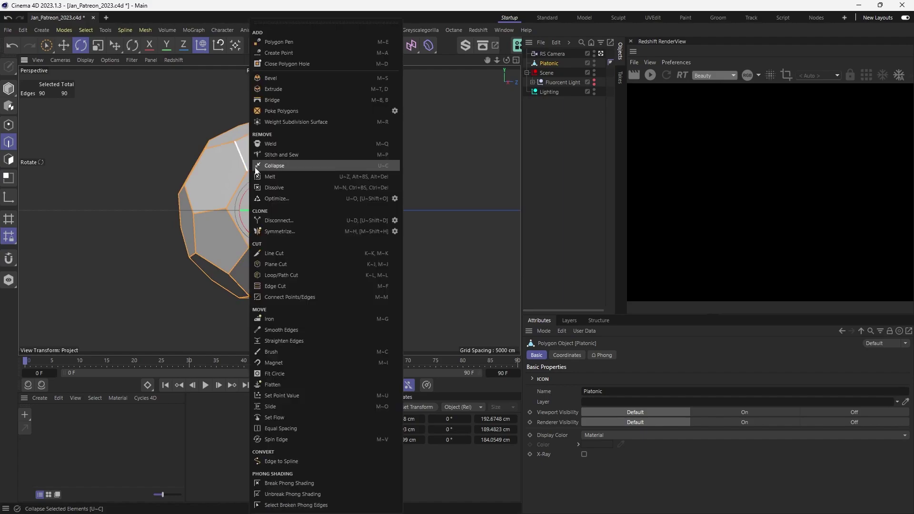
pyautogui.click(275, 460)
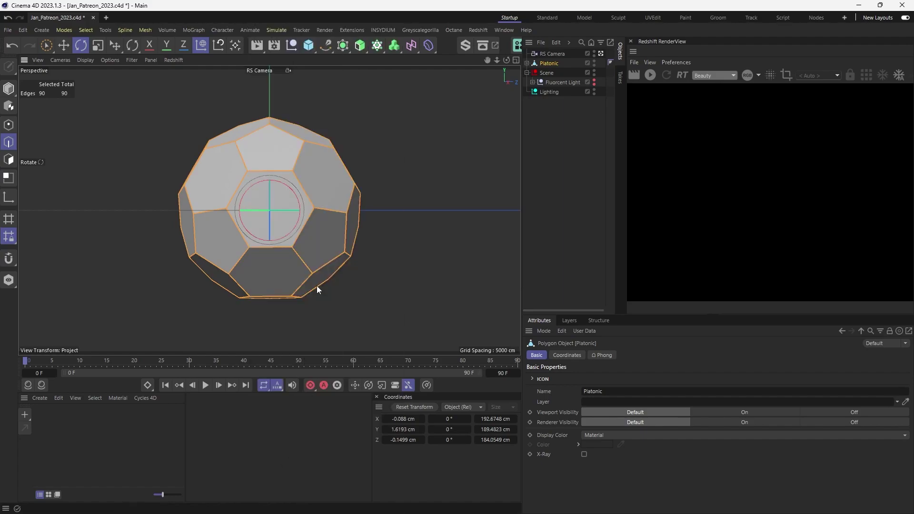
# - Move Platonic.Spline out from under the Platonic object and hide the Platonic in the viewport and render
pyautogui.click(582, 126)
pyautogui.click(527, 63)
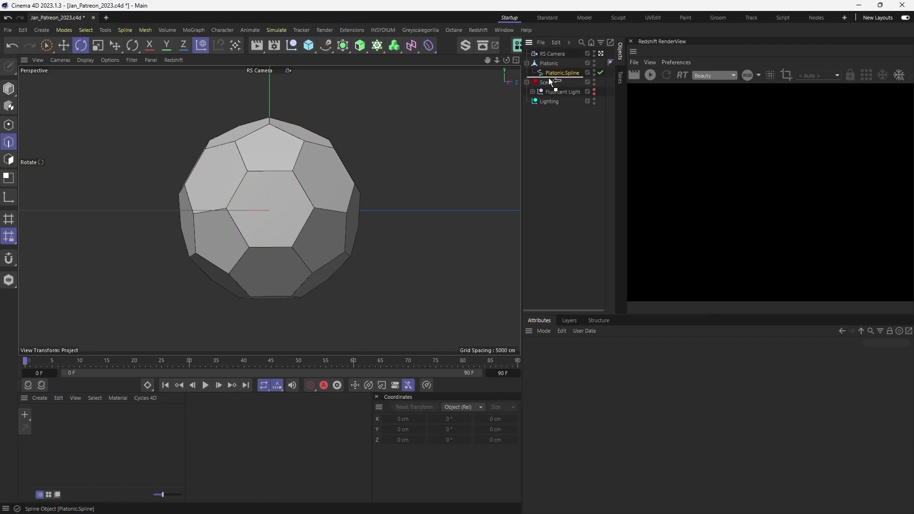
pyautogui.moveTo(548, 78); pyautogui.dragTo(550, 79)
pyautogui.click(594, 64)
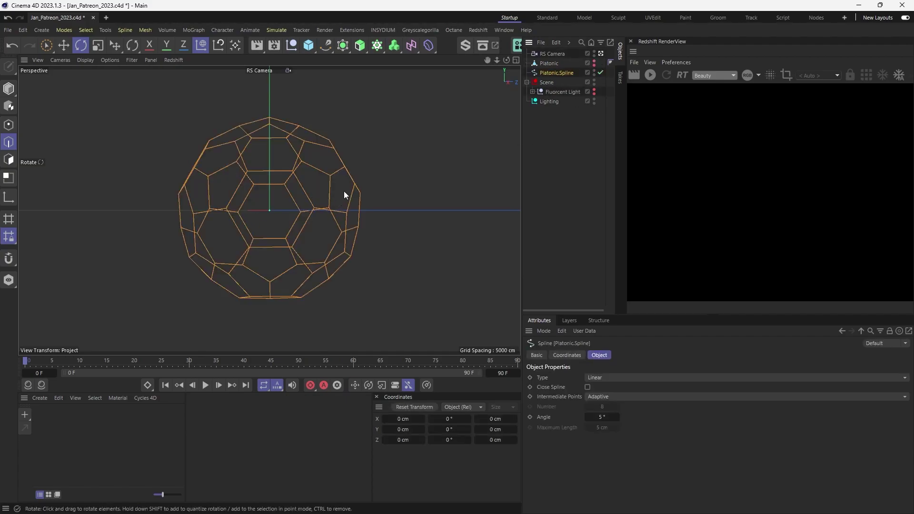
# - Leave the camera view, add a Volume Builder and Volume Mesher, and nest Platonic.Spline in the builder inside the mesher
pyautogui.click(600, 53)
pyautogui.keyDown('alt'); pyautogui.moveTo(327, 195); pyautogui.dragTo(310, 215); pyautogui.keyUp('alt')
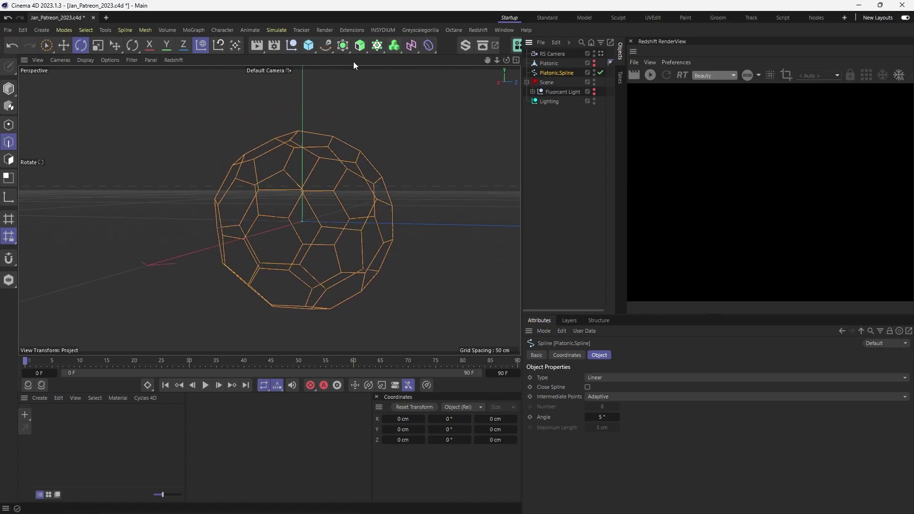
pyautogui.moveTo(394, 46); pyautogui.dragTo(431, 76)
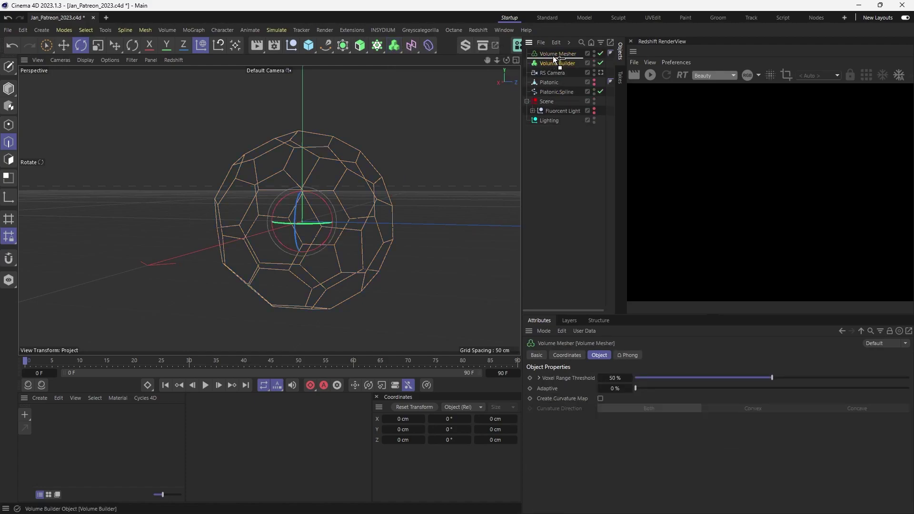
pyautogui.moveTo(552, 56); pyautogui.dragTo(552, 54)
pyautogui.moveTo(553, 92); pyautogui.dragTo(561, 63)
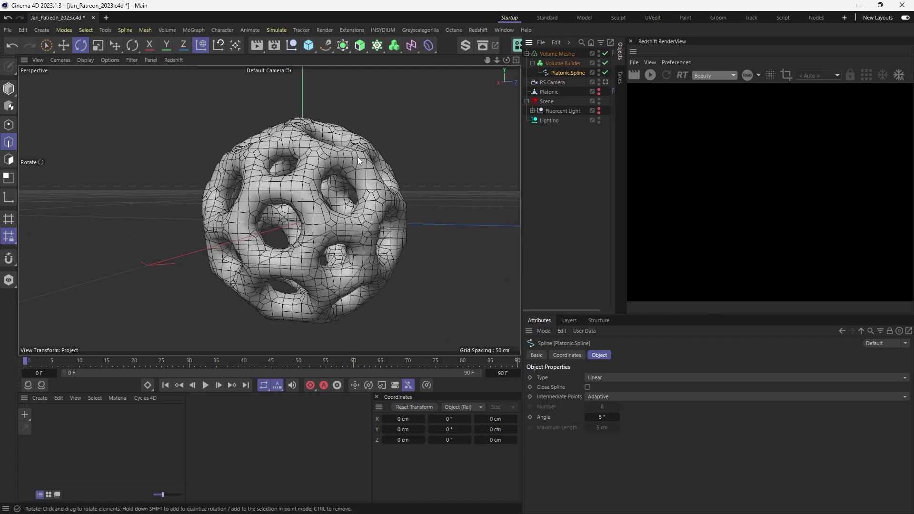
# - Set the Volume Builder's voxel size to 1 cm
pyautogui.click(554, 63)
pyautogui.click(589, 388)
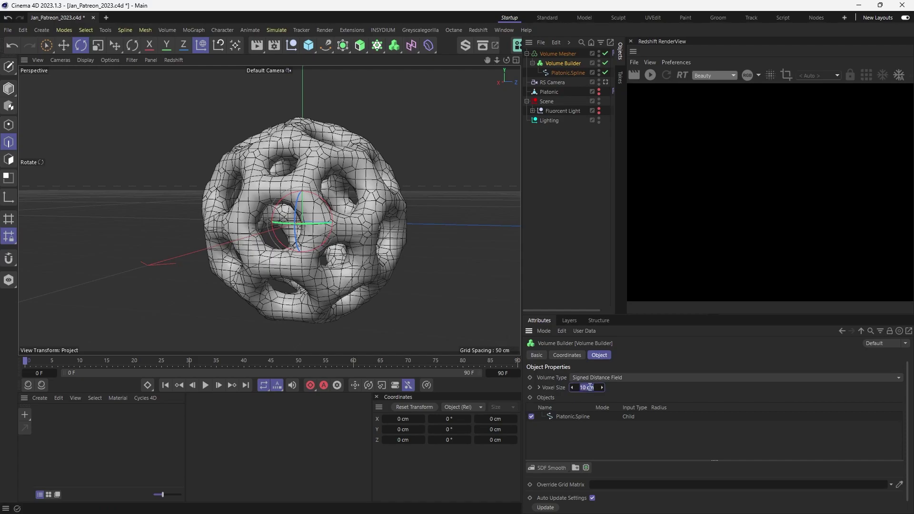
pyautogui.write('1')
pyautogui.press('Return')
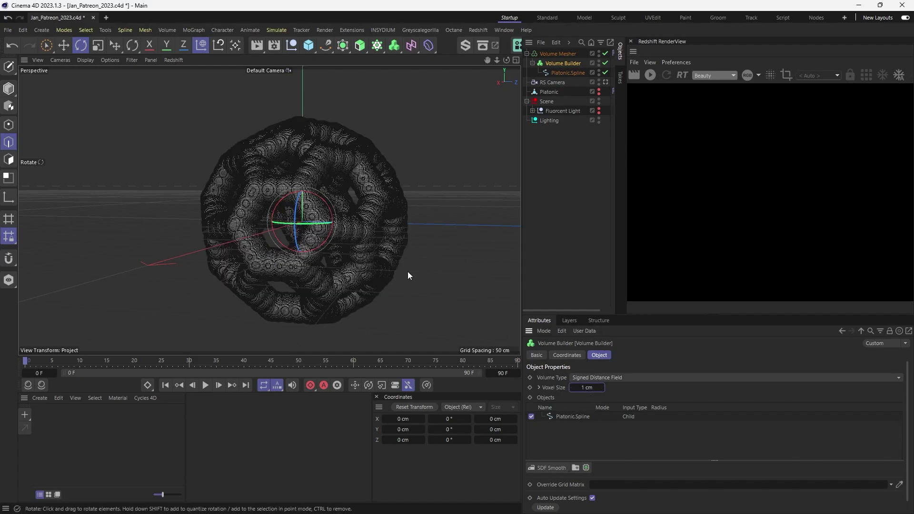
pyautogui.scroll(5, 291, 192)
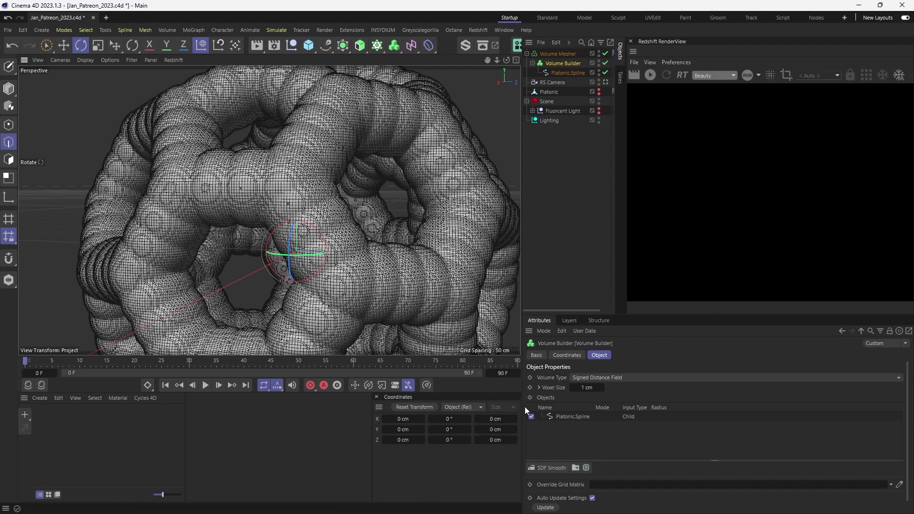
# - Set Platonic.Spline's density to 1 and reduce its radius to about 1.17 cm in the Volume Builder
pyautogui.scroll(-1, 548, 388)
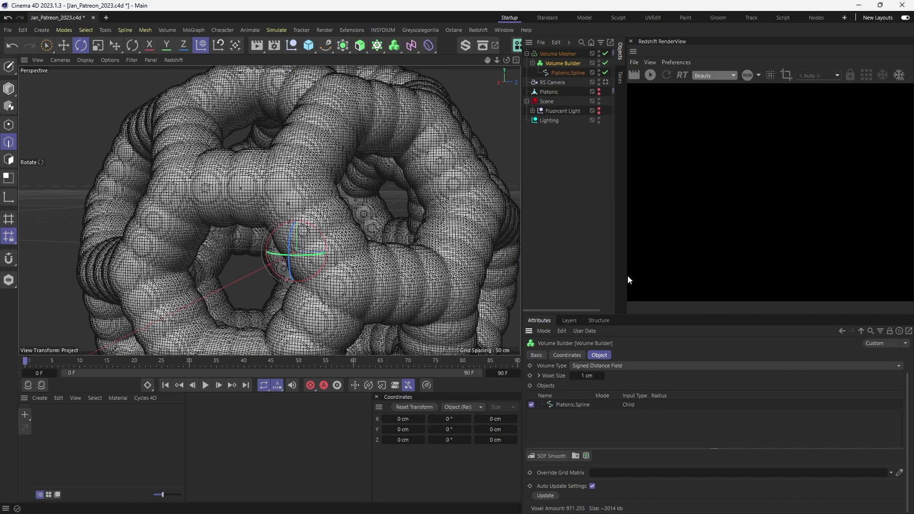
pyautogui.click(566, 403)
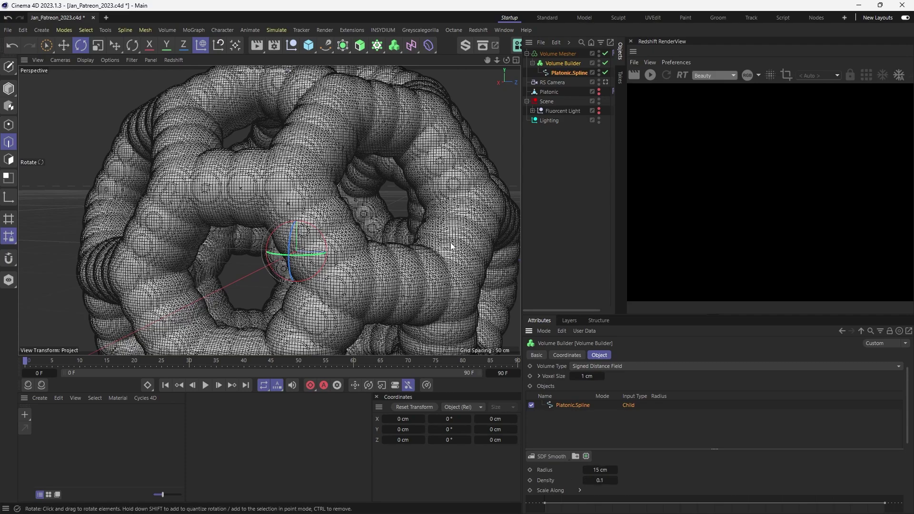
pyautogui.click(600, 479)
pyautogui.write('1')
pyautogui.press('Return')
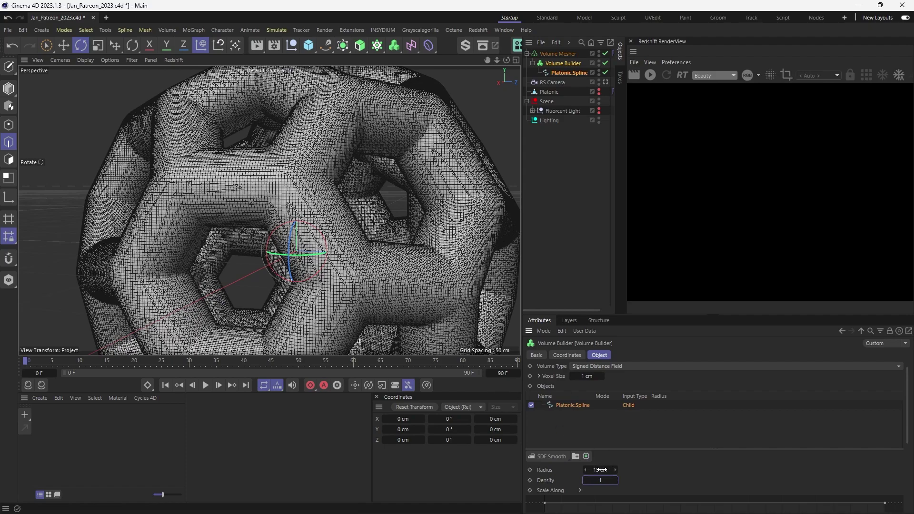
pyautogui.moveTo(600, 470); pyautogui.dragTo(571, 470)
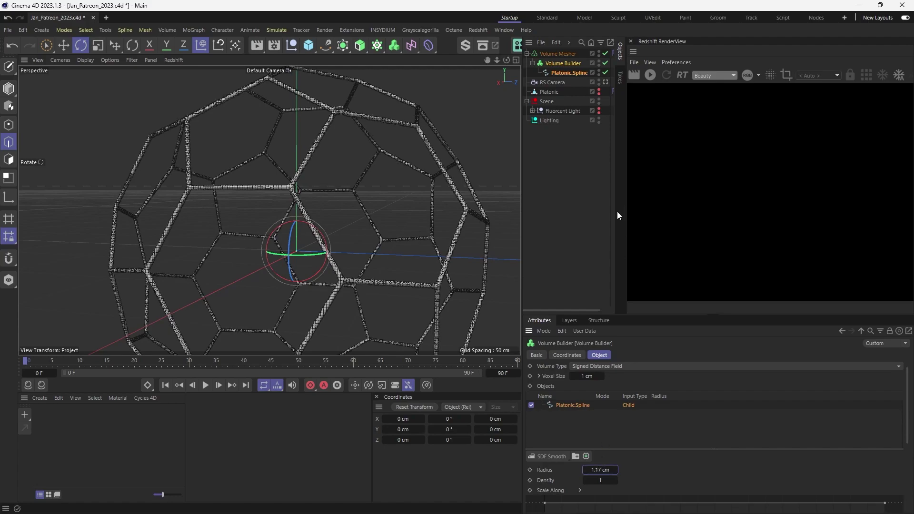
# - Add an SDF Smooth filter to the Volume Builder and increase Platonic.Spline's radius to about 3.64 cm
pyautogui.click(540, 457)
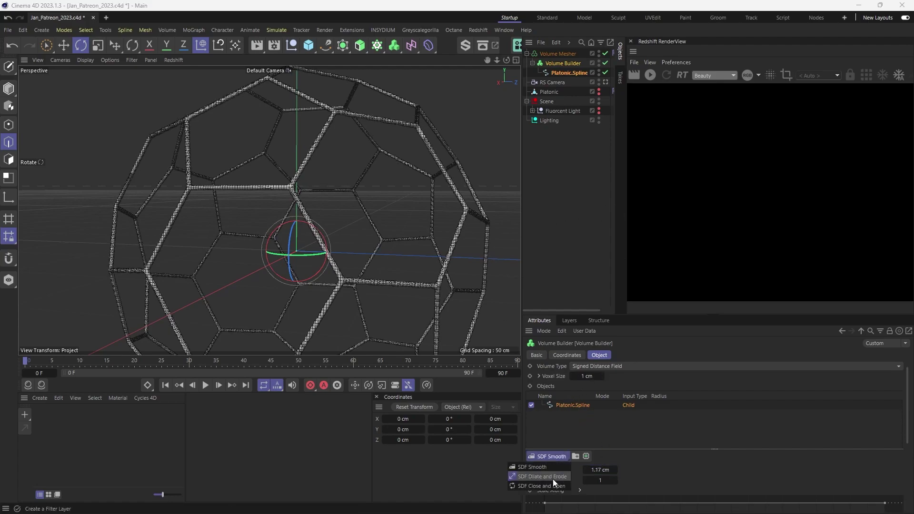
pyautogui.click(614, 459)
pyautogui.click(543, 456)
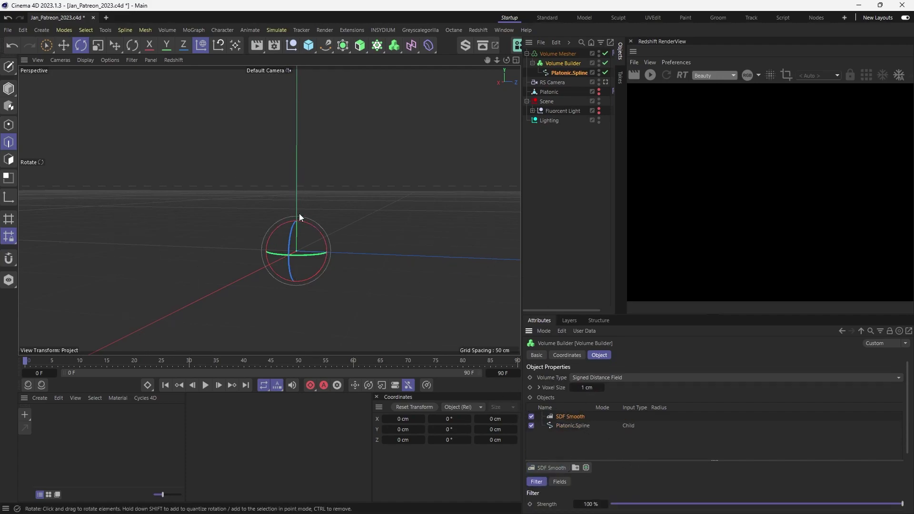
pyautogui.click(567, 426)
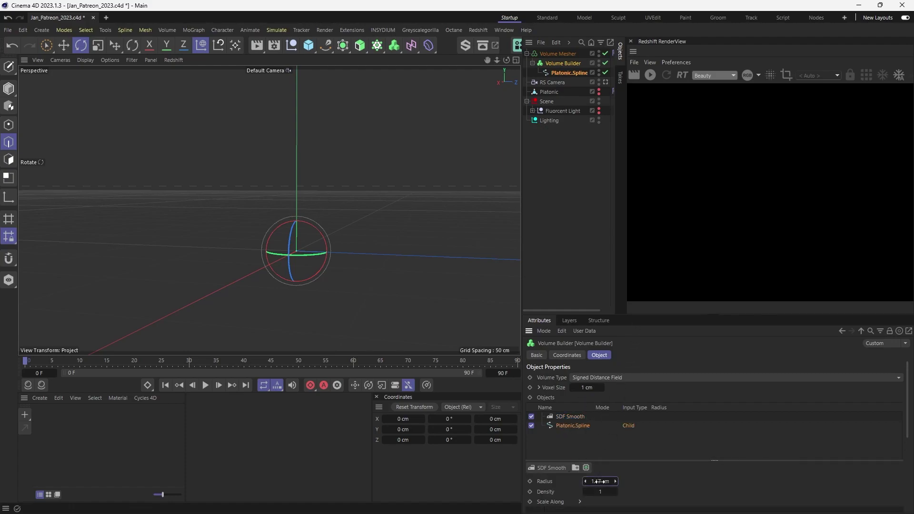
pyautogui.moveTo(600, 481); pyautogui.dragTo(661, 481)
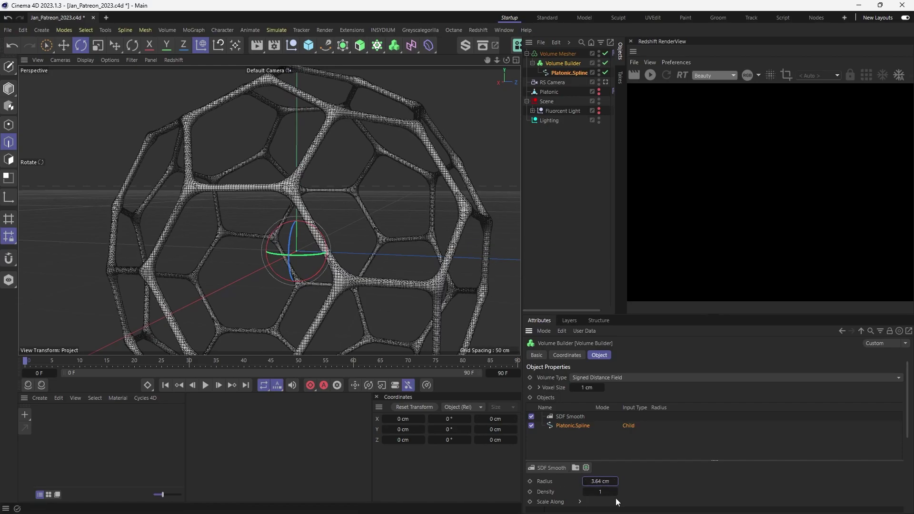
# - Set the SDF Smooth operator to Mean Curvature and reduce Platonic.Spline's radius to under 2 cm
pyautogui.click(571, 416)
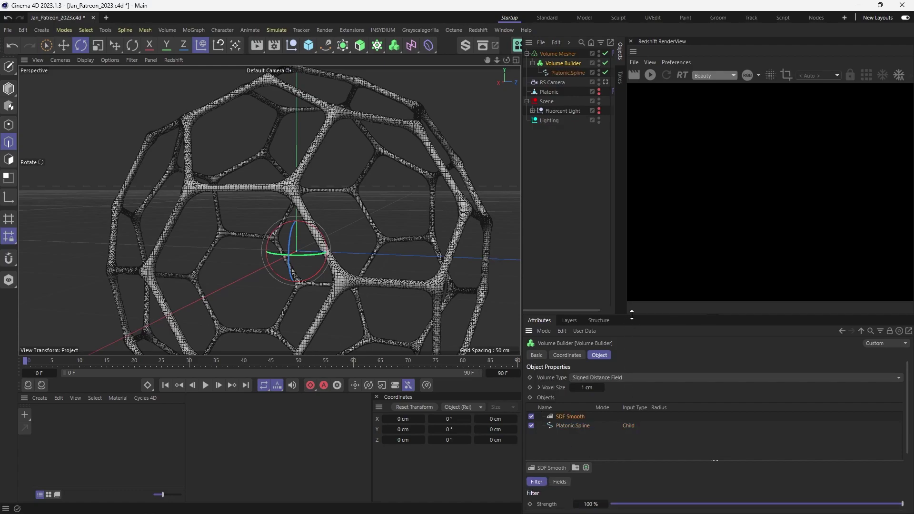
pyautogui.moveTo(631, 315); pyautogui.dragTo(631, 239)
pyautogui.click(595, 442)
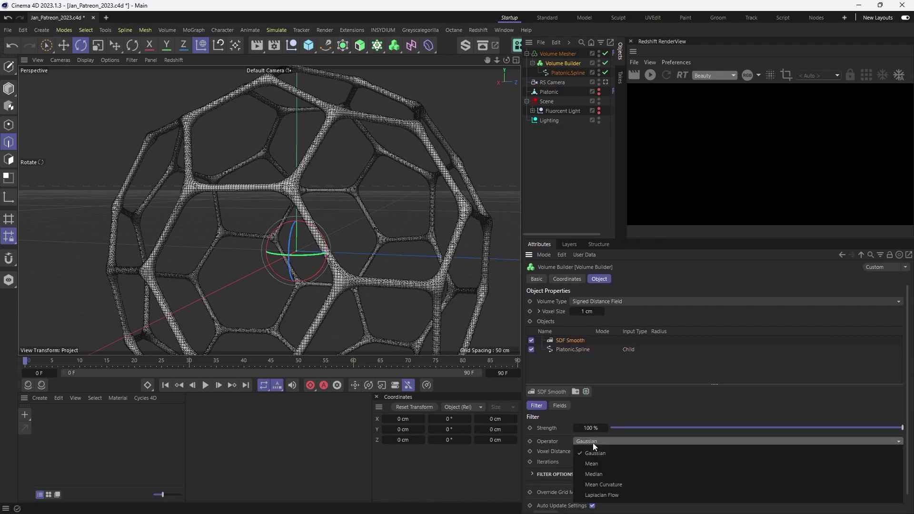
pyautogui.click(597, 483)
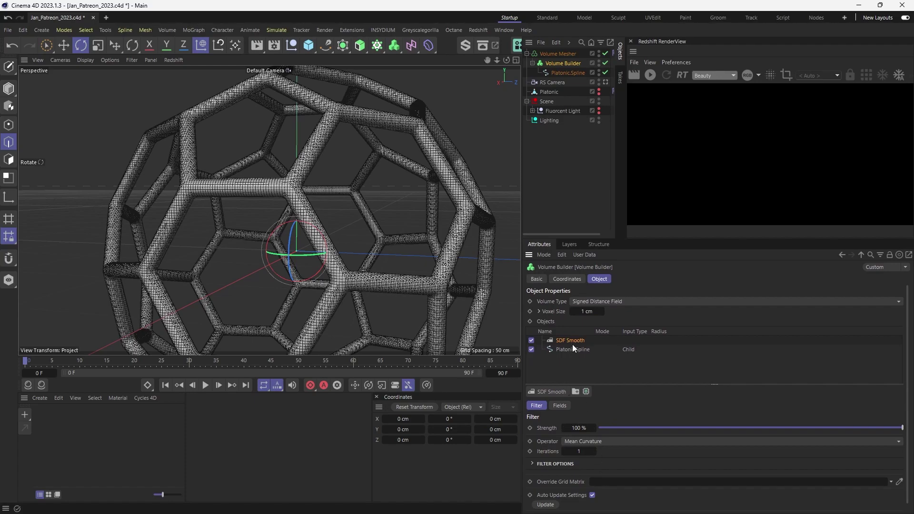
pyautogui.click(572, 349)
pyautogui.moveTo(598, 404); pyautogui.dragTo(558, 404)
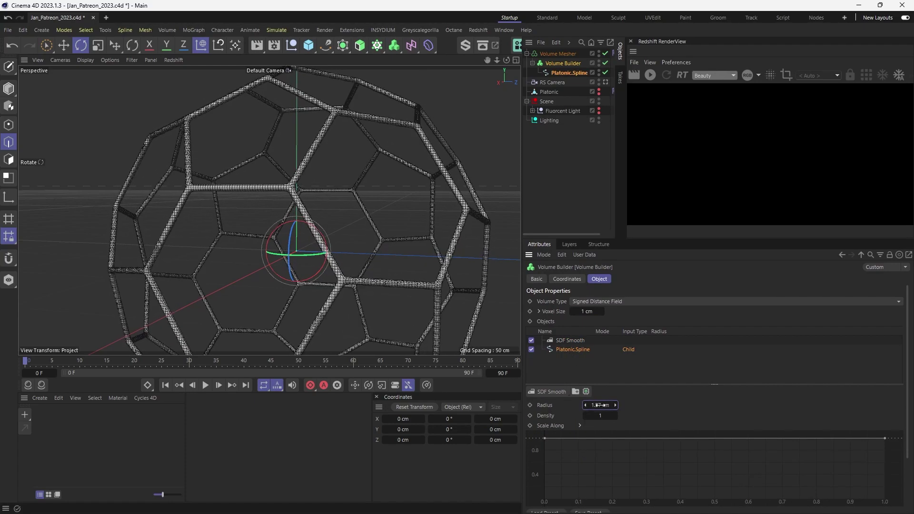
# - Fold the Volume Mesher hierarchy and connect its objects into a separate polygon mesh, keeping the original
pyautogui.click(581, 159)
pyautogui.click(528, 54)
pyautogui.keyDown('alt'); pyautogui.moveTo(268, 209); pyautogui.dragTo(311, 177); pyautogui.keyUp('alt')
pyautogui.keyDown('alt'); pyautogui.moveTo(317, 176); pyautogui.dragTo(269, 188, button='right'); pyautogui.keyUp('alt')
pyautogui.keyDown('alt'); pyautogui.moveTo(316, 187); pyautogui.dragTo(282, 182); pyautogui.keyUp('alt')
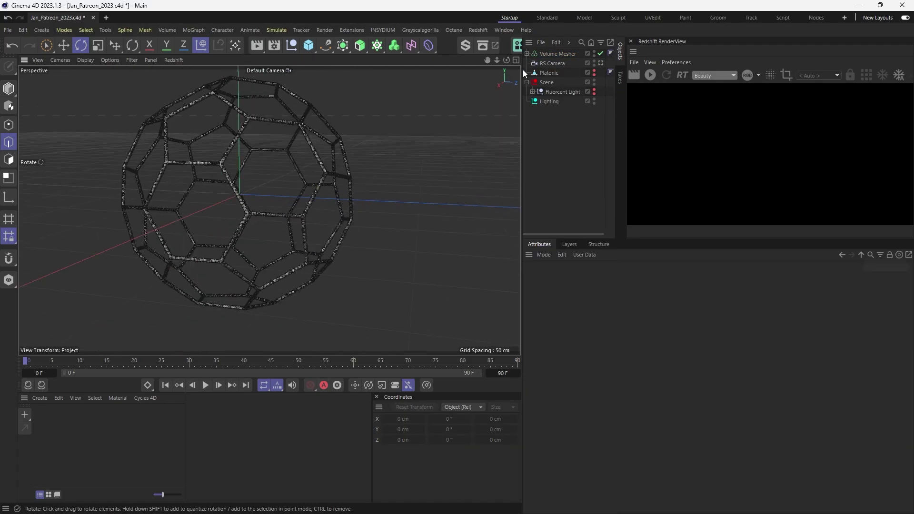
pyautogui.click(546, 54)
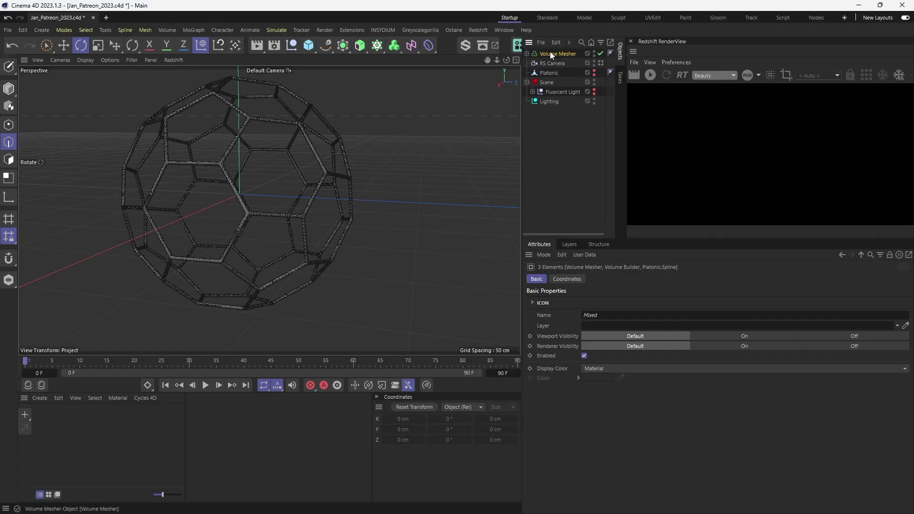
pyautogui.rightClick(550, 54)
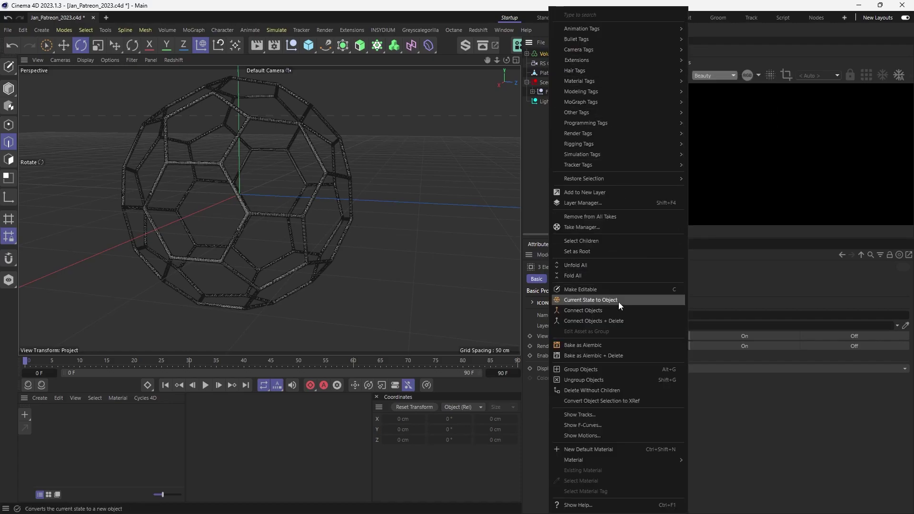
pyautogui.click(581, 310)
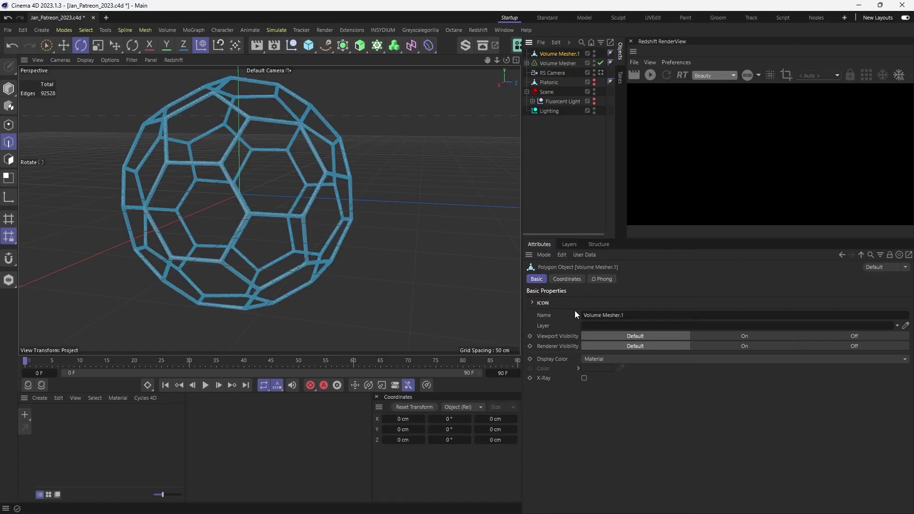
# - Move the Volume Mesher hierarchy below Lighting and rename the connected Volume Mesher.1 mesh to Light Cage
pyautogui.moveTo(556, 63); pyautogui.dragTo(549, 150)
pyautogui.click(555, 54)
pyautogui.doubleClick(555, 54)
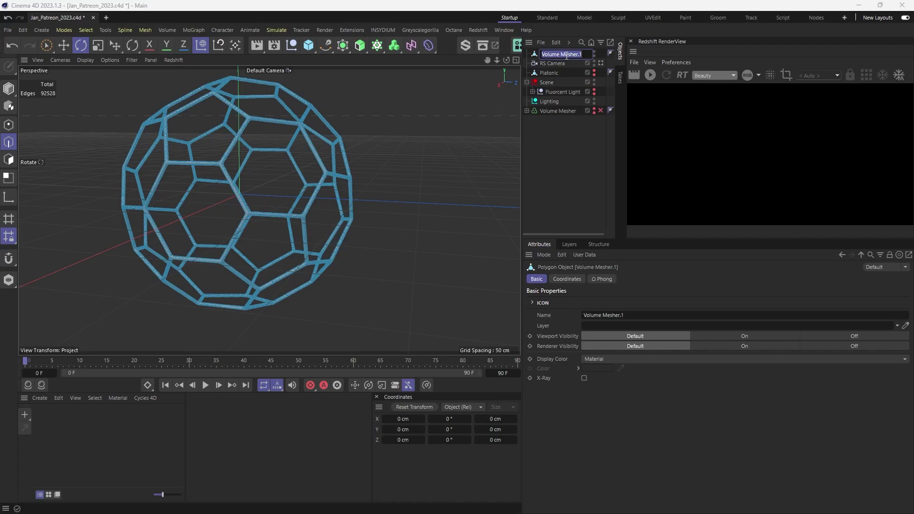
pyautogui.write('Light Cage')
pyautogui.press('Return')
# - Rename the Platonic object to Light Shape and place both Light Shape and Light Cage inside the Scene null
pyautogui.click(550, 73)
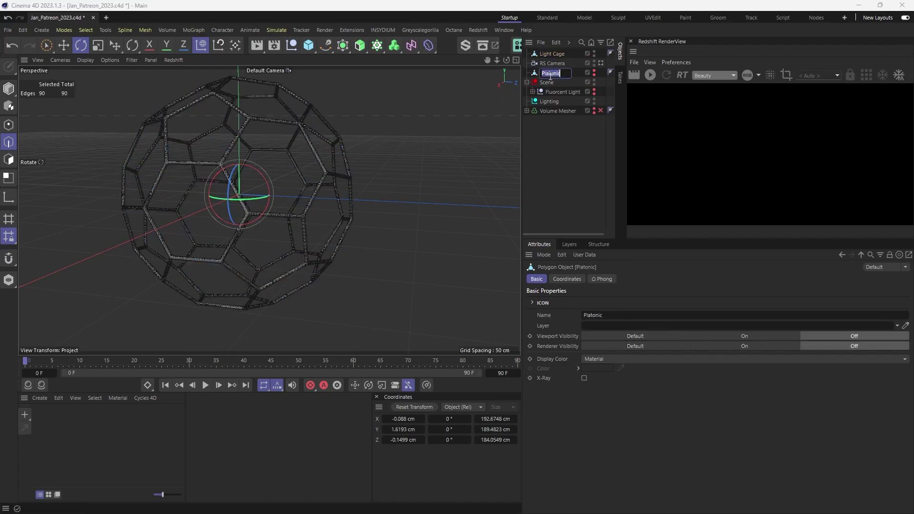
pyautogui.doubleClick(550, 74)
pyautogui.write('Light Shape')
pyautogui.press('Return')
pyautogui.moveTo(553, 72); pyautogui.dragTo(552, 88)
pyautogui.moveTo(551, 56); pyautogui.dragTo(550, 77)
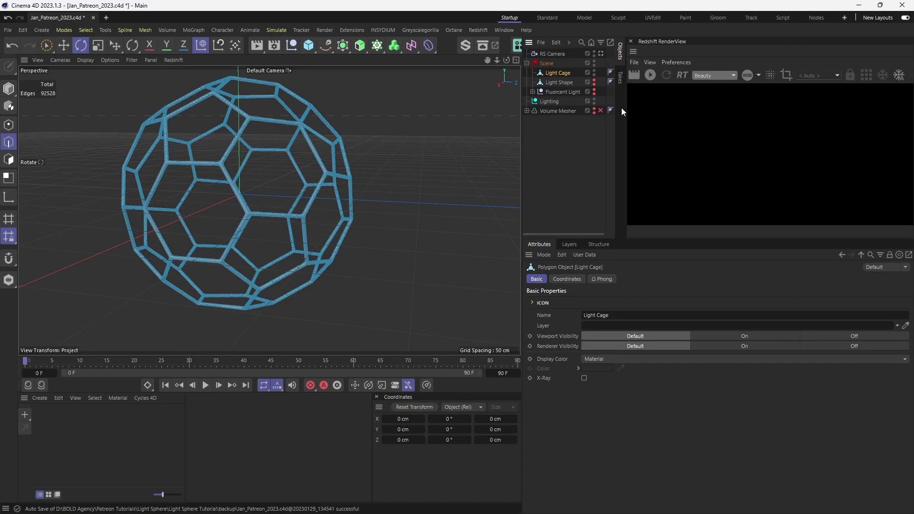
# - Hide Light Cage, switch to model mode and make Light Shape visible in the viewport and renderer
pyautogui.moveTo(629, 108); pyautogui.dragTo(696, 107)
pyautogui.click(595, 130)
pyautogui.click(562, 72)
pyautogui.click(593, 71)
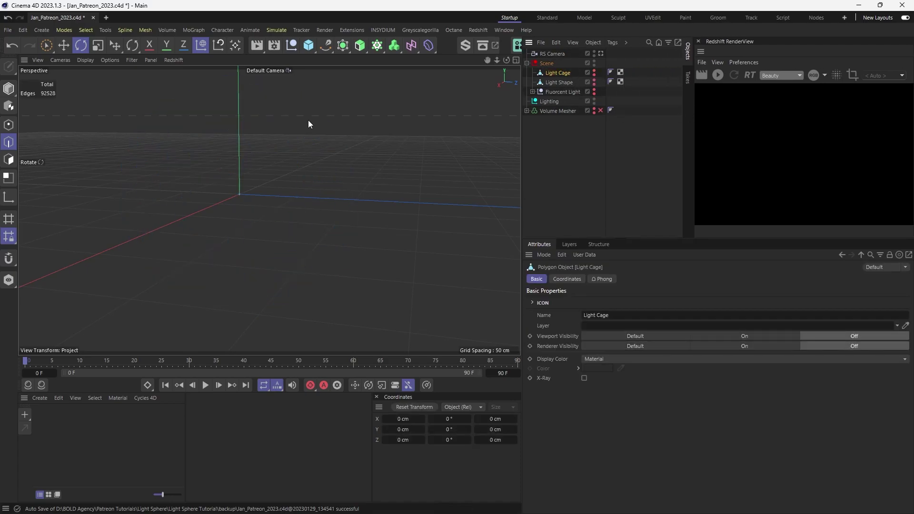
pyautogui.click(9, 88)
pyautogui.click(584, 139)
pyautogui.click(560, 82)
pyautogui.click(594, 82)
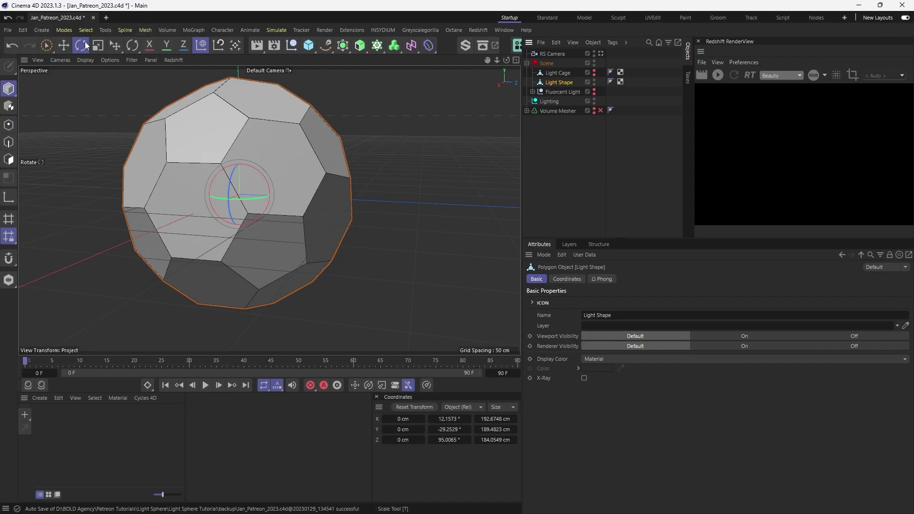
# - Add a MoGraph Cloner inside the Scene null, with the Fluorcent Light group made visible as its child
pyautogui.click(199, 30)
pyautogui.click(199, 69)
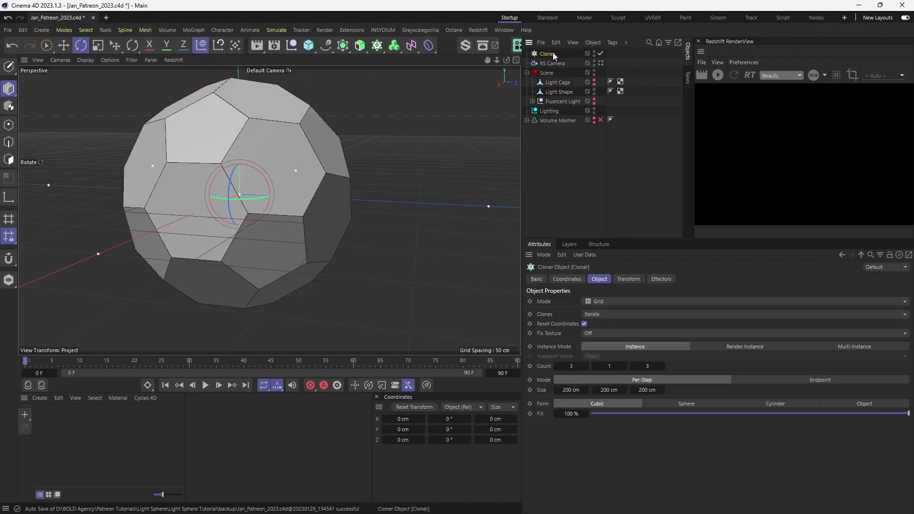
pyautogui.moveTo(550, 98); pyautogui.dragTo(554, 91)
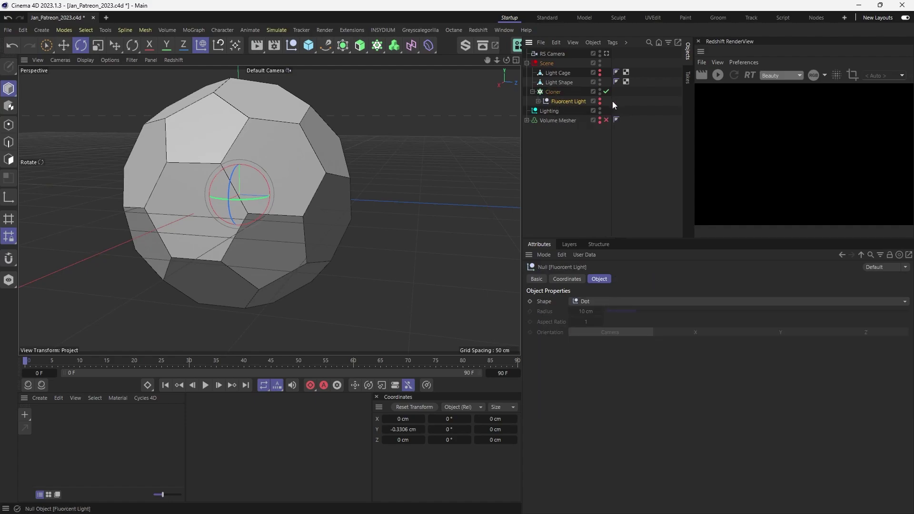
pyautogui.click(553, 92)
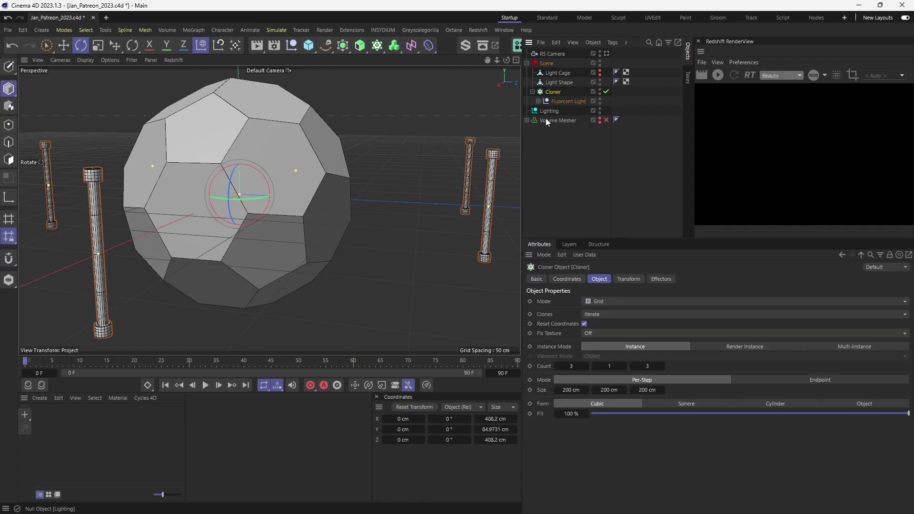
# - Set the Cloner to Object mode, using Light Shape as the object with Edge distribution
pyautogui.click(611, 301)
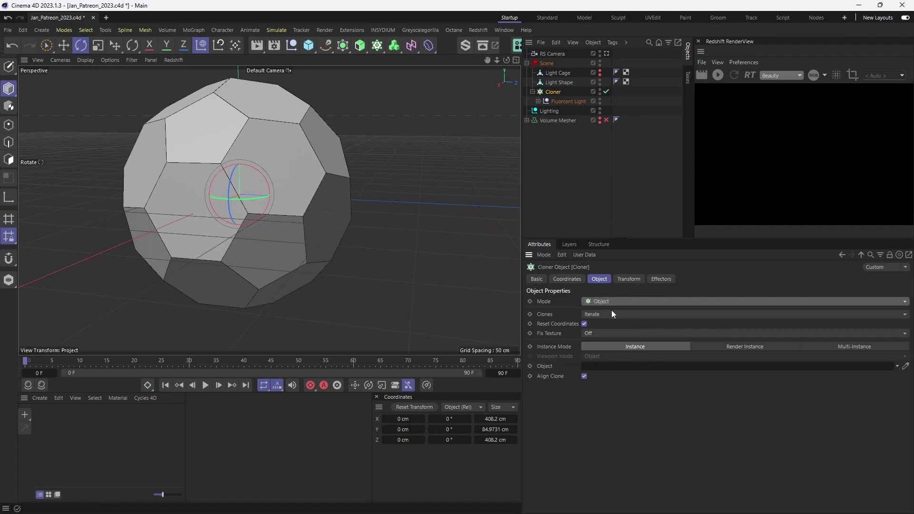
pyautogui.moveTo(552, 80); pyautogui.dragTo(610, 366)
pyautogui.moveTo(246, 164)
pyautogui.keyDown('alt'); pyautogui.mouseDown()
pyautogui.moveTo(248, 130)
pyautogui.moveTo(239, 125)
pyautogui.moveTo(306, 138)
pyautogui.mouseUp(); pyautogui.keyUp('alt')
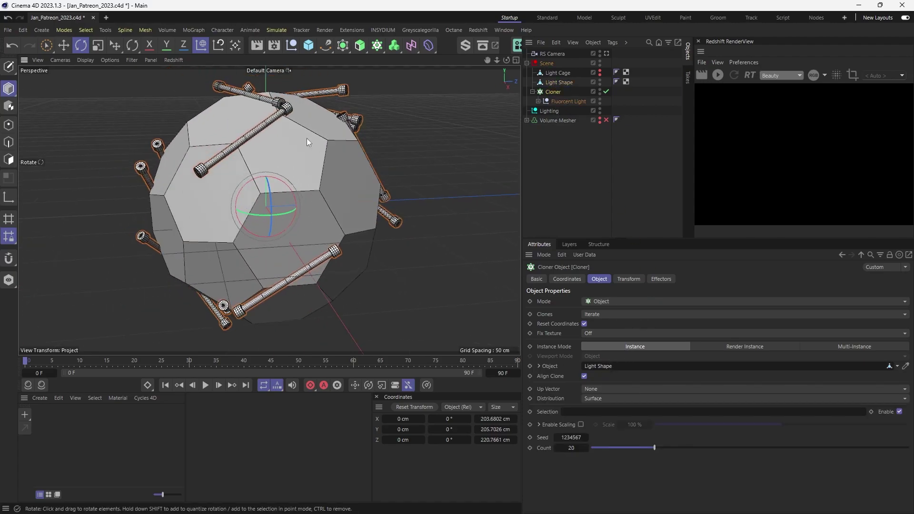
pyautogui.click(599, 396)
pyautogui.click(597, 421)
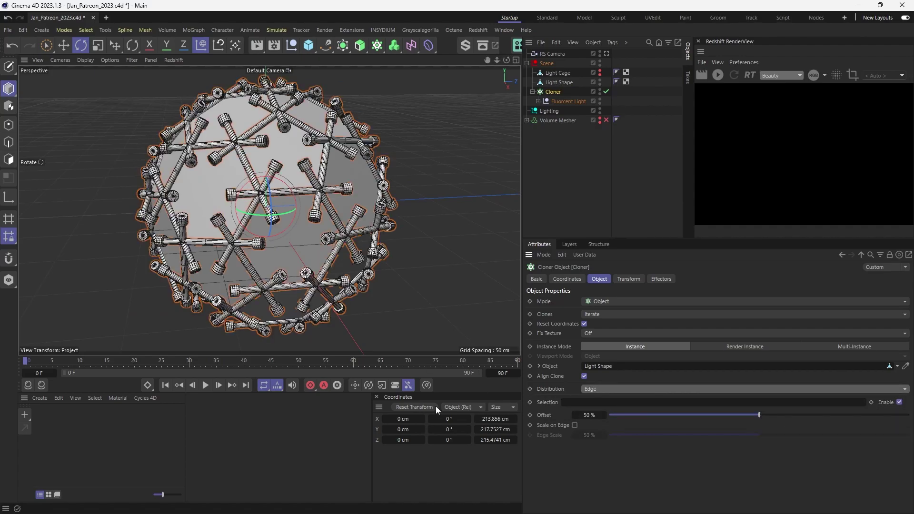
pyautogui.keyDown('alt'); pyautogui.moveTo(275, 214); pyautogui.dragTo(285, 204); pyautogui.keyUp('alt')
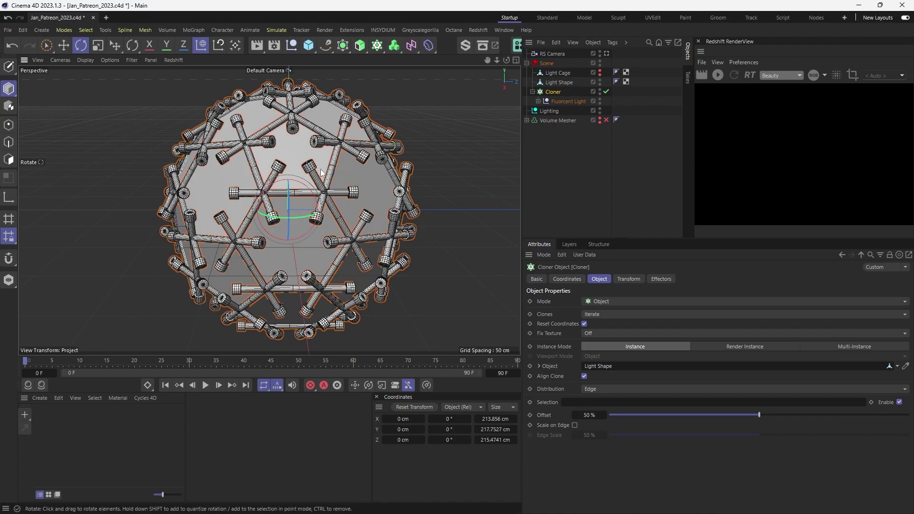
# - Scale the Fluorcent Light group down until each cloned tube fits within its edge of Light Shape
pyautogui.click(553, 101)
pyautogui.press('t')
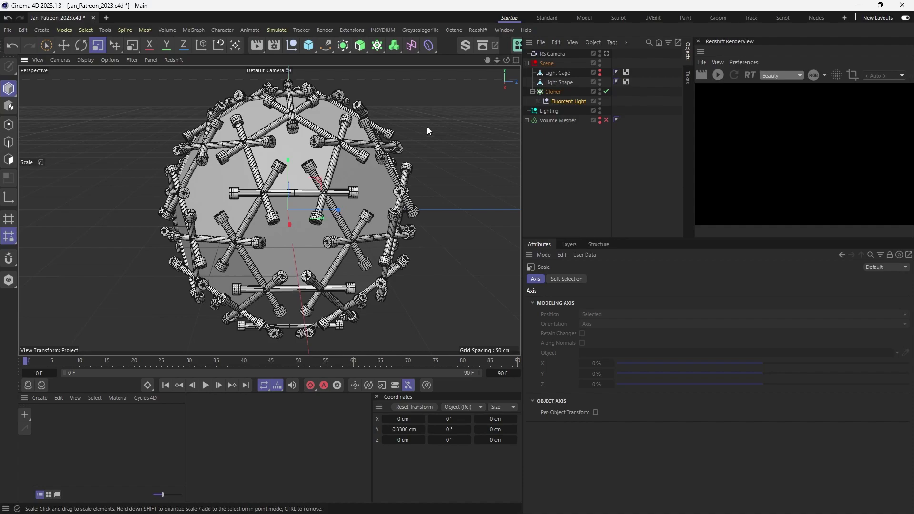
pyautogui.moveTo(430, 126); pyautogui.dragTo(173, 175)
pyautogui.keyDown('alt'); pyautogui.moveTo(257, 210); pyautogui.dragTo(363, 193, button='right'); pyautogui.keyUp('alt')
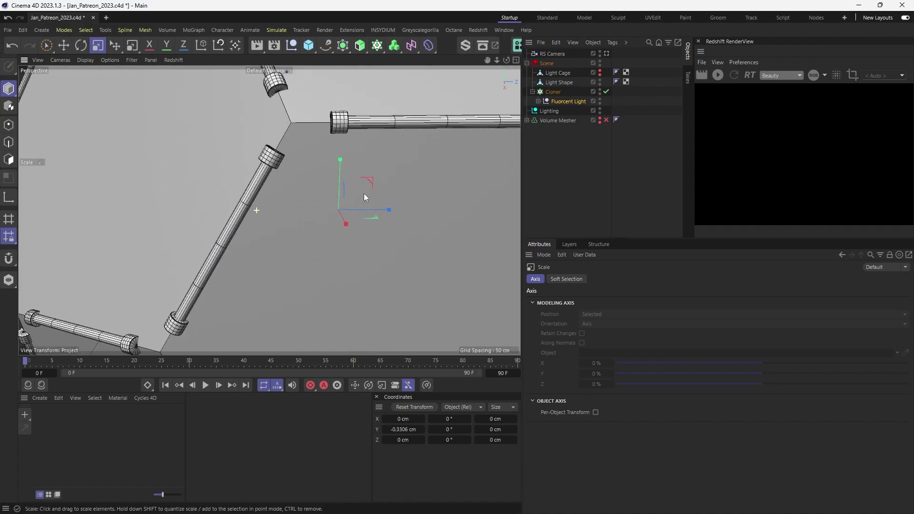
pyautogui.keyDown('alt'); pyautogui.moveTo(363, 193); pyautogui.dragTo(320, 135); pyautogui.keyUp('alt')
# - Reduce the radius of the two end cylinders, Cylinder.1 and Cylinder.2, to about 1.34 cm
pyautogui.click(538, 101)
pyautogui.click(557, 119)
pyautogui.keyDown('shift'); pyautogui.click(563, 110); pyautogui.keyUp('shift')
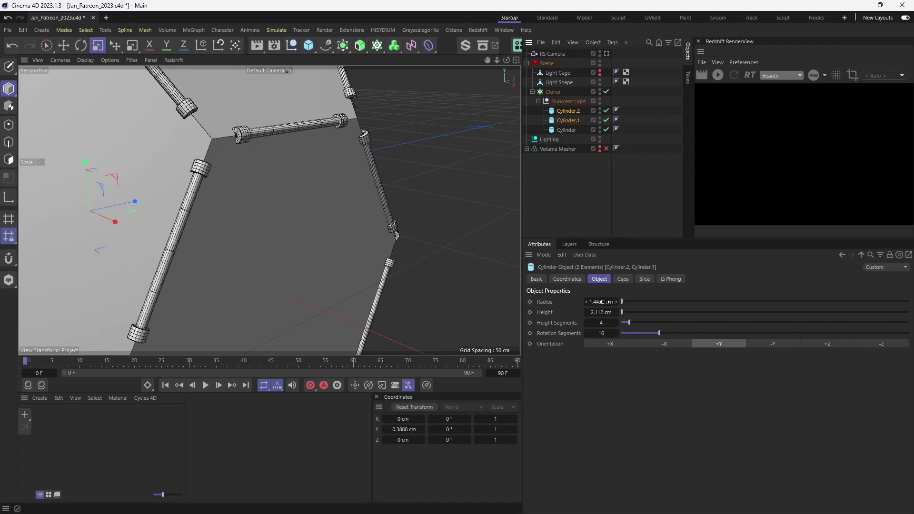
pyautogui.moveTo(601, 302); pyautogui.dragTo(589, 301)
pyautogui.click(468, 182)
pyautogui.keyDown('alt'); pyautogui.moveTo(333, 174); pyautogui.dragTo(319, 175); pyautogui.keyUp('alt')
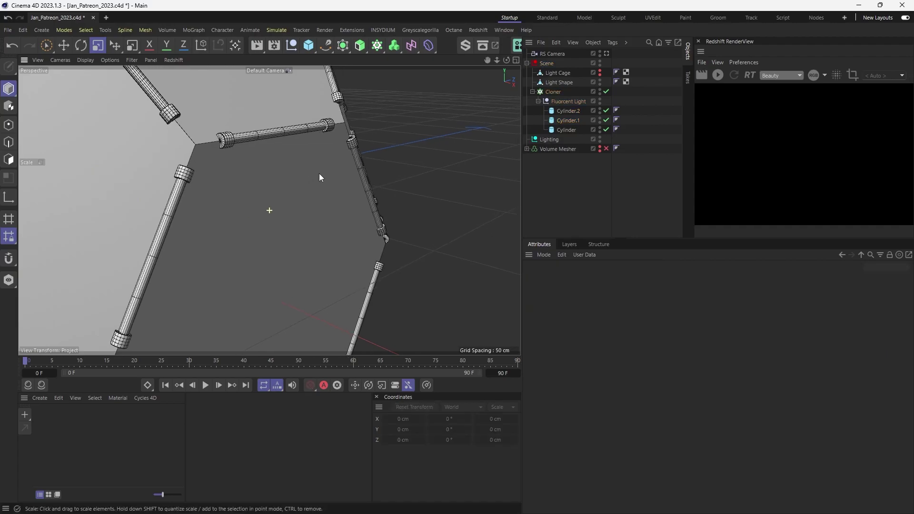
pyautogui.keyDown('alt'); pyautogui.moveTo(319, 175); pyautogui.dragTo(299, 194, button='right'); pyautogui.keyUp('alt')
pyautogui.keyDown('alt'); pyautogui.moveTo(299, 194); pyautogui.dragTo(275, 210); pyautogui.keyUp('alt')
pyautogui.keyDown('alt'); pyautogui.moveTo(275, 210); pyautogui.dragTo(221, 196, button='middle'); pyautogui.keyUp('alt')
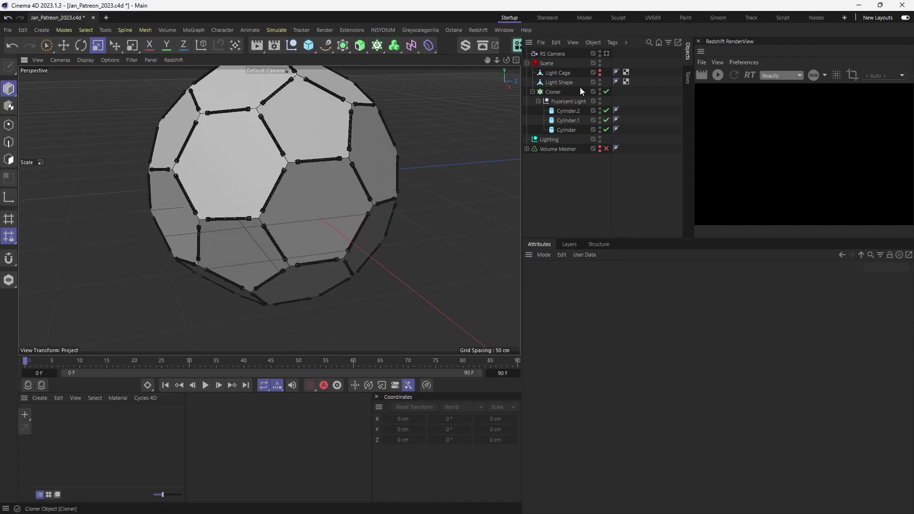
# - Hide Light Shape, make Light Cage visible and check the tubes against the cage's struts
pyautogui.click(545, 85)
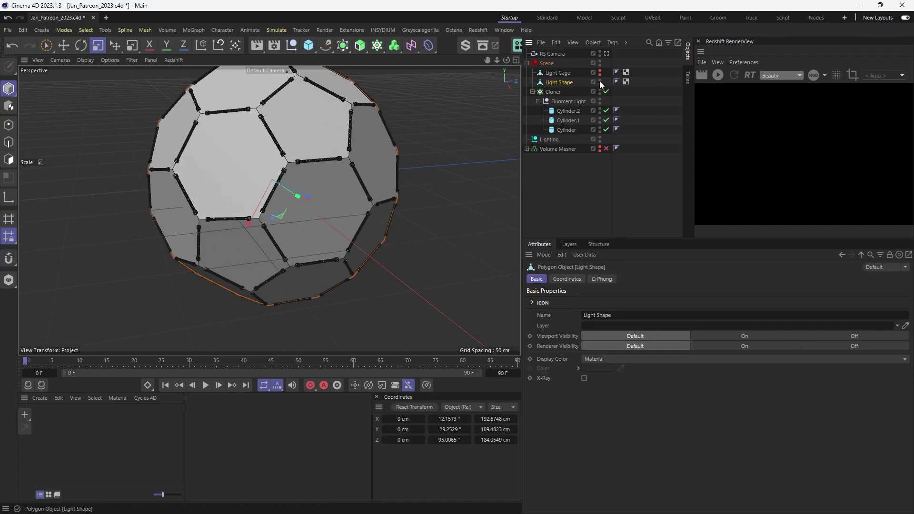
pyautogui.keyDown('ctrl'); pyautogui.click(600, 83); pyautogui.keyUp('ctrl')
pyautogui.keyDown('alt'); pyautogui.moveTo(376, 183); pyautogui.dragTo(294, 173); pyautogui.keyUp('alt')
pyautogui.keyDown('alt'); pyautogui.moveTo(279, 144); pyautogui.dragTo(314, 162, button='right'); pyautogui.keyUp('alt')
pyautogui.keyDown('ctrl'); pyautogui.click(600, 73); pyautogui.keyUp('ctrl')
pyautogui.scroll(5, 306, 153)
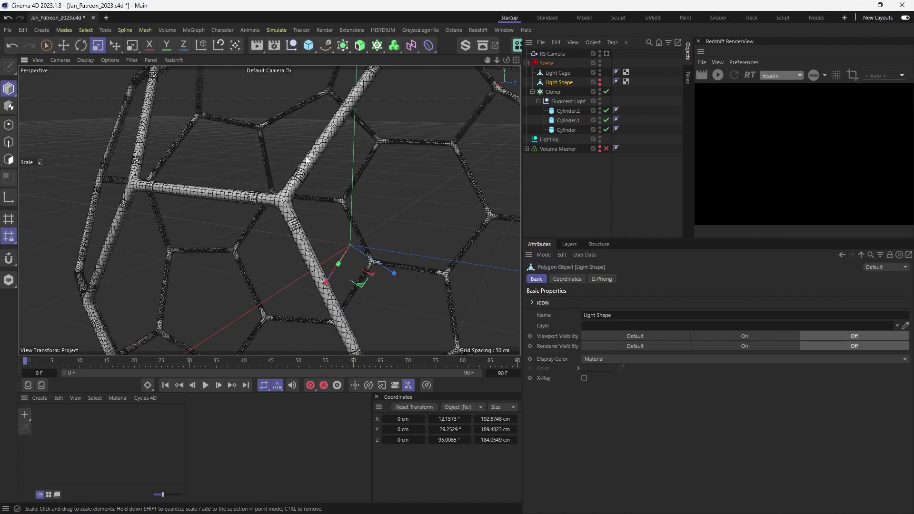
pyautogui.keyDown('alt'); pyautogui.moveTo(289, 186); pyautogui.dragTo(304, 183); pyautogui.keyUp('alt')
pyautogui.click(554, 72)
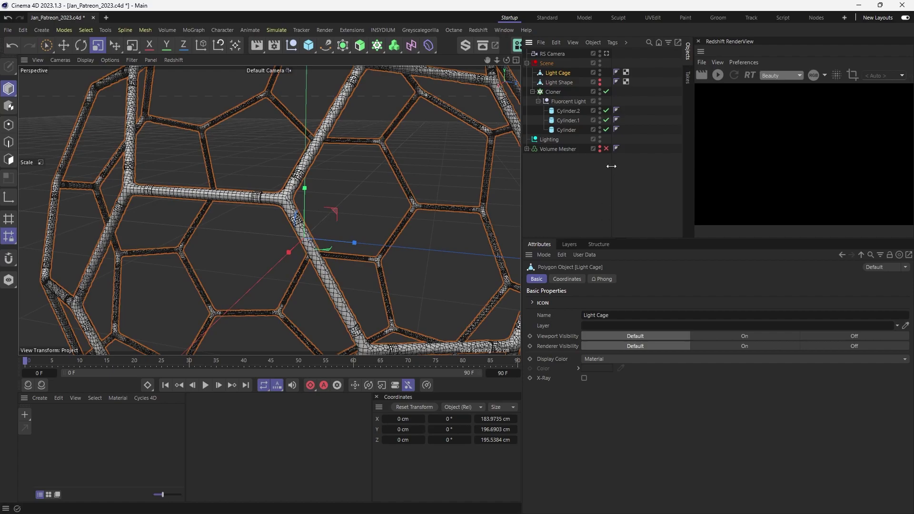
# - Increase the tube Cylinder's radius to about 1.64 cm and both end cylinders to about 2.24 cm radius and 4.21 cm height
pyautogui.click(564, 110)
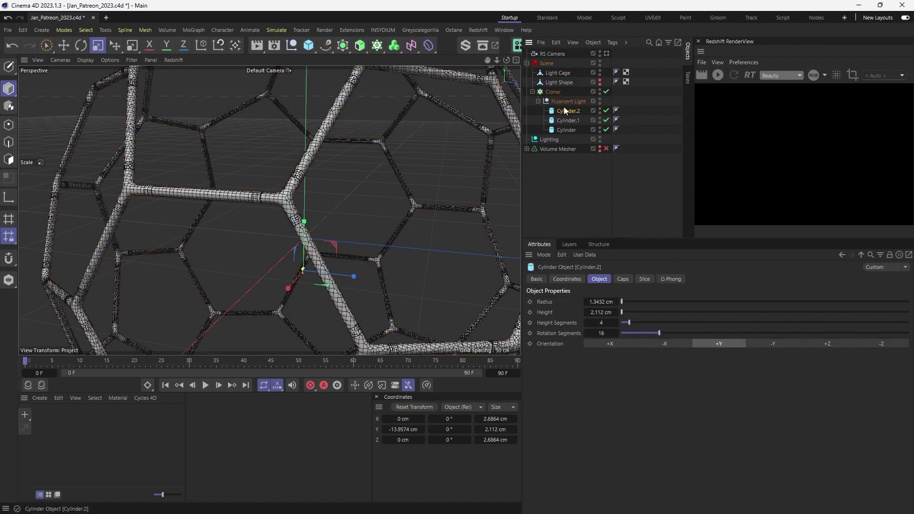
pyautogui.click(566, 130)
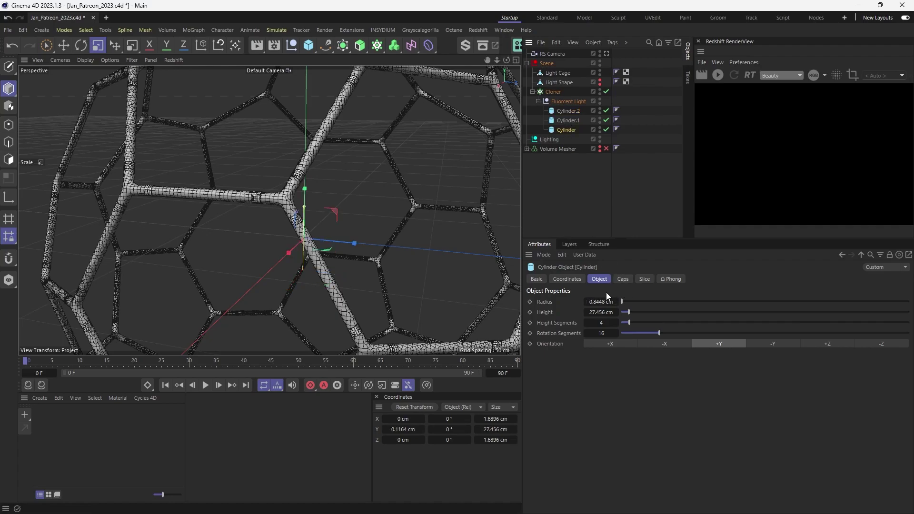
pyautogui.moveTo(605, 301); pyautogui.dragTo(609, 302)
pyautogui.click(575, 120)
pyautogui.keyDown('ctrl'); pyautogui.click(575, 110); pyautogui.keyUp('ctrl')
pyautogui.moveTo(607, 301); pyautogui.dragTo(627, 313)
# - Examine from several angles how the cloned tubes and end cylinders fit around Light Cage
pyautogui.scroll(-5, 414, 255)
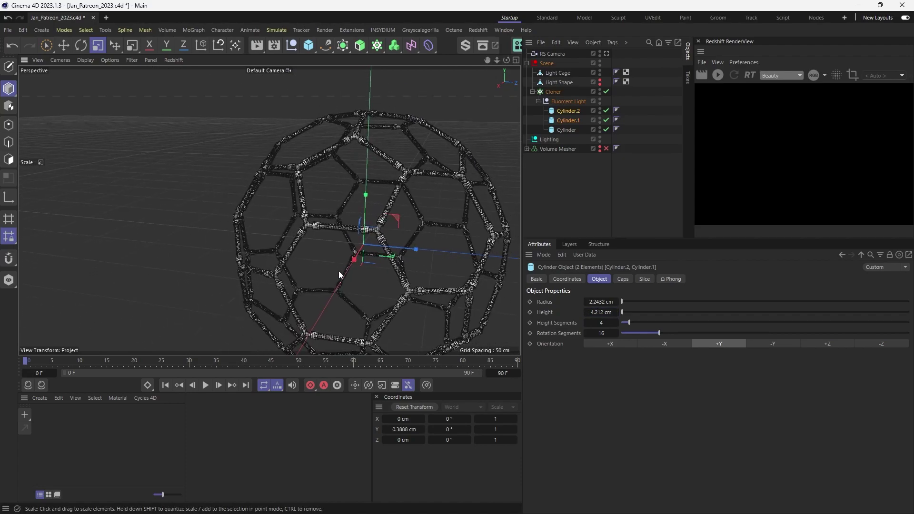
pyautogui.keyDown('alt'); pyautogui.moveTo(338, 270); pyautogui.dragTo(312, 192, button='middle'); pyautogui.keyUp('alt')
pyautogui.keyDown('alt'); pyautogui.moveTo(312, 192); pyautogui.dragTo(376, 201, button='right'); pyautogui.keyUp('alt')
pyautogui.click(383, 190)
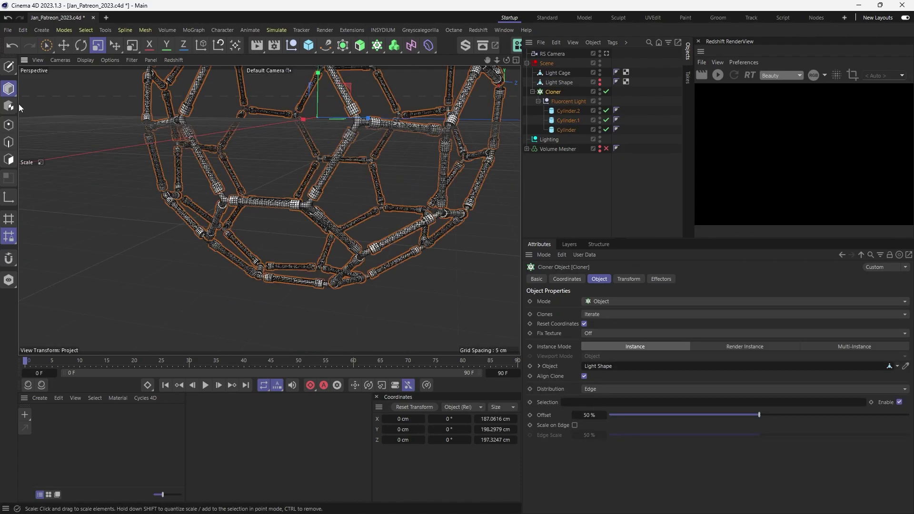
pyautogui.click(75, 204)
pyautogui.keyDown('alt'); pyautogui.moveTo(200, 192); pyautogui.dragTo(422, 71); pyautogui.keyUp('alt')
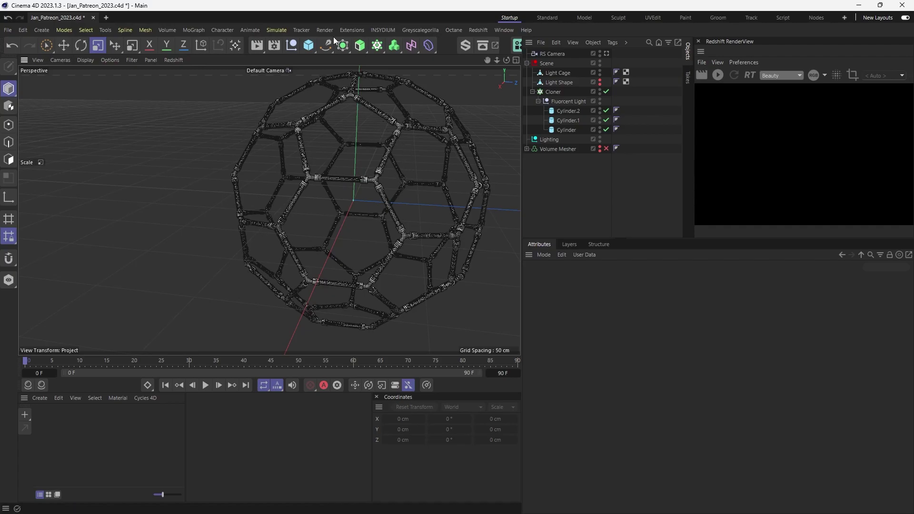
pyautogui.keyDown('alt'); pyautogui.moveTo(449, 123); pyautogui.dragTo(427, 132, button='middle'); pyautogui.keyUp('alt')
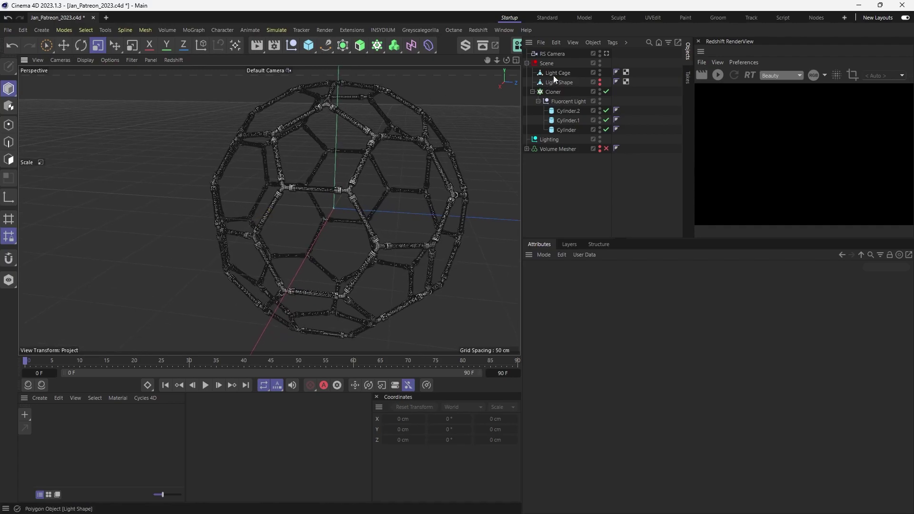
pyautogui.keyDown('alt'); pyautogui.moveTo(389, 163); pyautogui.dragTo(325, 143); pyautogui.keyUp('alt')
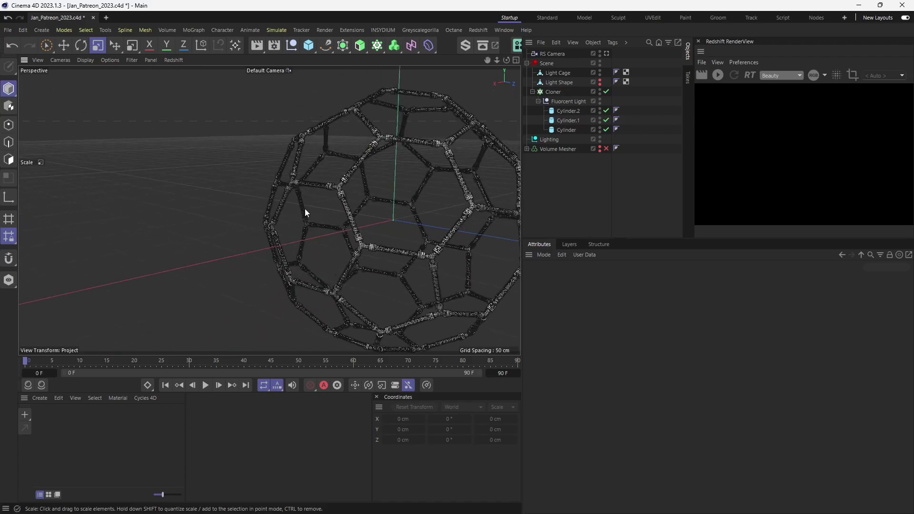
pyautogui.keyDown('alt'); pyautogui.moveTo(310, 226); pyautogui.dragTo(321, 159); pyautogui.keyUp('alt')
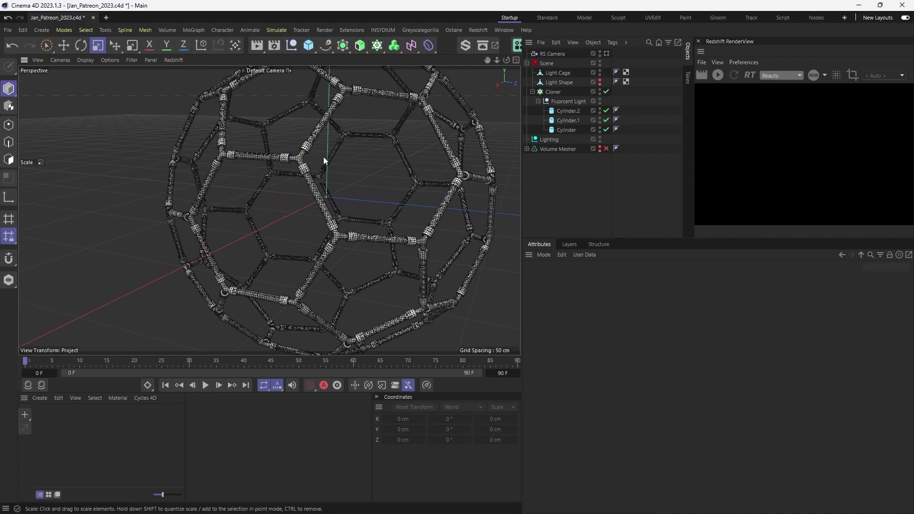
pyautogui.click(532, 92)
pyautogui.keyDown('alt'); pyautogui.moveTo(365, 152); pyautogui.dragTo(328, 156); pyautogui.keyUp('alt')
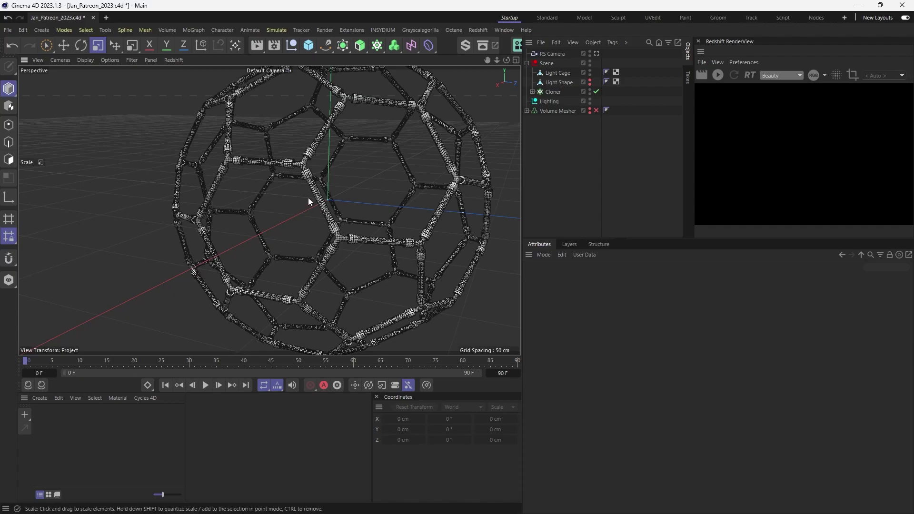
# - Unfold the Cloner hierarchy and rename the long tube Cylinder to Bulb
pyautogui.click(532, 91)
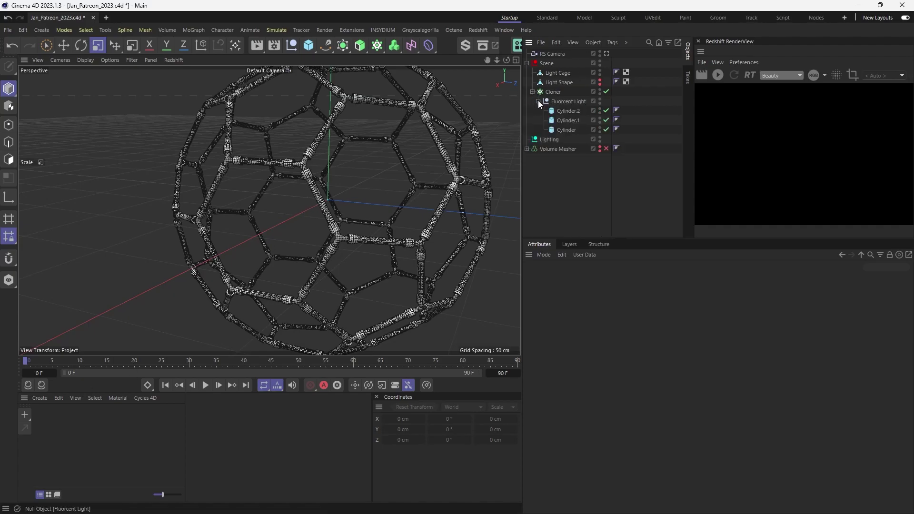
pyautogui.click(563, 130)
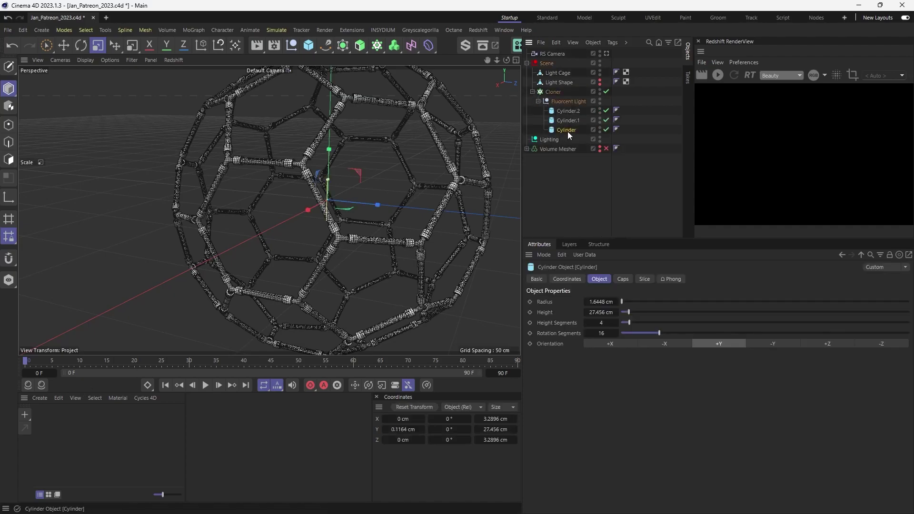
pyautogui.doubleClick(564, 129)
pyautogui.write('Bulb')
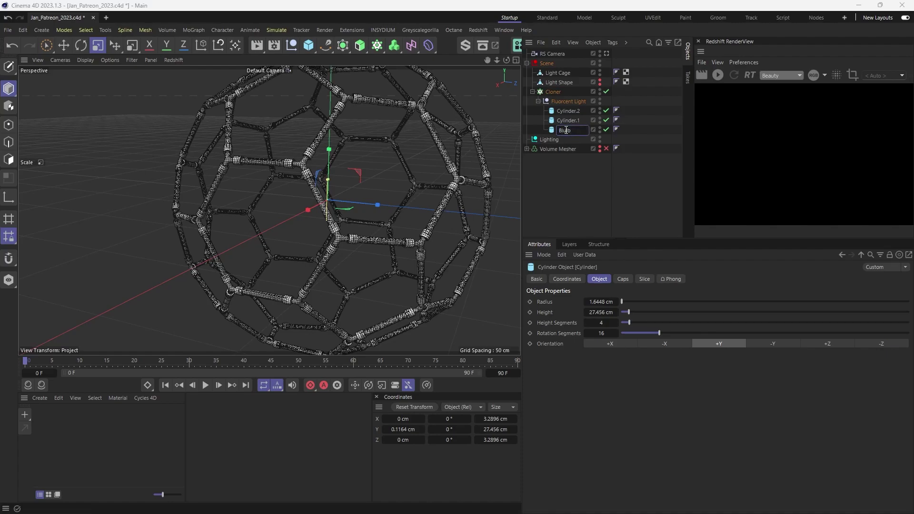
pyautogui.press('Return')
# - Rename Cylinder.2 to End cap 1 and Cylinder.1 to End Cap 2, then select the bulb
pyautogui.doubleClick(573, 113)
pyautogui.write('End cap')
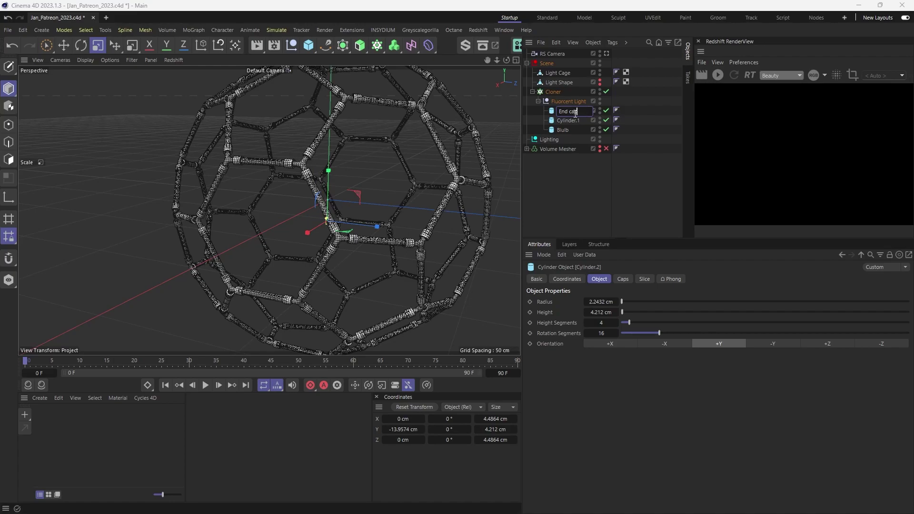
pyautogui.write(' 1')
pyautogui.press('Return')
pyautogui.doubleClick(567, 121)
pyautogui.write('End Cap 2')
pyautogui.press('Return')
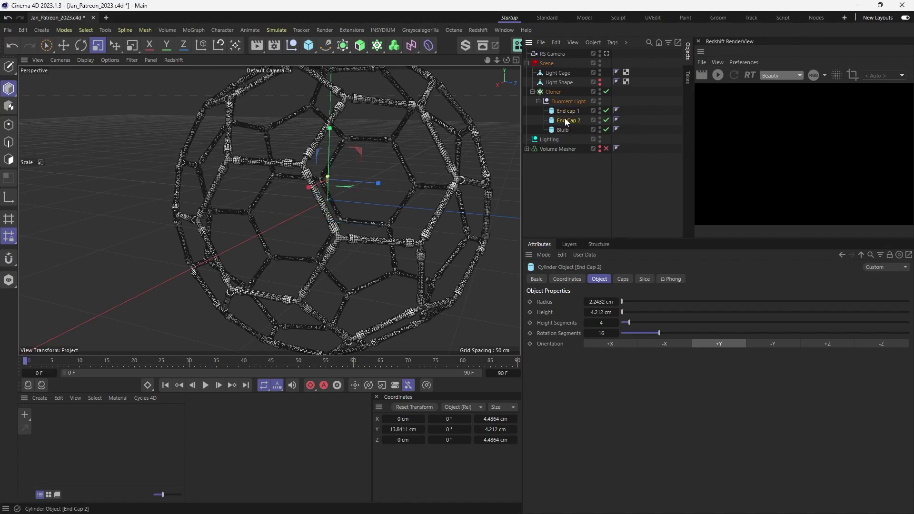
pyautogui.click(562, 129)
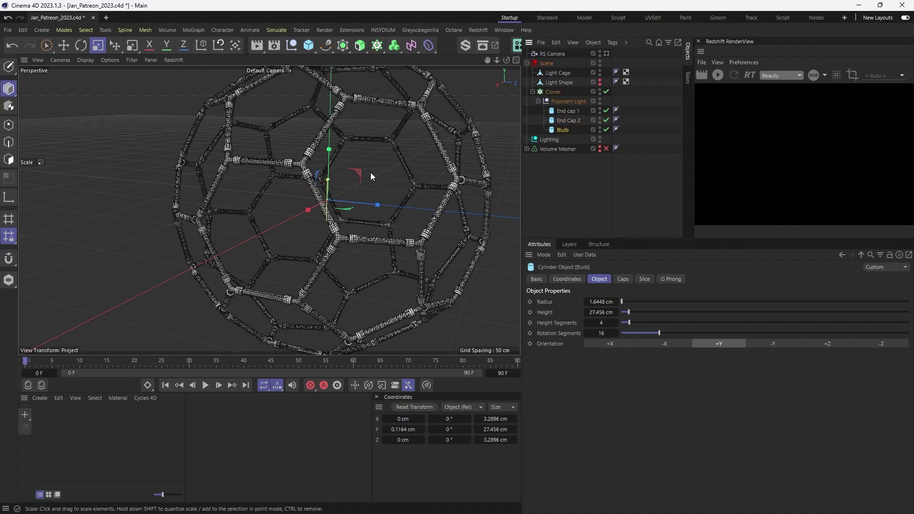
# - Create a Redshift Standard material and assign it to Bulb
pyautogui.keyDown('alt'); pyautogui.moveTo(371, 175); pyautogui.dragTo(366, 179, button='middle'); pyautogui.keyUp('alt')
pyautogui.keyDown('alt'); pyautogui.moveTo(366, 182); pyautogui.dragTo(297, 189); pyautogui.keyUp('alt')
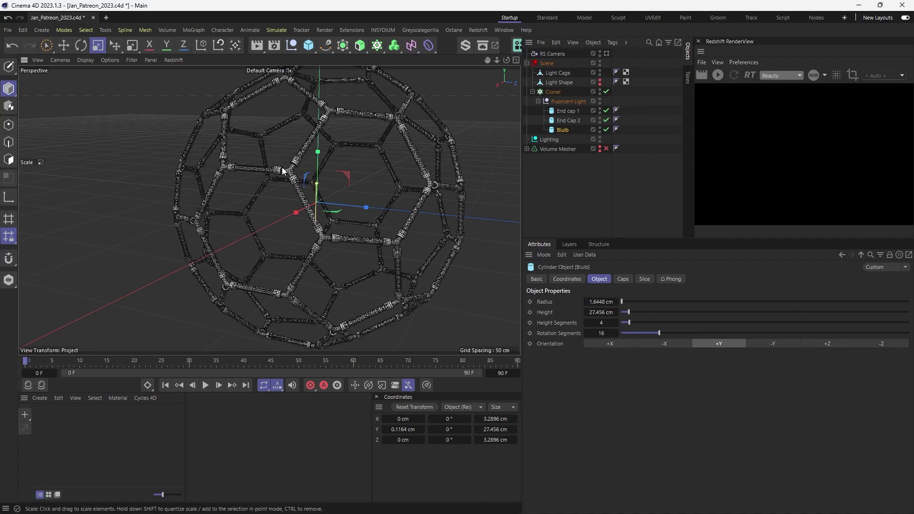
pyautogui.click(67, 424)
pyautogui.click(42, 385)
pyautogui.moveTo(74, 390)
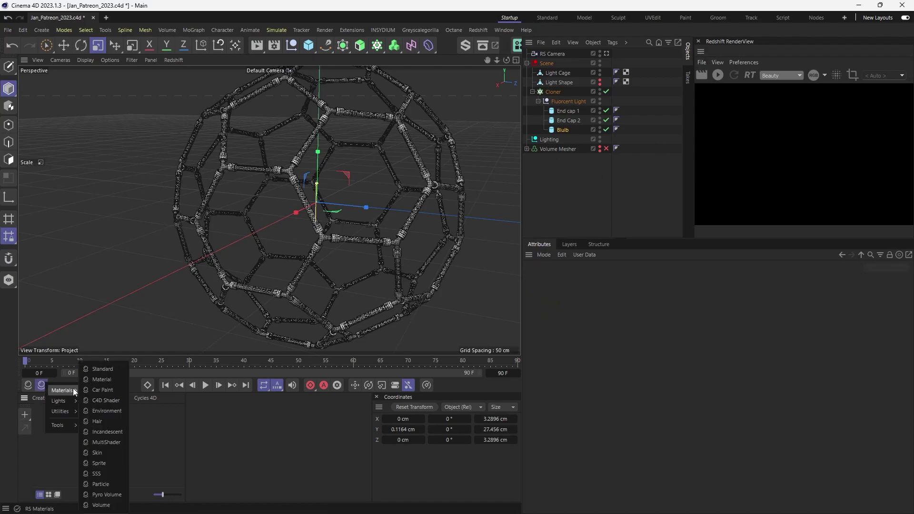
pyautogui.click(97, 379)
pyautogui.moveTo(53, 404); pyautogui.dragTo(566, 129)
# - Open the bulb material's shader graph and add an RS Color User Data node beside the RS Standard Material node
pyautogui.click(41, 408)
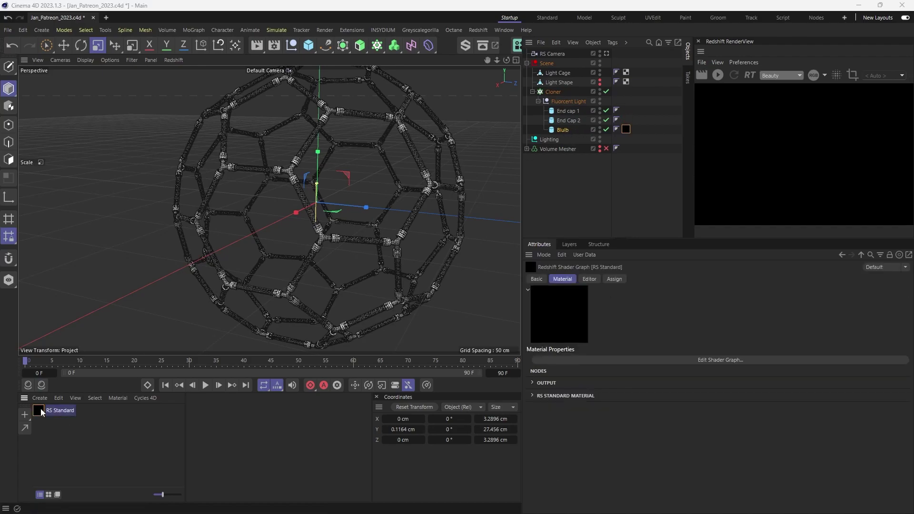
pyautogui.moveTo(595, 0); pyautogui.dragTo(353, 94)
pyautogui.moveTo(272, 238); pyautogui.dragTo(364, 283)
pyautogui.moveTo(299, 267); pyautogui.dragTo(425, 251)
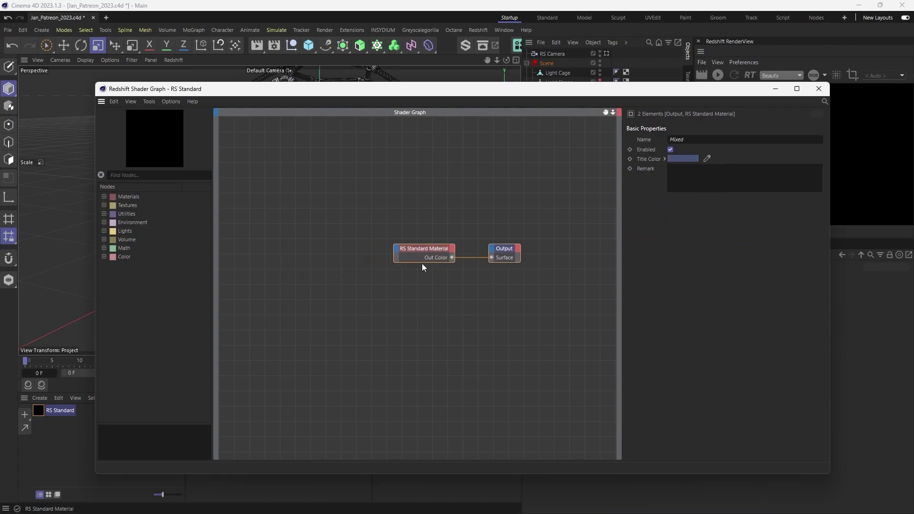
pyautogui.click(346, 289)
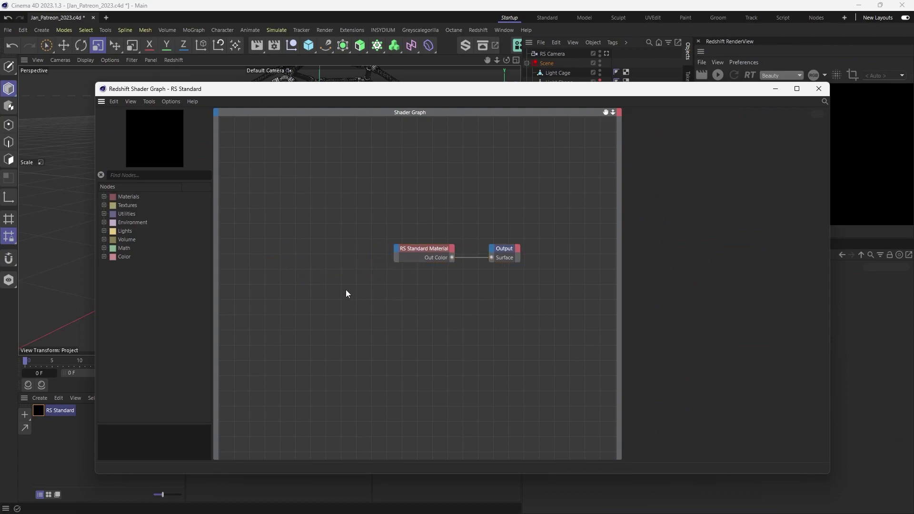
pyautogui.press('Tab')
pyautogui.write('user')
pyautogui.press('Return')
pyautogui.moveTo(350, 284); pyautogui.dragTo(311, 279)
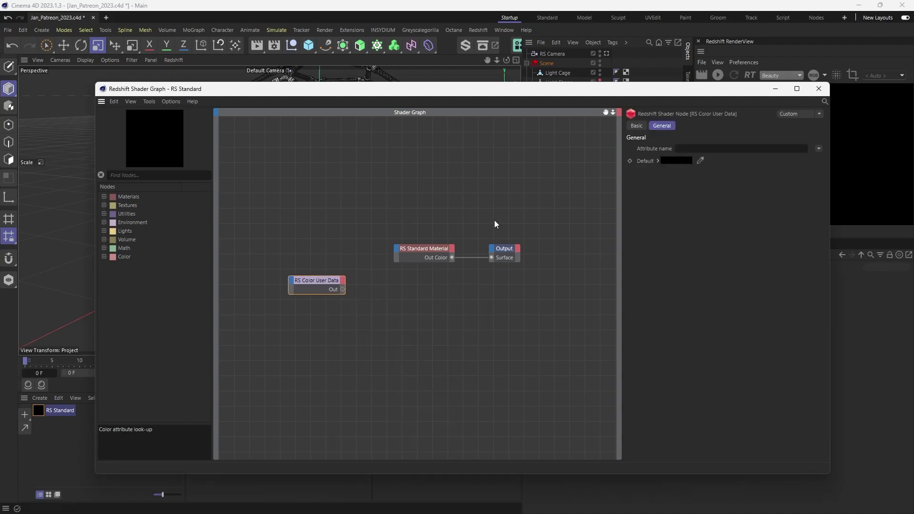
# - Connect the RS Color User Data output to the RS Standard Material's Emission Color and set its attribute name to RSMGColor
pyautogui.moveTo(682, 94); pyautogui.dragTo(660, 113)
pyautogui.moveTo(584, 110); pyautogui.dragTo(493, 102)
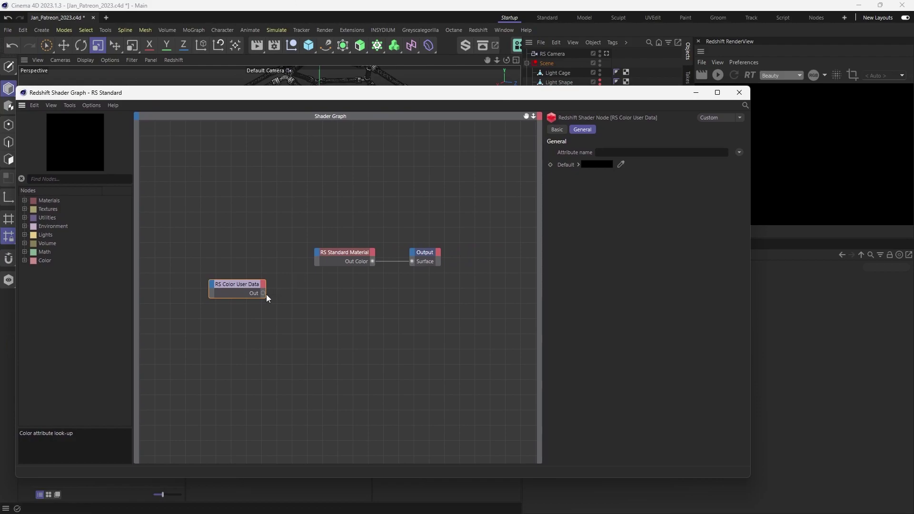
pyautogui.moveTo(263, 293); pyautogui.dragTo(315, 250)
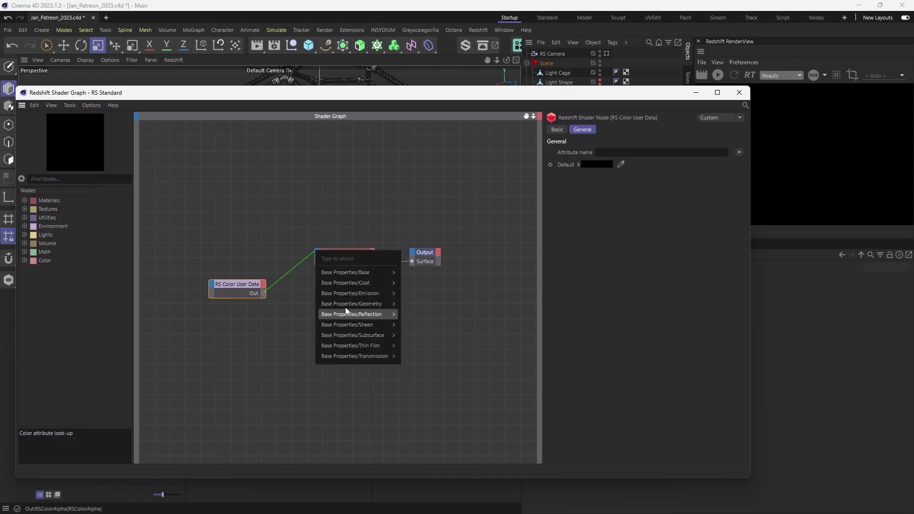
pyautogui.moveTo(358, 295)
pyautogui.click(418, 293)
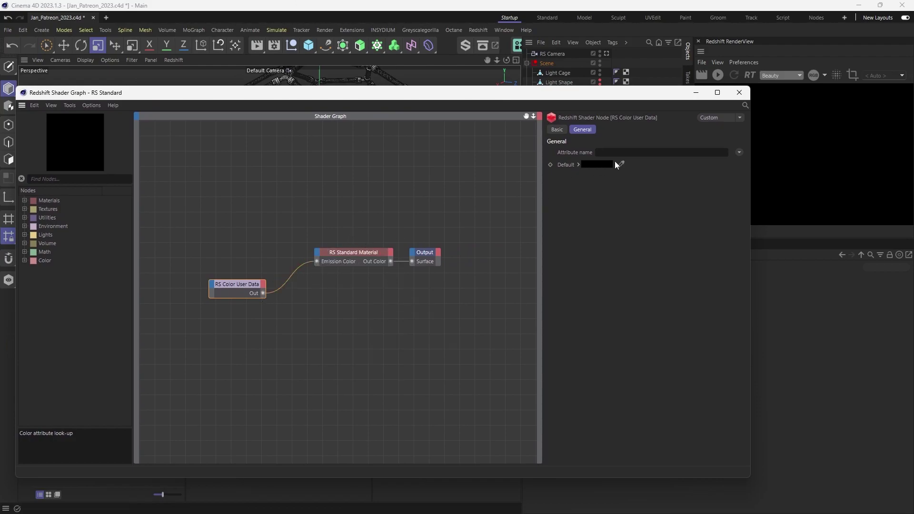
pyautogui.click(738, 152)
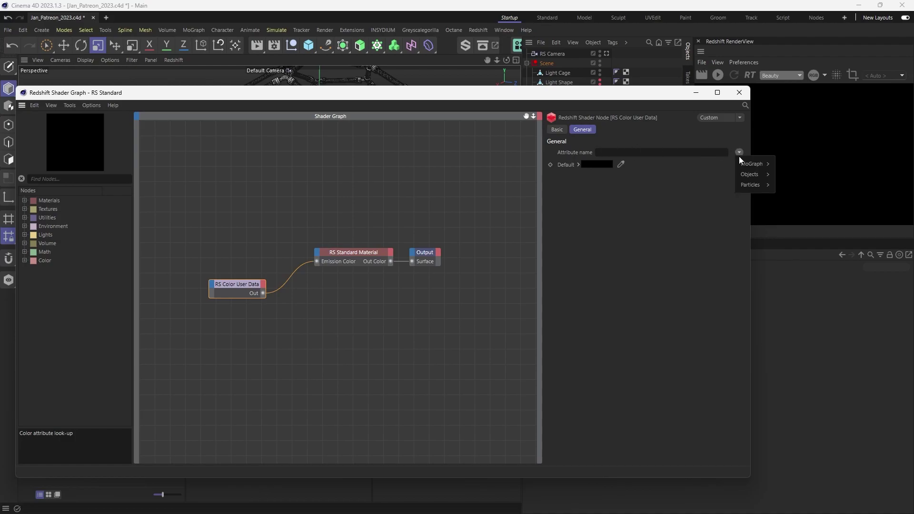
pyautogui.moveTo(743, 164)
pyautogui.click(782, 166)
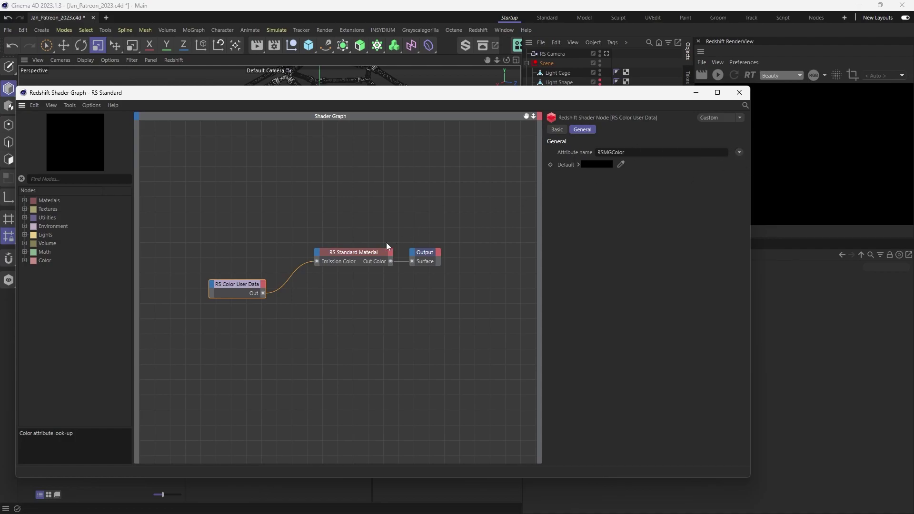
# - Set the emission weight of the RS Standard Material node to 5
pyautogui.click(376, 252)
pyautogui.scroll(-4, 566, 342)
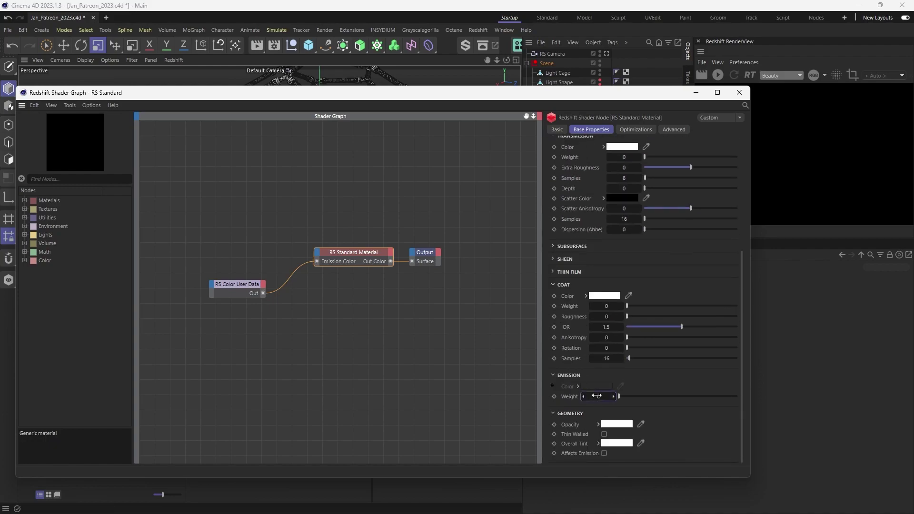
pyautogui.doubleClick(598, 396)
pyautogui.write('5')
pyautogui.press('Return')
# - Set the bulb material's reflection roughness to about 0.942 and reflection weight to about 0.169, then close the shader graph
pyautogui.moveTo(745, 331); pyautogui.dragTo(743, 243)
pyautogui.moveTo(648, 222); pyautogui.dragTo(733, 224)
pyautogui.moveTo(667, 212); pyautogui.dragTo(646, 213)
pyautogui.moveTo(644, 92); pyautogui.dragTo(634, 91)
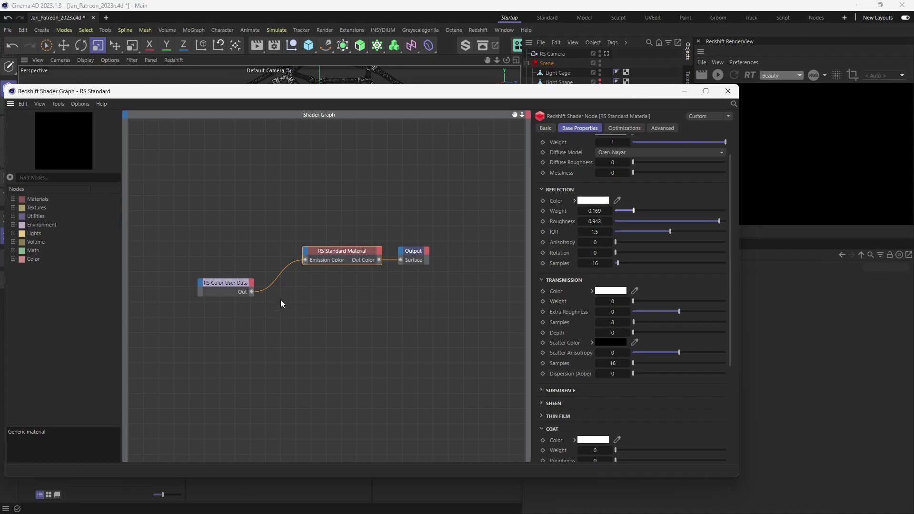
pyautogui.click(727, 94)
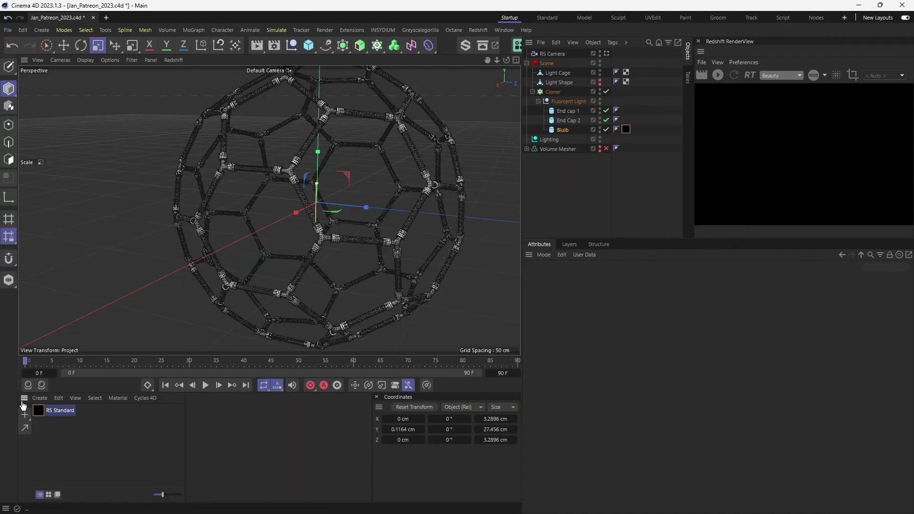
# - Create a second Redshift Standard material, assign it to End cap 1 and copy its material tag to End Cap 2
pyautogui.click(42, 385)
pyautogui.moveTo(61, 388)
pyautogui.click(95, 369)
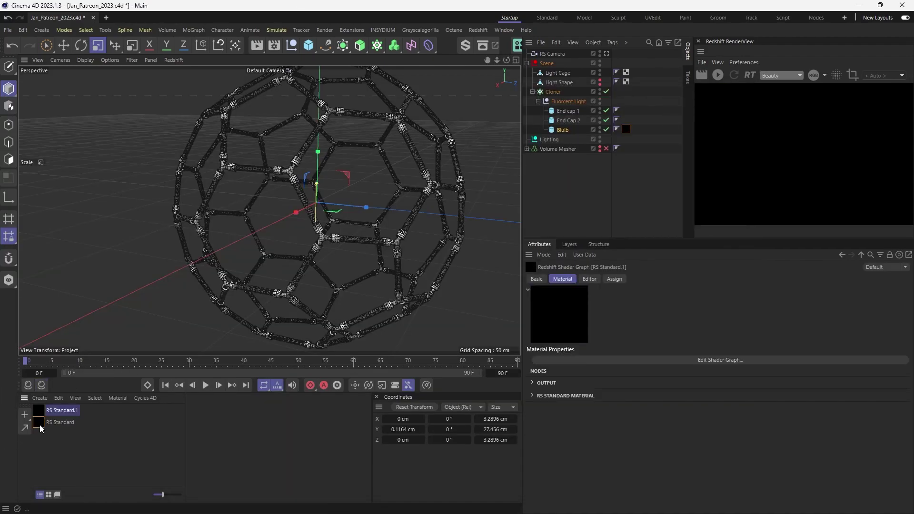
pyautogui.moveTo(42, 407); pyautogui.dragTo(568, 111)
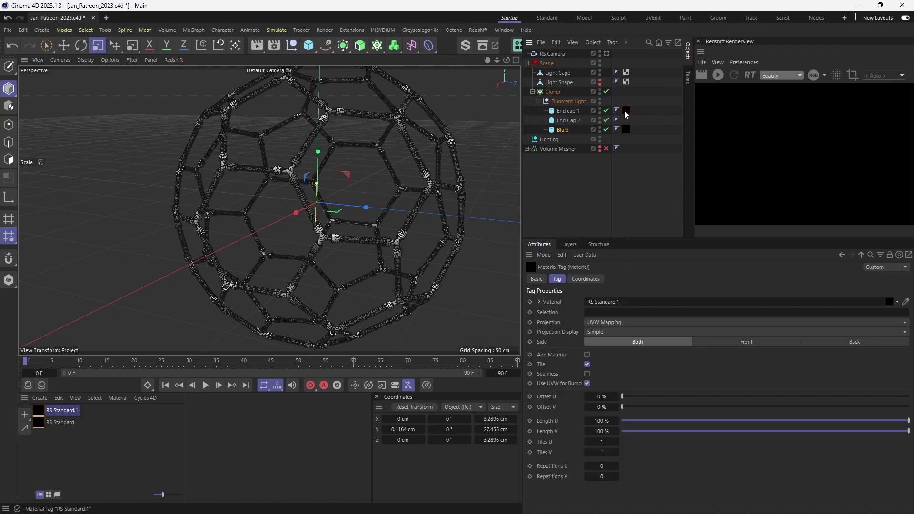
pyautogui.keyDown('ctrl'); pyautogui.moveTo(624, 119); pyautogui.dragTo(626, 120); pyautogui.keyUp('ctrl')
# - Darken the end cap material's base color to black in its shader graph and close the graph
pyautogui.click(39, 412)
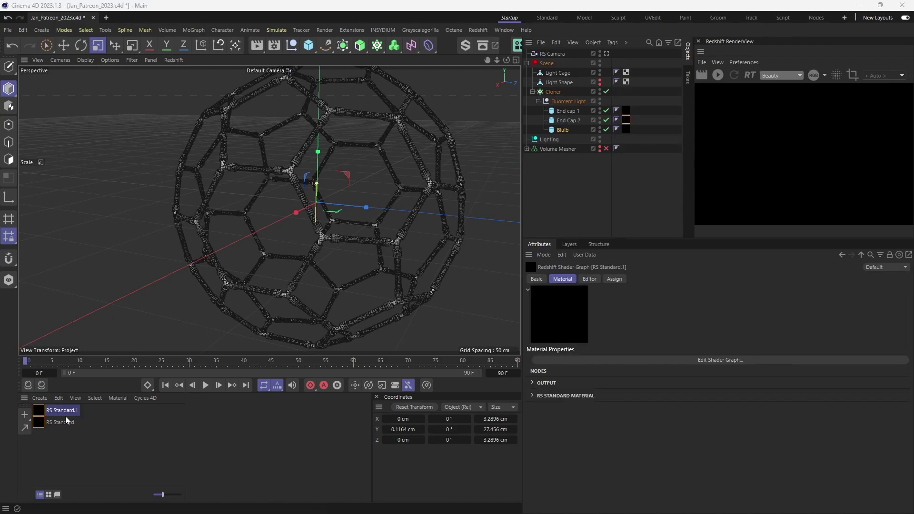
pyautogui.moveTo(468, 209); pyautogui.dragTo(340, 57)
pyautogui.click(687, 126)
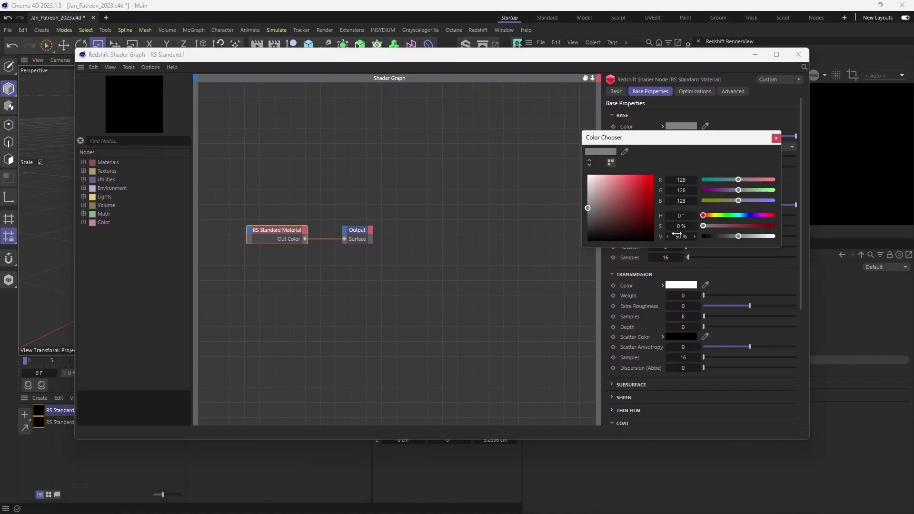
pyautogui.moveTo(734, 243); pyautogui.dragTo(783, 215)
pyautogui.click(775, 138)
pyautogui.click(798, 54)
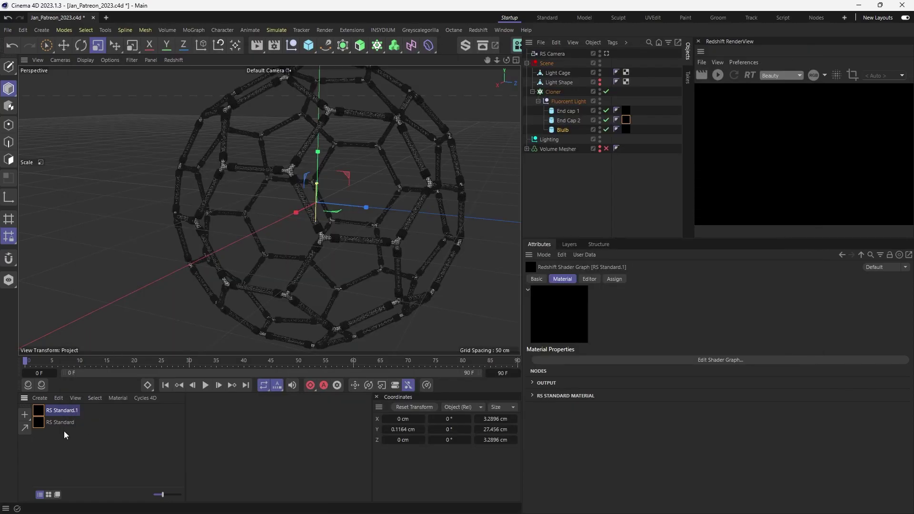
# - Rename the end cap material to End Cap Black and the bulb material to Light Tube
pyautogui.doubleClick(67, 412)
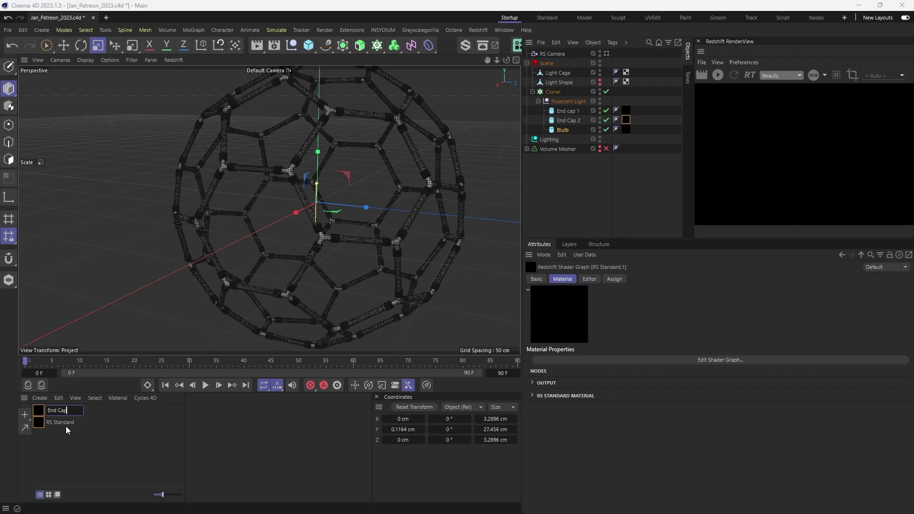
pyautogui.write('End Cap Black')
pyautogui.press('Return')
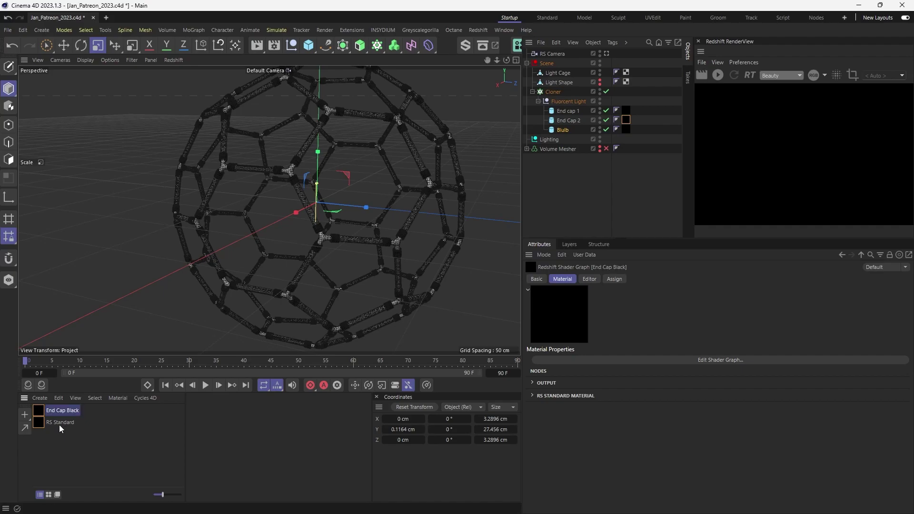
pyautogui.doubleClick(60, 423)
pyautogui.write('Light Tube')
pyautogui.press('Return')
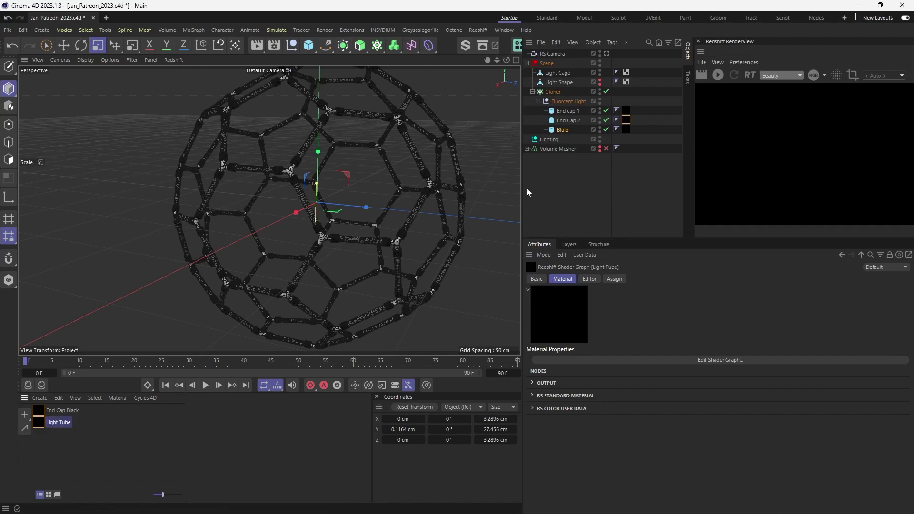
# - Collapse the Cloner hierarchy, add a Plain effector to the Cloner and disable the effector's Position parameter
pyautogui.click(544, 191)
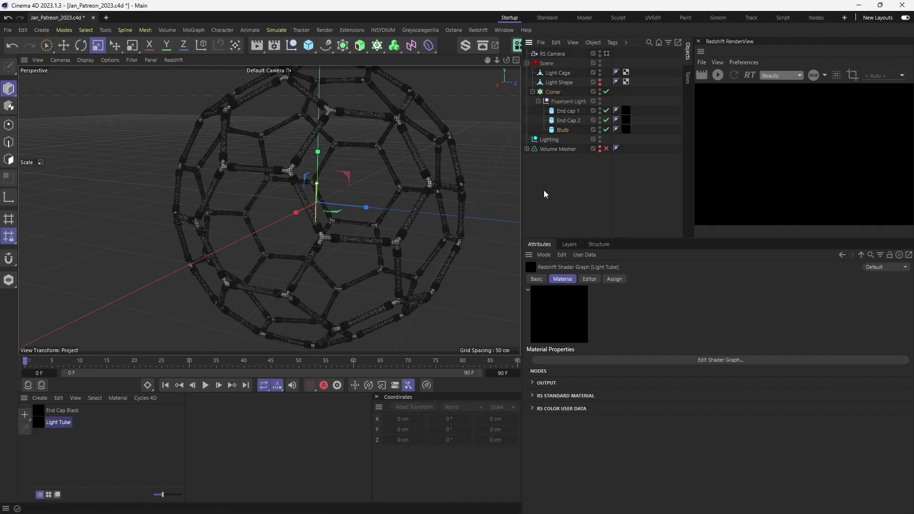
pyautogui.click(532, 92)
pyautogui.keyDown('alt'); pyautogui.moveTo(449, 169); pyautogui.dragTo(387, 183); pyautogui.keyUp('alt')
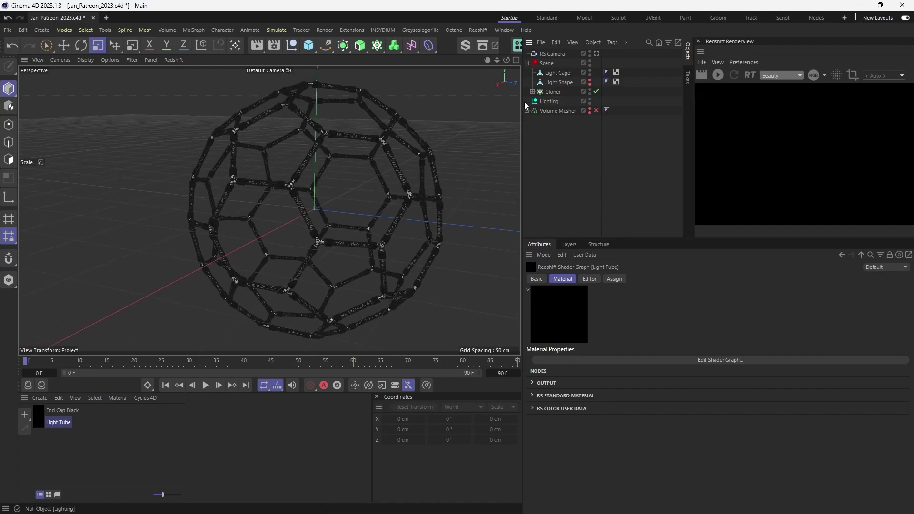
pyautogui.click(553, 93)
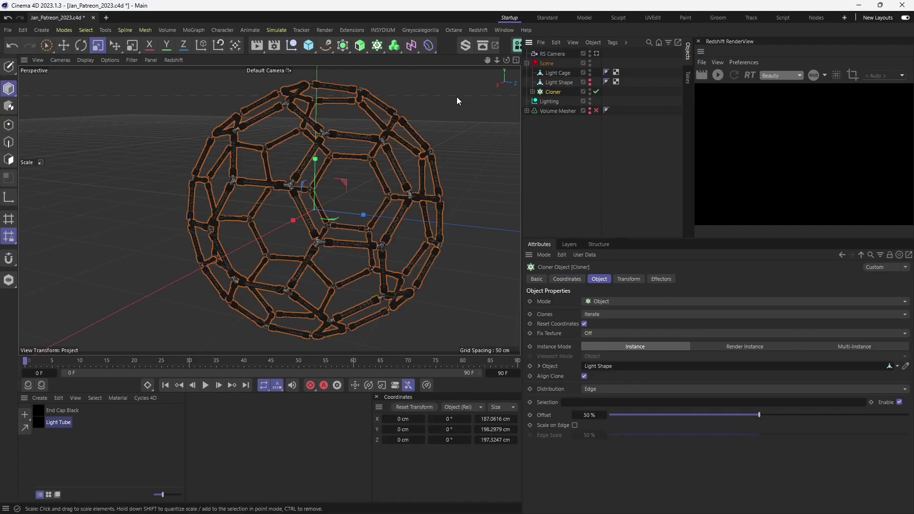
pyautogui.click(188, 30)
pyautogui.moveTo(224, 48)
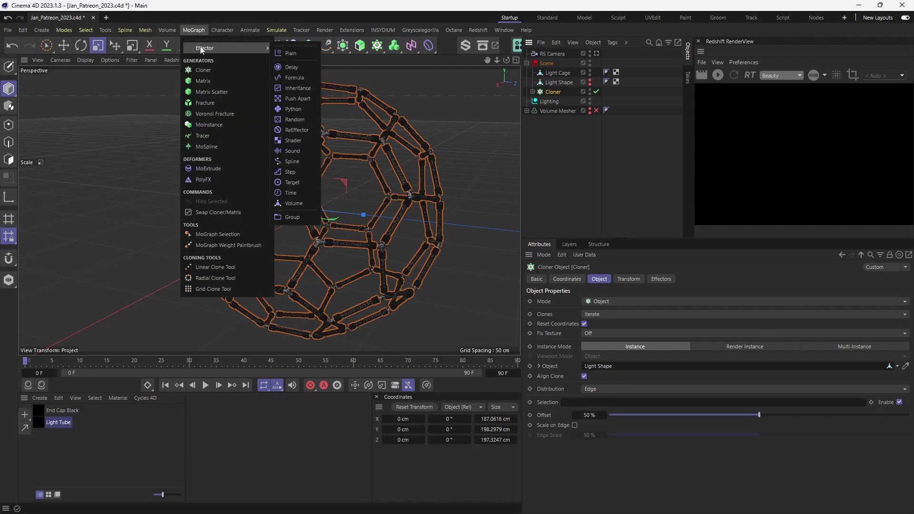
pyautogui.click(288, 53)
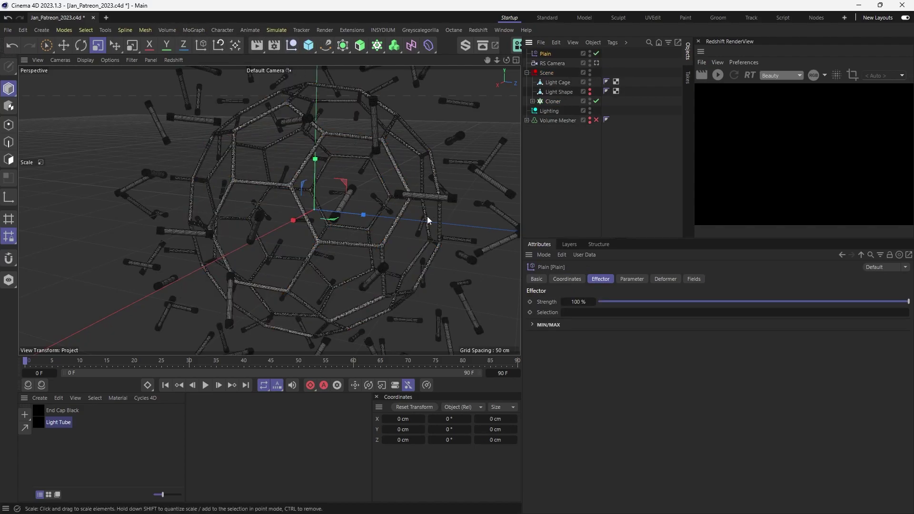
pyautogui.click(631, 279)
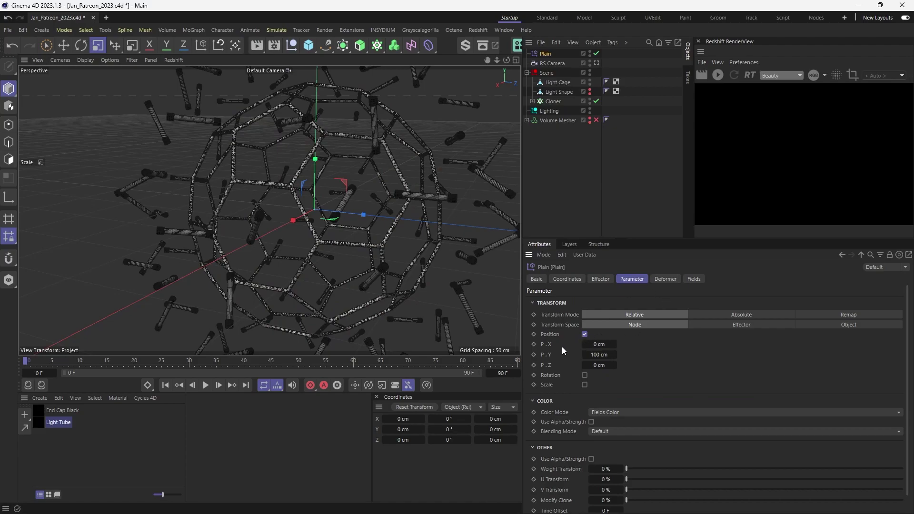
pyautogui.click(585, 334)
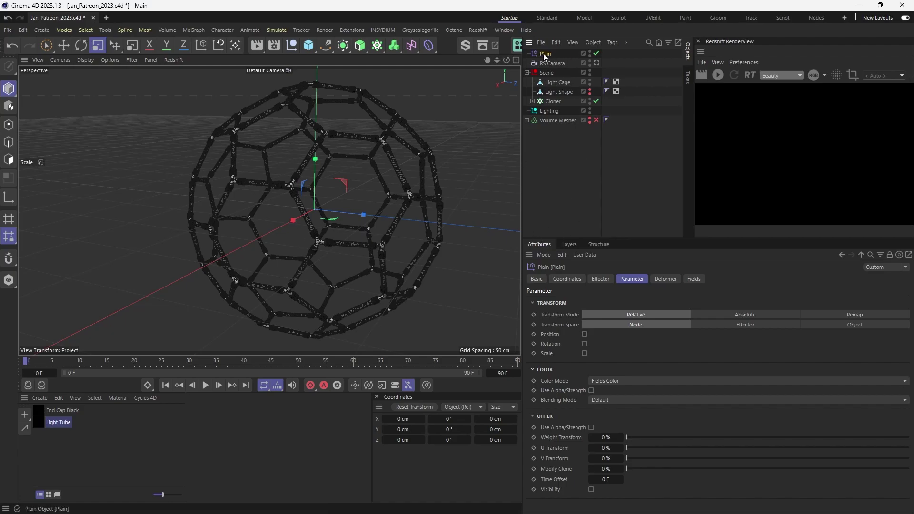
# - Add a Linear Field to the Plain effector
pyautogui.click(694, 279)
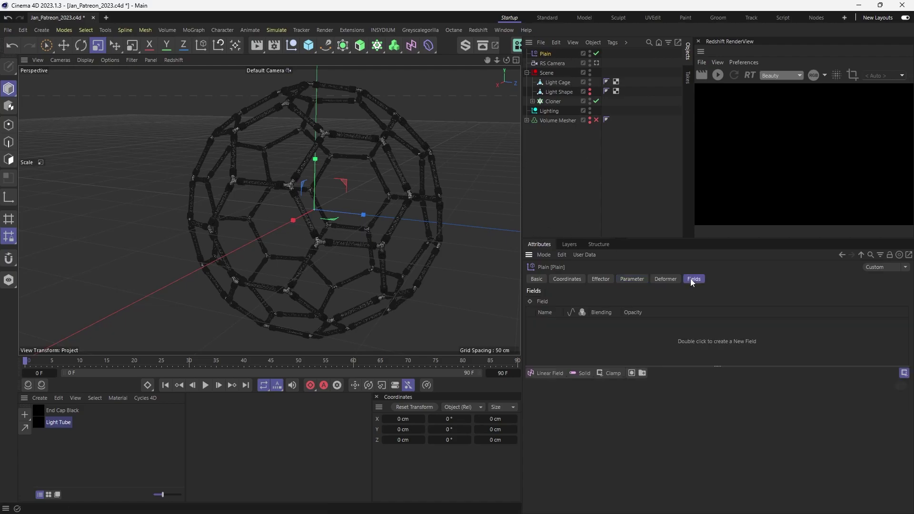
pyautogui.click(541, 372)
pyautogui.keyDown('alt'); pyautogui.moveTo(391, 245); pyautogui.dragTo(364, 218); pyautogui.keyUp('alt')
pyautogui.keyDown('alt'); pyautogui.moveTo(384, 167); pyautogui.dragTo(431, 198); pyautogui.keyUp('alt')
pyautogui.press('e')
pyautogui.hotkey('ctrl', 'z')
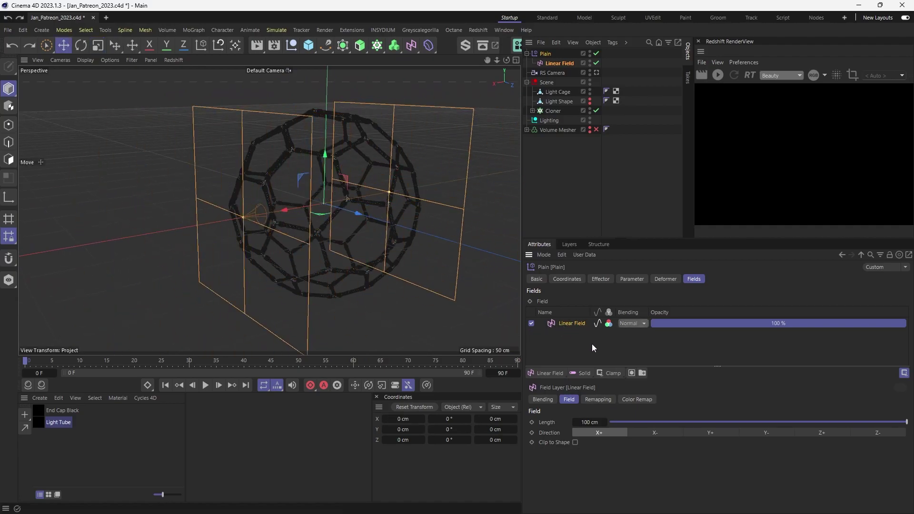
# - Set the Linear Field's color remap mode to Gradient and return to the Plain effector's parameter settings
pyautogui.click(600, 400)
pyautogui.click(637, 400)
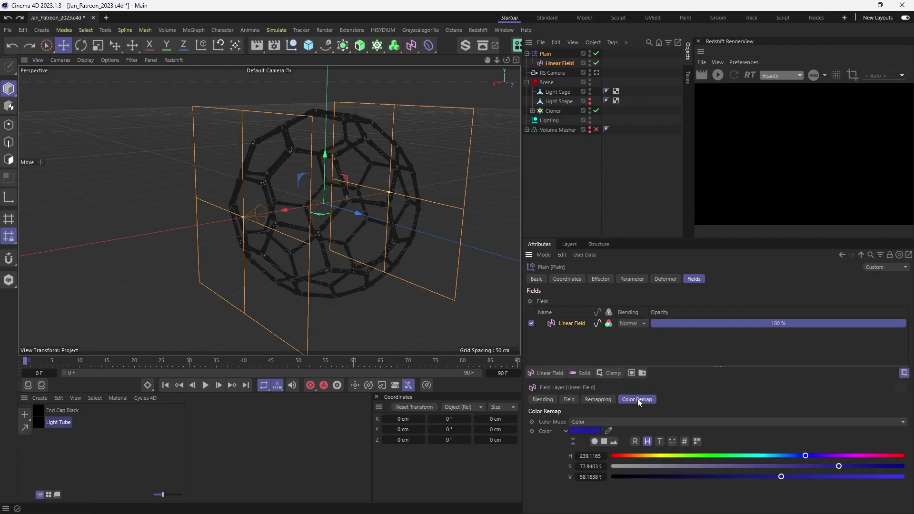
pyautogui.click(584, 422)
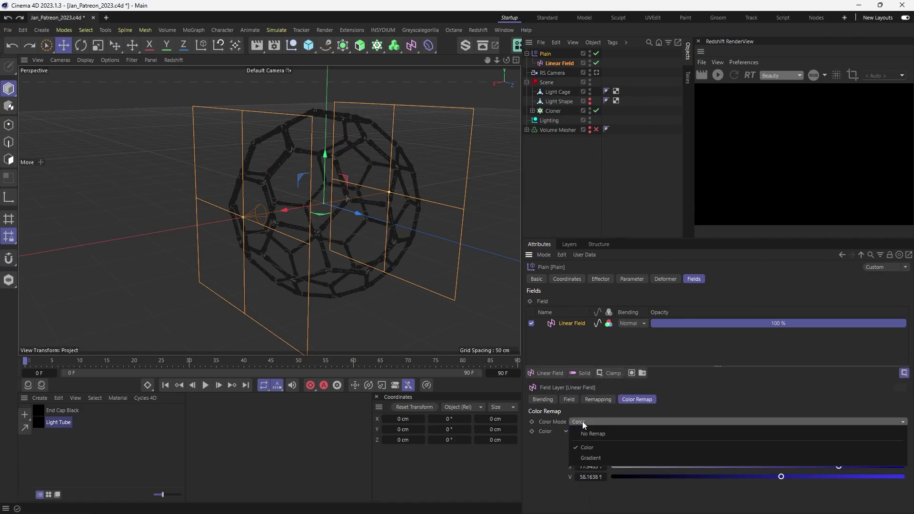
pyautogui.click(591, 458)
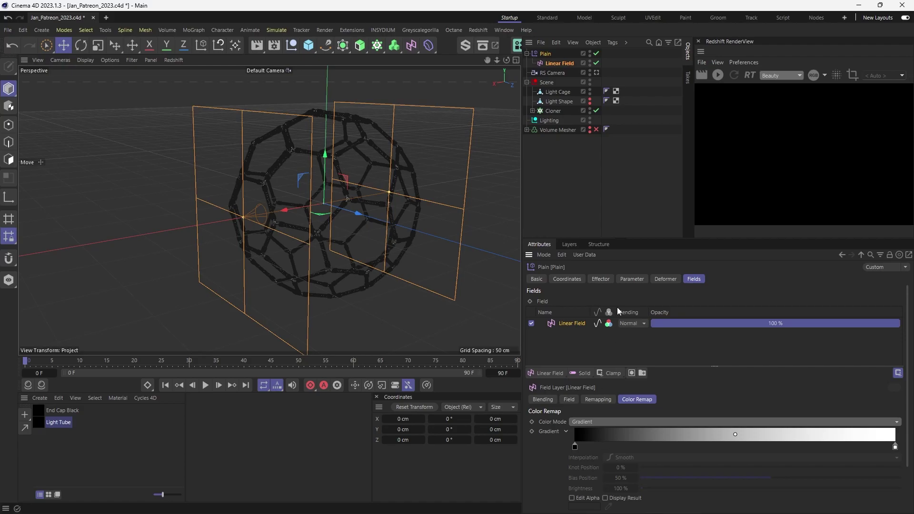
pyautogui.click(655, 281)
pyautogui.click(636, 281)
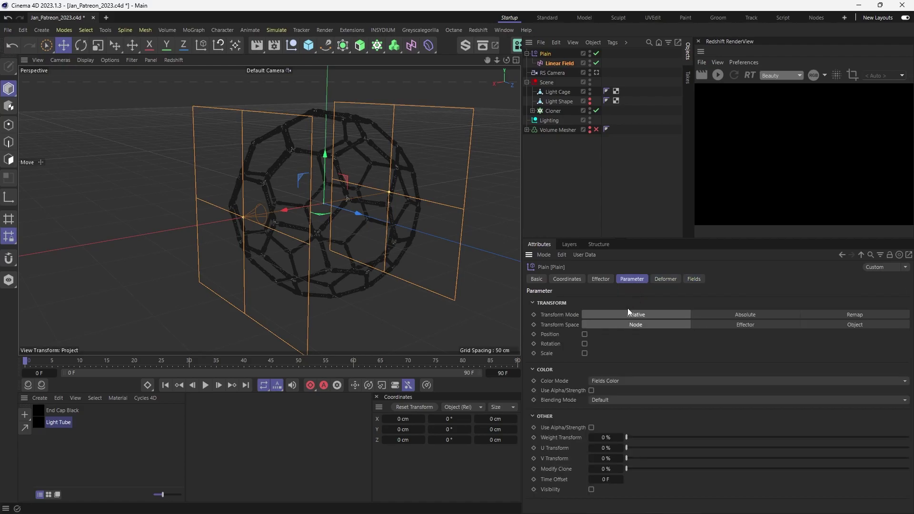
# - Examine the tube joints up close and review the settings of the Linear Field, the Cloner and the Plain effector
pyautogui.keyDown('alt'); pyautogui.moveTo(383, 218); pyautogui.dragTo(370, 226); pyautogui.keyUp('alt')
pyautogui.keyDown('alt'); pyautogui.moveTo(356, 216); pyautogui.dragTo(382, 214, button='right'); pyautogui.keyUp('alt')
pyautogui.keyDown('alt'); pyautogui.moveTo(332, 208); pyautogui.dragTo(318, 194); pyautogui.keyUp('alt')
pyautogui.keyDown('alt'); pyautogui.moveTo(319, 194); pyautogui.dragTo(380, 187, button='right'); pyautogui.keyUp('alt')
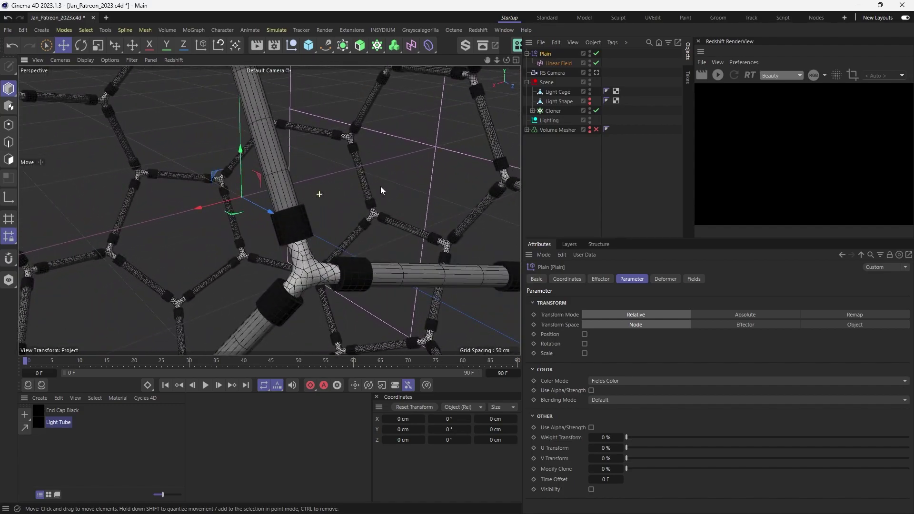
pyautogui.scroll(-8, 367, 187)
pyautogui.click(553, 63)
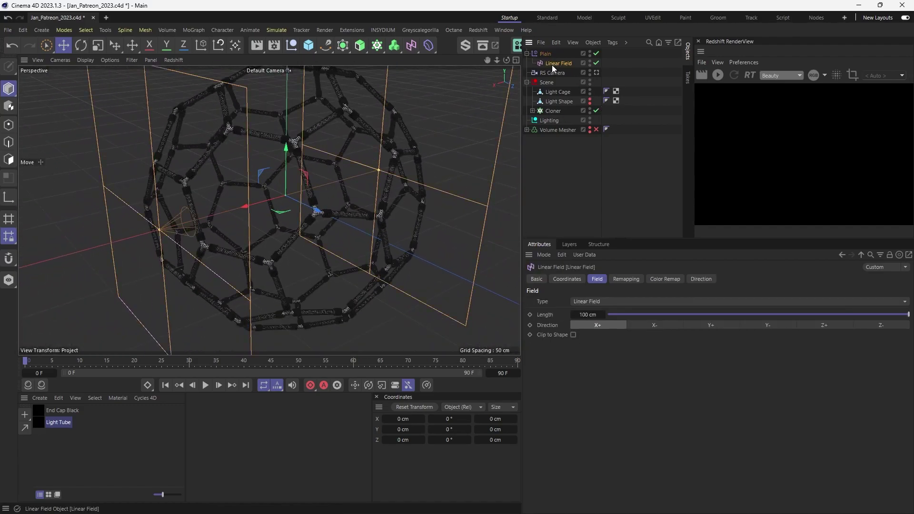
pyautogui.click(625, 278)
pyautogui.click(664, 279)
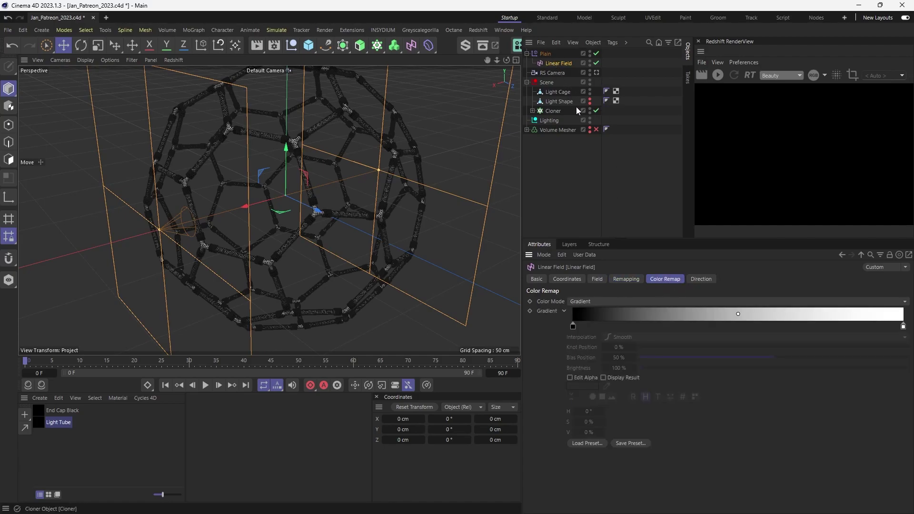
pyautogui.click(548, 111)
pyautogui.click(546, 53)
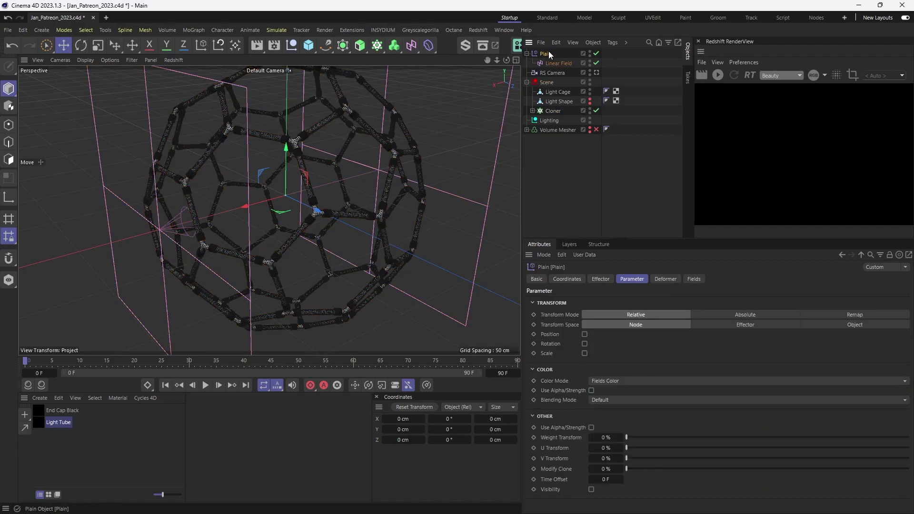
pyautogui.scroll(5, 316, 165)
pyautogui.keyDown('alt'); pyautogui.moveTo(352, 162); pyautogui.dragTo(257, 190, button='right'); pyautogui.keyUp('alt')
pyautogui.press('e')
pyautogui.moveTo(249, 206); pyautogui.dragTo(456, 136)
pyautogui.hotkey('ctrl', 'z')
# - Start the live Redshift render, enlarge the render view and frame the whole sphere in it
pyautogui.click(718, 75)
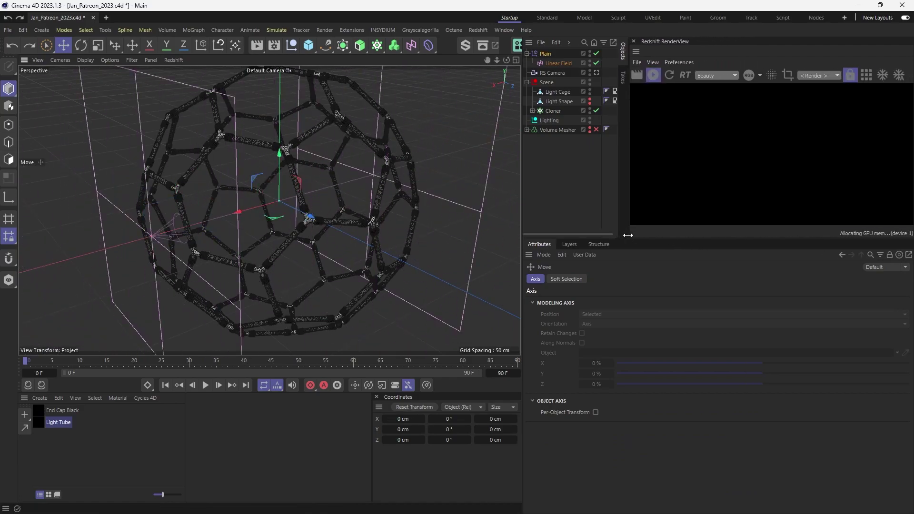
pyautogui.moveTo(690, 238); pyautogui.dragTo(690, 342)
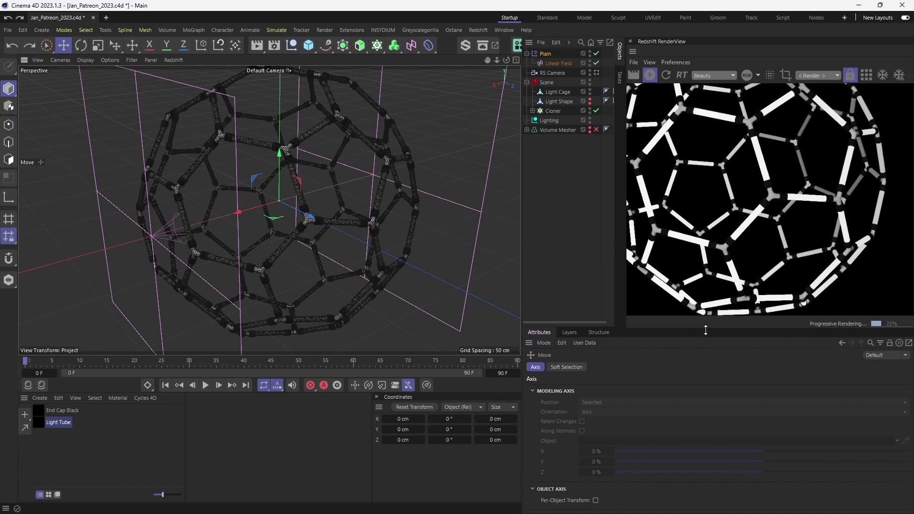
pyautogui.scroll(-5, 303, 216)
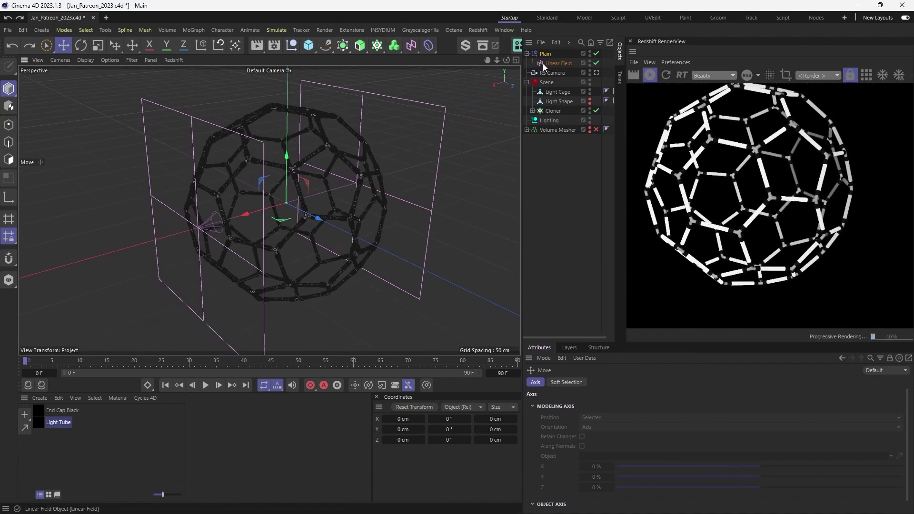
# - Slide the Linear Field along X to about 13 cm, inside the cage, and display the viewport in Gouraud shading without lines
pyautogui.click(552, 63)
pyautogui.moveTo(269, 209); pyautogui.dragTo(198, 219)
pyautogui.press('t')
pyautogui.press('n')
pyautogui.press('n')
pyautogui.press('a')
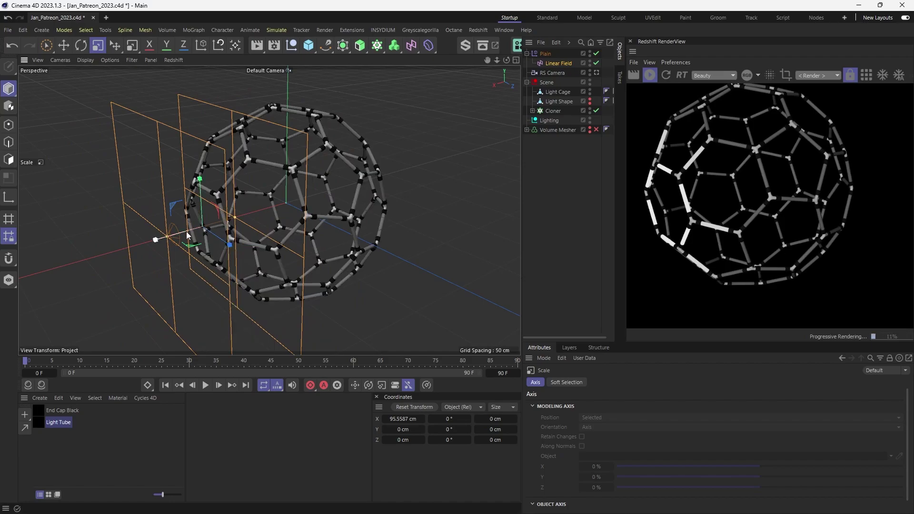
pyautogui.press('e')
pyautogui.moveTo(185, 236); pyautogui.dragTo(286, 188)
# - Enlarge the attributes area and review the Linear Field's remapping, field and color remap settings
pyautogui.click(553, 64)
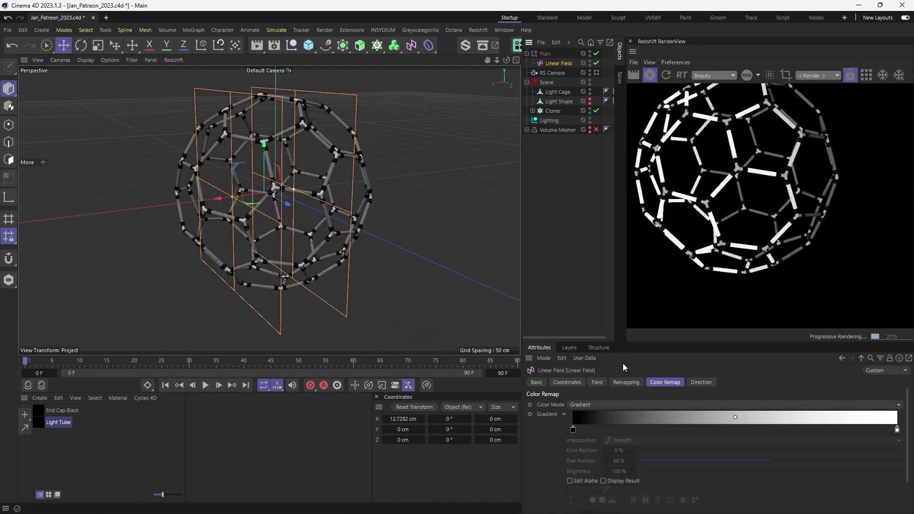
pyautogui.moveTo(636, 342); pyautogui.dragTo(639, 285)
pyautogui.click(622, 325)
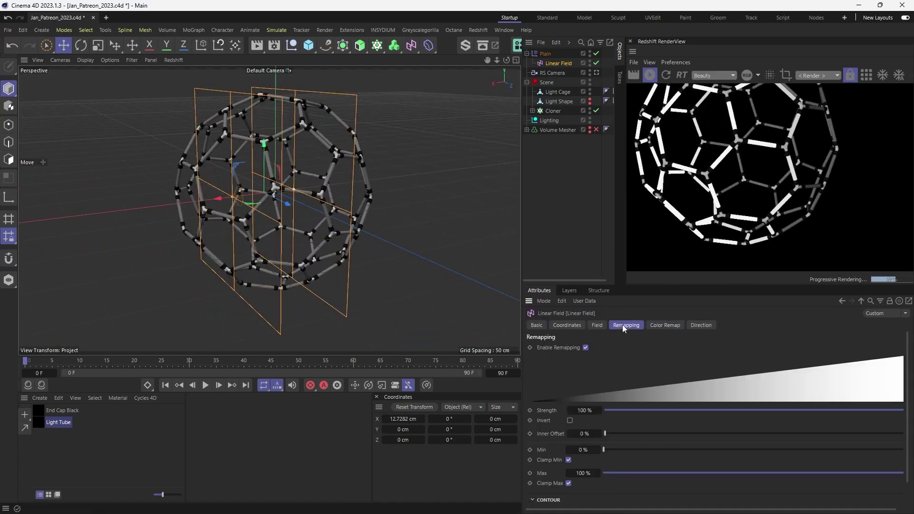
pyautogui.click(595, 326)
pyautogui.click(626, 325)
pyautogui.click(659, 327)
# - From the Plain effector's fields, load the blue-cyan-green-yellow-red gradient preset into the Linear Field's color remap
pyautogui.click(547, 55)
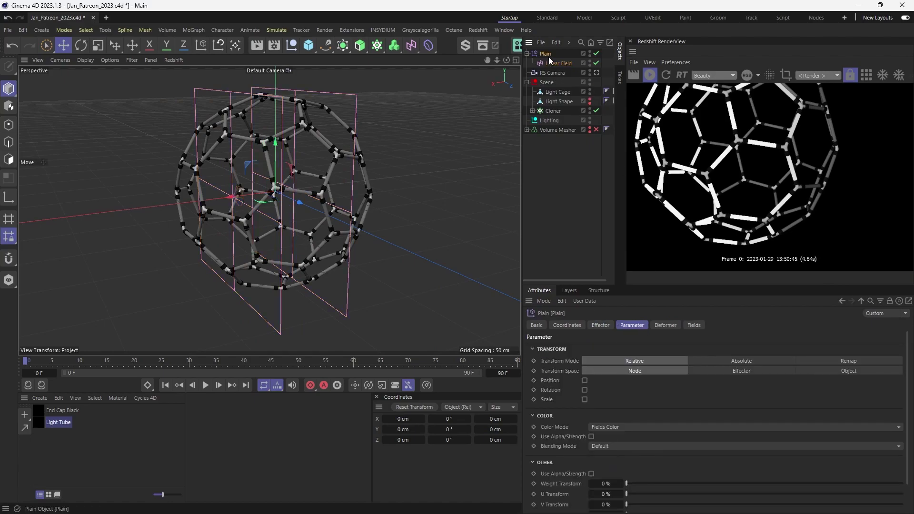
pyautogui.click(695, 325)
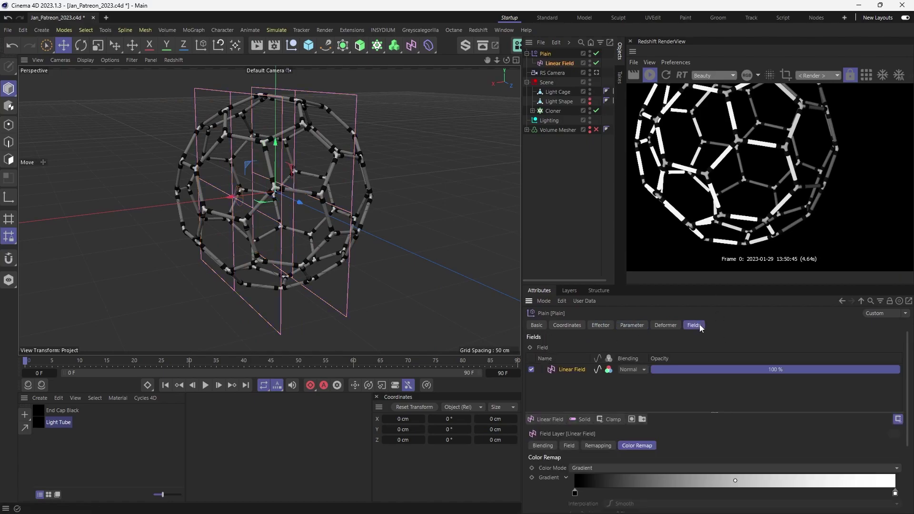
pyautogui.click(609, 370)
pyautogui.scroll(-3, 574, 405)
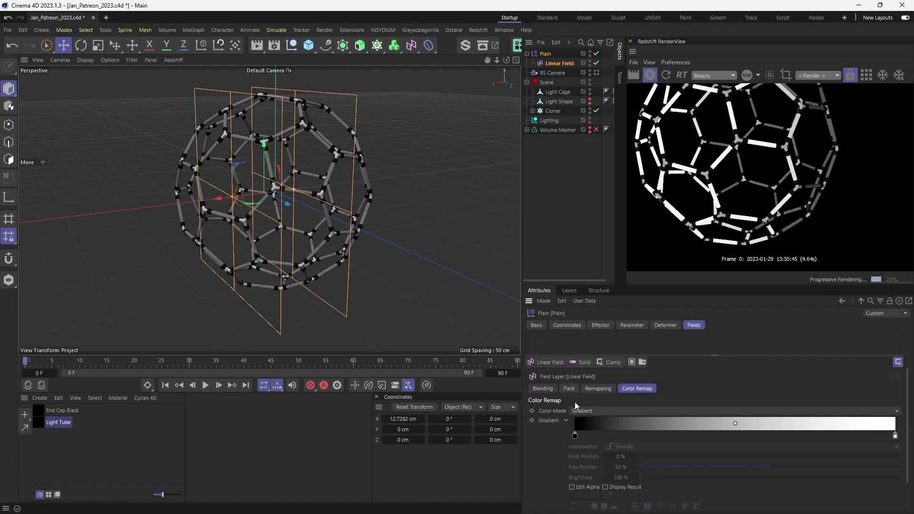
pyautogui.scroll(-2, 547, 439)
pyautogui.click(583, 506)
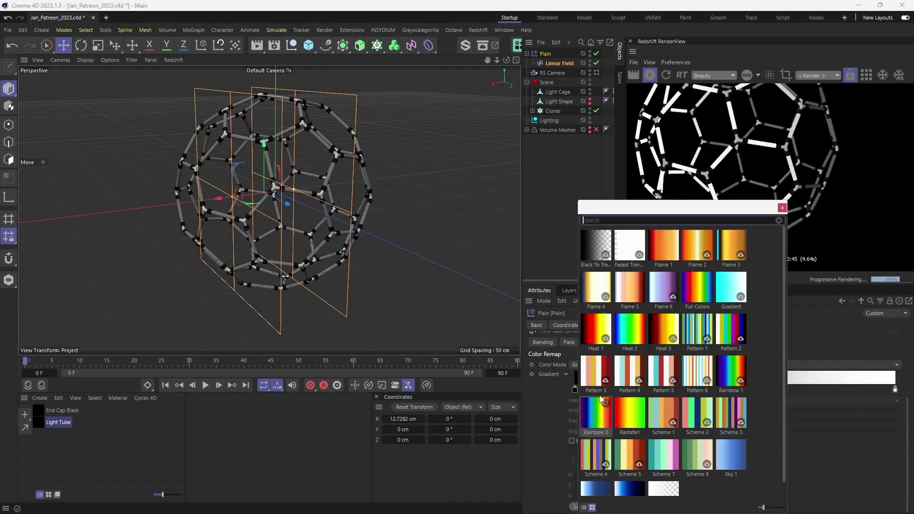
pyautogui.click(610, 350)
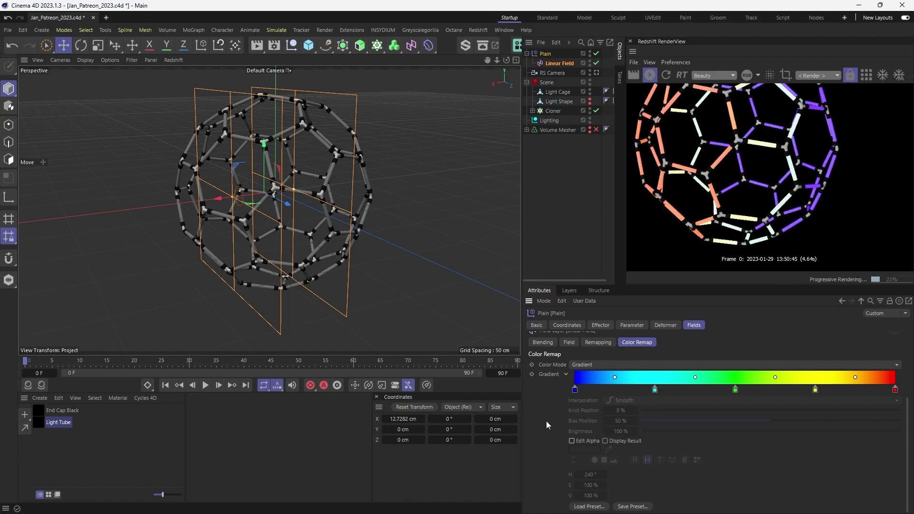
# - Inspect the colored tubes from several angles and switch the viewport to look through the RS Camera
pyautogui.keyDown('alt'); pyautogui.moveTo(278, 241); pyautogui.dragTo(241, 204); pyautogui.keyUp('alt')
pyautogui.keyDown('alt'); pyautogui.moveTo(242, 203); pyautogui.dragTo(294, 201, button='right'); pyautogui.keyUp('alt')
pyautogui.scroll(-8, 243, 212)
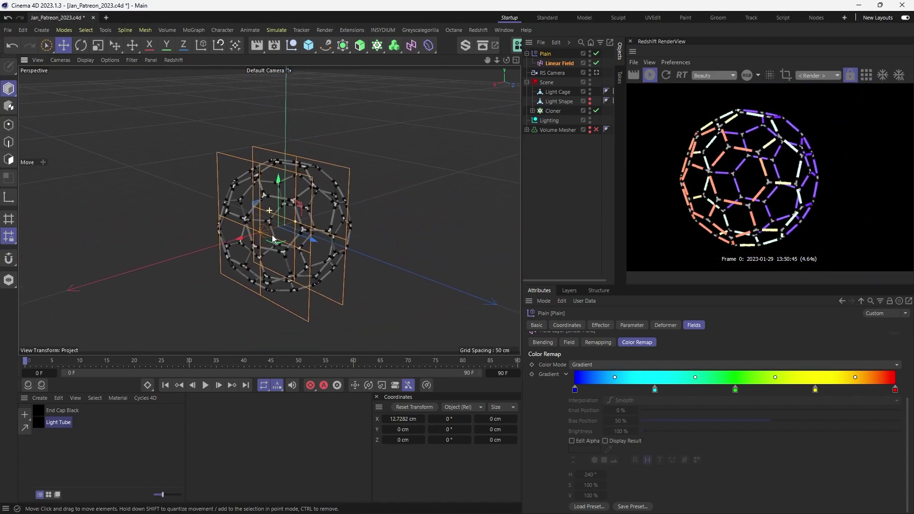
pyautogui.keyDown('alt'); pyautogui.moveTo(272, 238); pyautogui.dragTo(290, 224); pyautogui.keyUp('alt')
pyautogui.click(561, 65)
pyautogui.press('e')
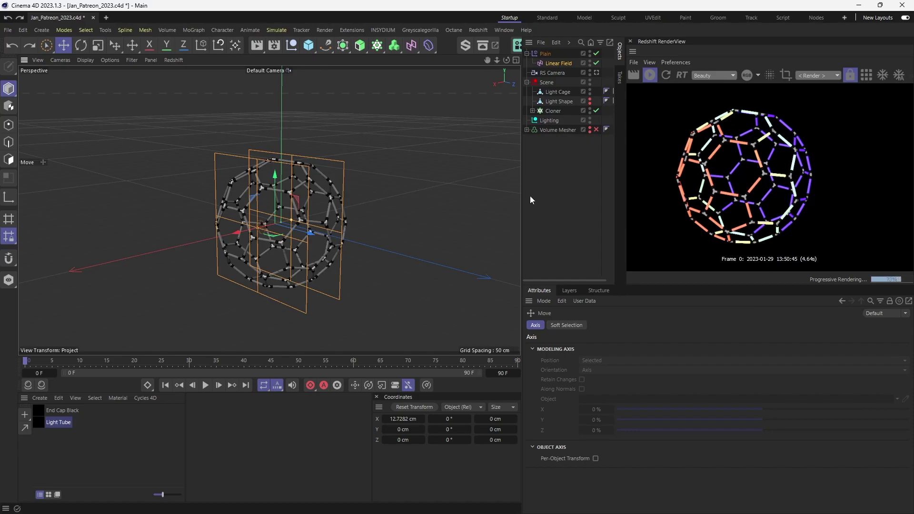
pyautogui.keyDown('alt'); pyautogui.moveTo(288, 217); pyautogui.dragTo(238, 209); pyautogui.keyUp('alt')
pyautogui.keyDown('alt'); pyautogui.moveTo(333, 235); pyautogui.dragTo(266, 204); pyautogui.keyUp('alt')
pyautogui.click(596, 72)
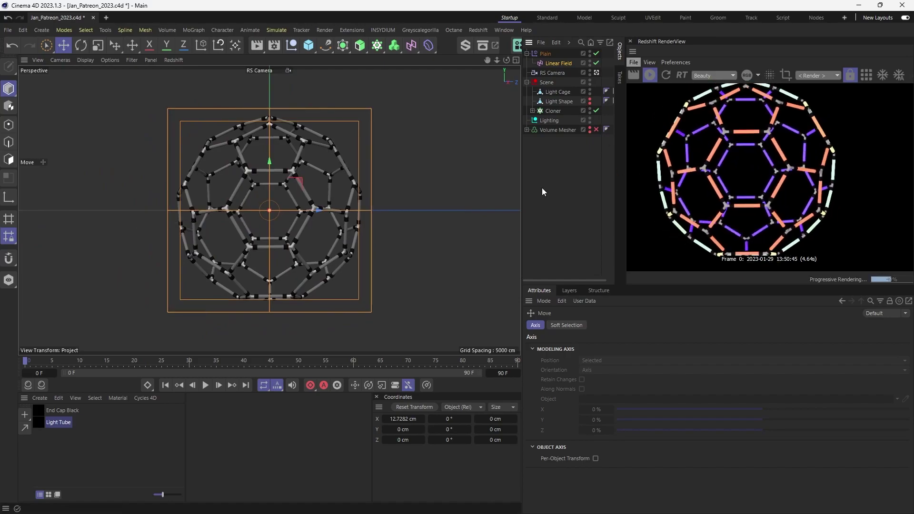
# - Apply the End Cap Black material to the Light Cage object and restore the camera view
pyautogui.click(78, 461)
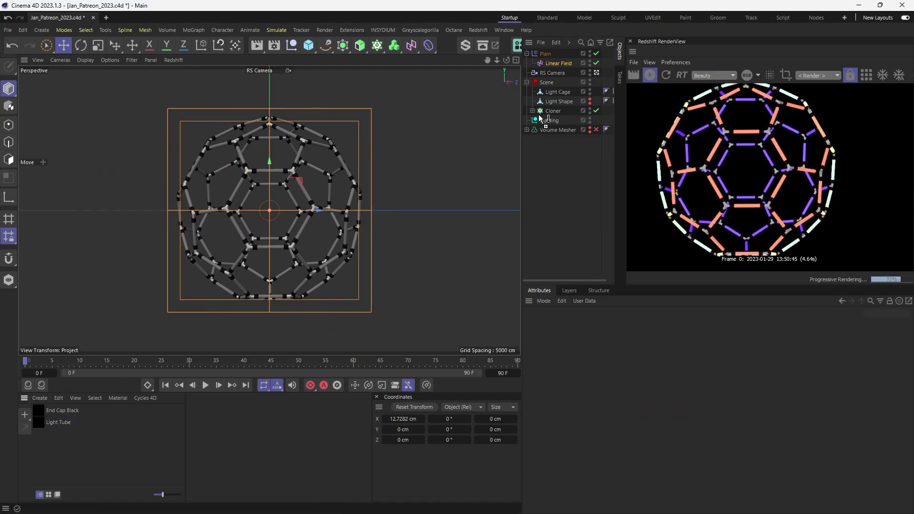
pyautogui.moveTo(542, 116); pyautogui.dragTo(556, 92)
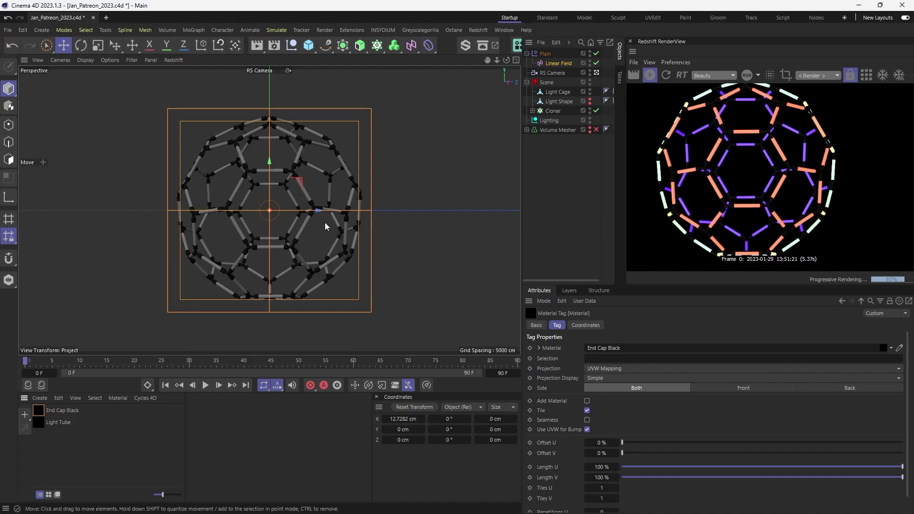
pyautogui.keyDown('alt'); pyautogui.moveTo(310, 219); pyautogui.dragTo(321, 219); pyautogui.keyUp('alt')
pyautogui.hotkey('ctrl', 'shift', 'z')
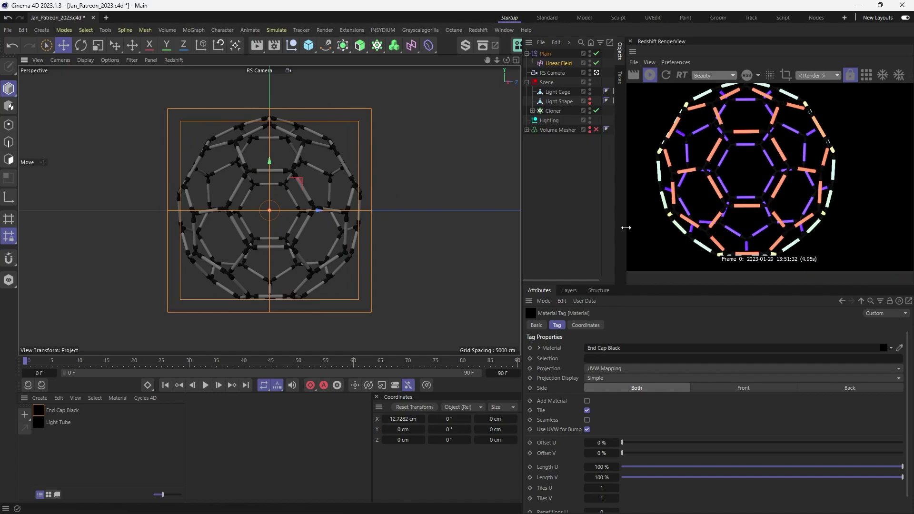
# - Duplicate the Cloner within the Scene group and rename the original Emission Tubes
pyautogui.moveTo(627, 234); pyautogui.dragTo(602, 232)
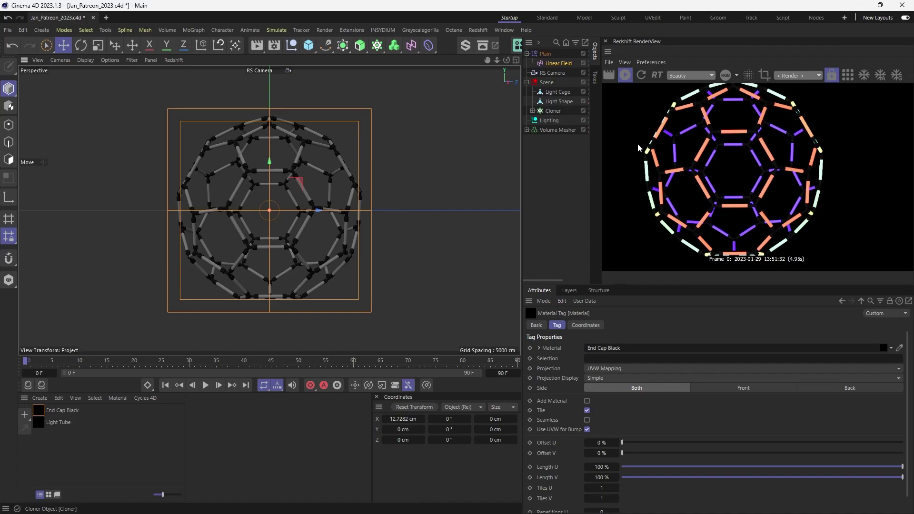
pyautogui.moveTo(600, 149); pyautogui.dragTo(637, 149)
pyautogui.click(610, 150)
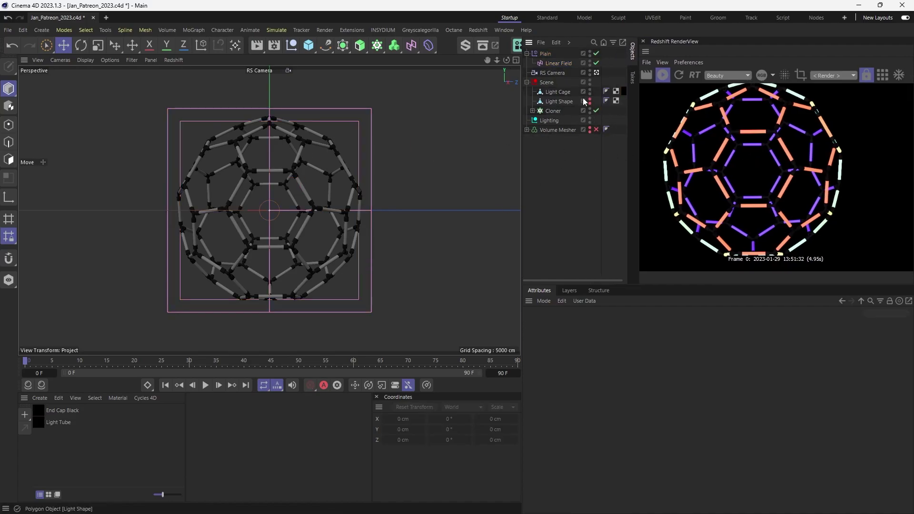
pyautogui.click(551, 111)
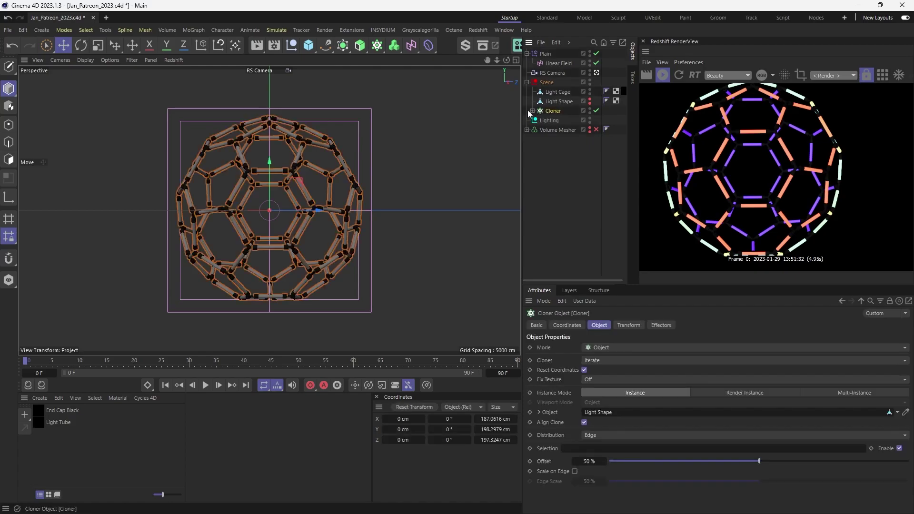
pyautogui.keyDown('ctrl'); pyautogui.moveTo(553, 116); pyautogui.dragTo(553, 116); pyautogui.keyUp('ctrl')
pyautogui.doubleClick(554, 111)
pyautogui.write('E')
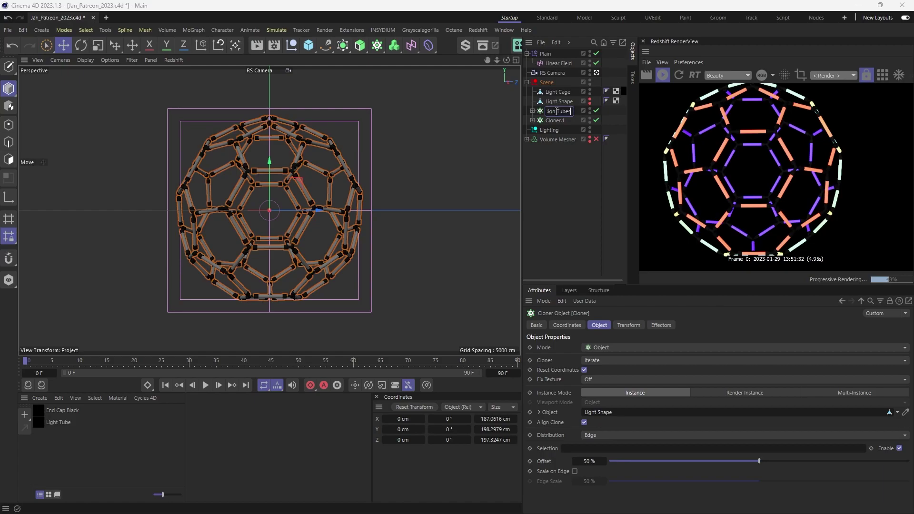
pyautogui.write('mission Tubes')
pyautogui.press('Return')
# - Rename the duplicated cloner RS Light Tubes and delete the Fluorcent Light null inside it
pyautogui.doubleClick(557, 120)
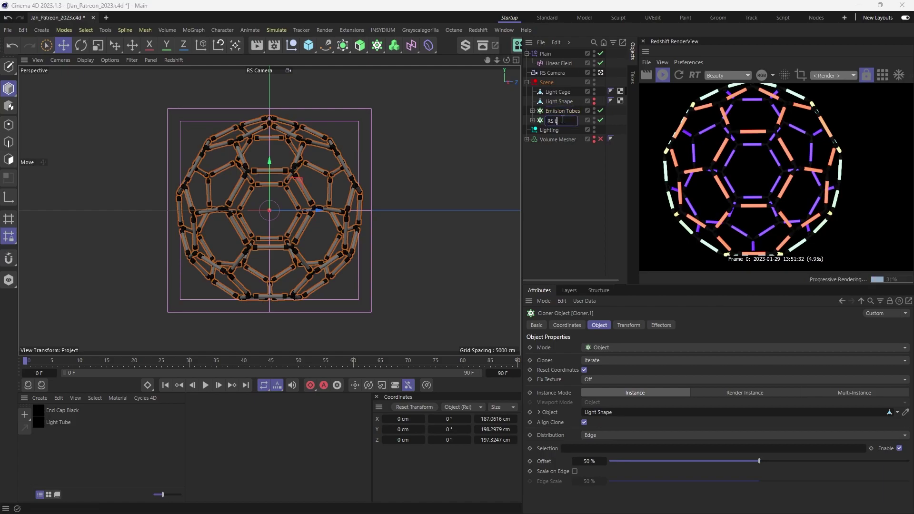
pyautogui.write('RS Light Tubes')
pyautogui.press('Return')
pyautogui.click(532, 121)
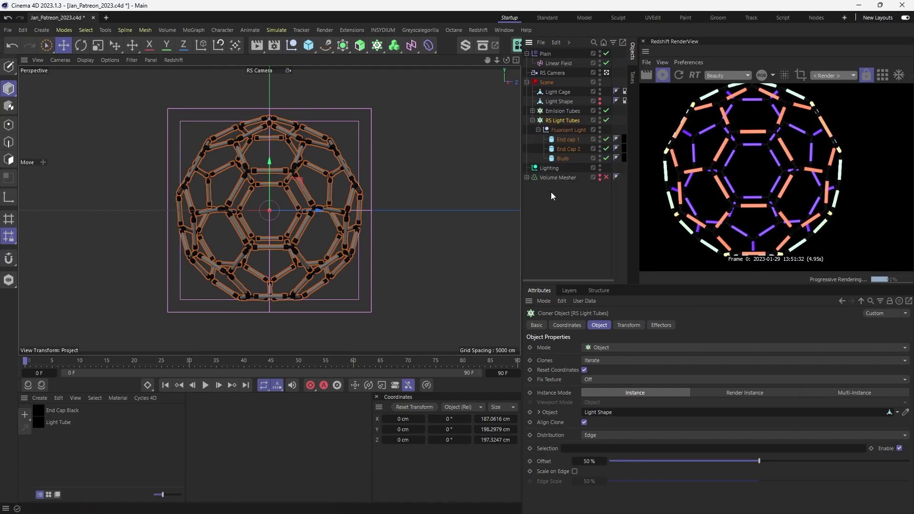
pyautogui.click(552, 196)
pyautogui.click(555, 131)
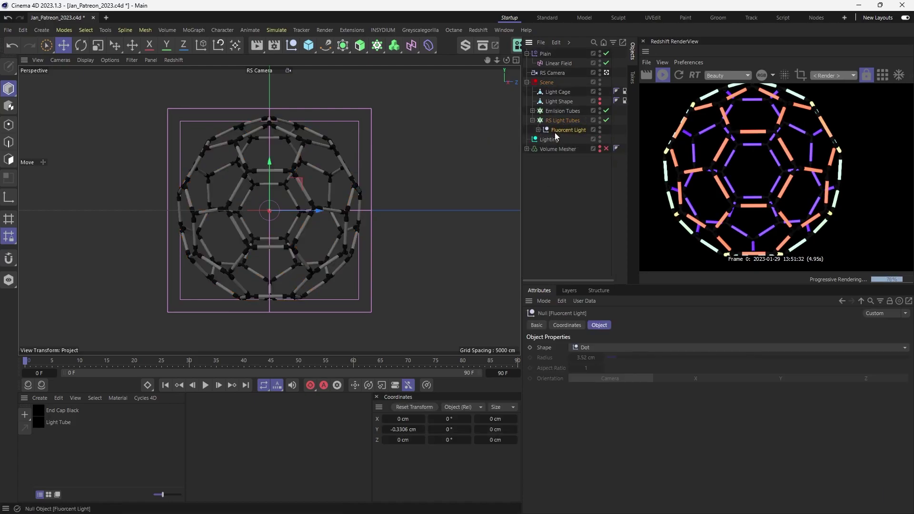
pyautogui.press('Delete')
# - Add a Redshift Area Light, make it a child of the RS Light Tubes cloner and stop the live render
pyautogui.click(485, 30)
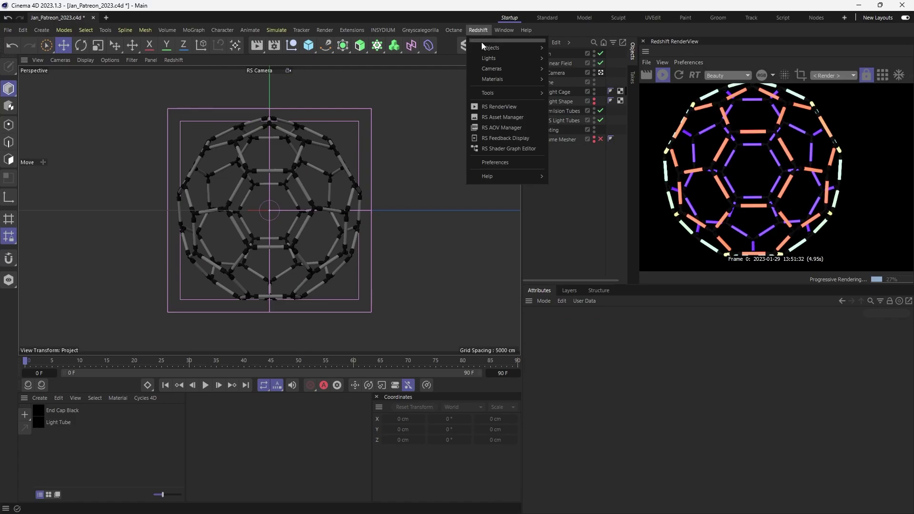
pyautogui.moveTo(484, 58)
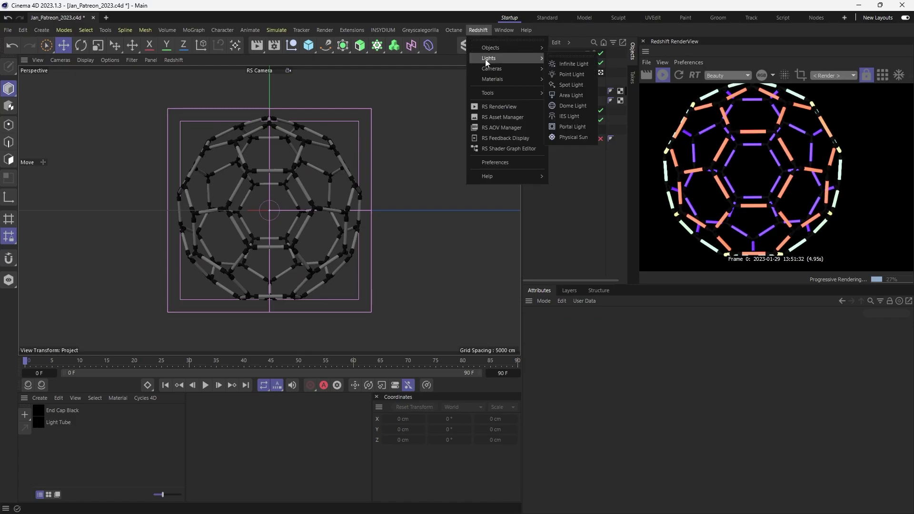
pyautogui.click(570, 94)
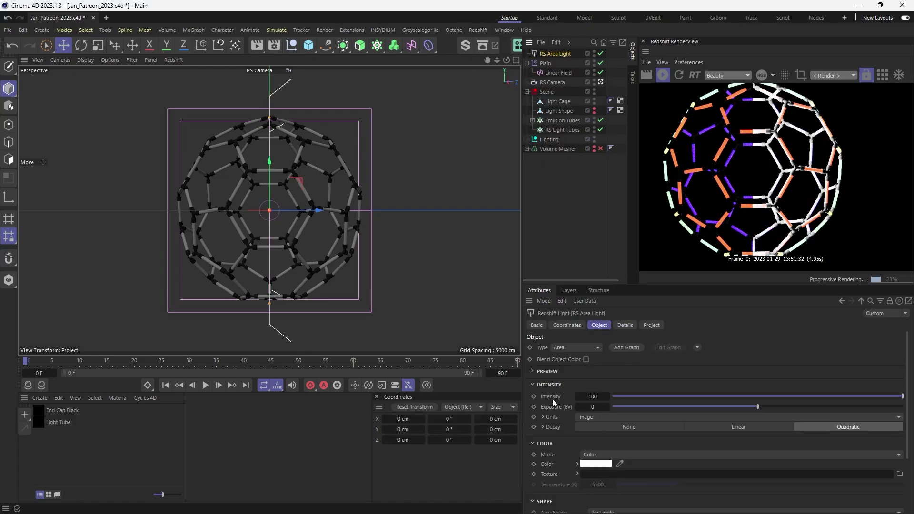
pyautogui.moveTo(552, 54); pyautogui.dragTo(557, 132)
pyautogui.click(661, 81)
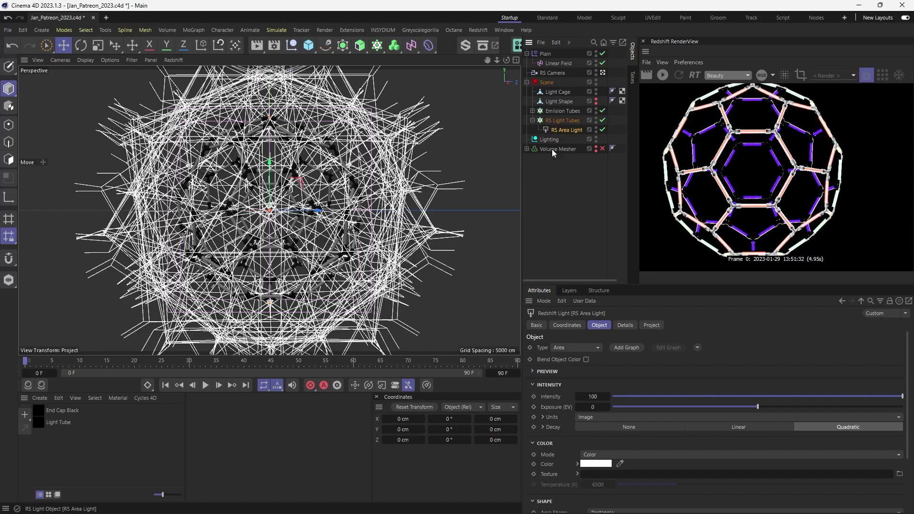
# - Set the RS Area Light's area shape to Cylinder
pyautogui.scroll(-3, 554, 433)
pyautogui.click(613, 457)
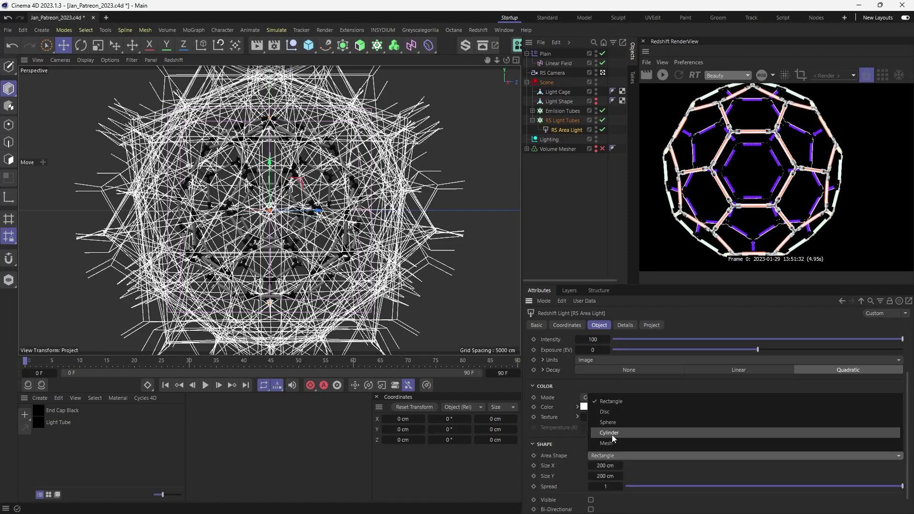
pyautogui.click(616, 432)
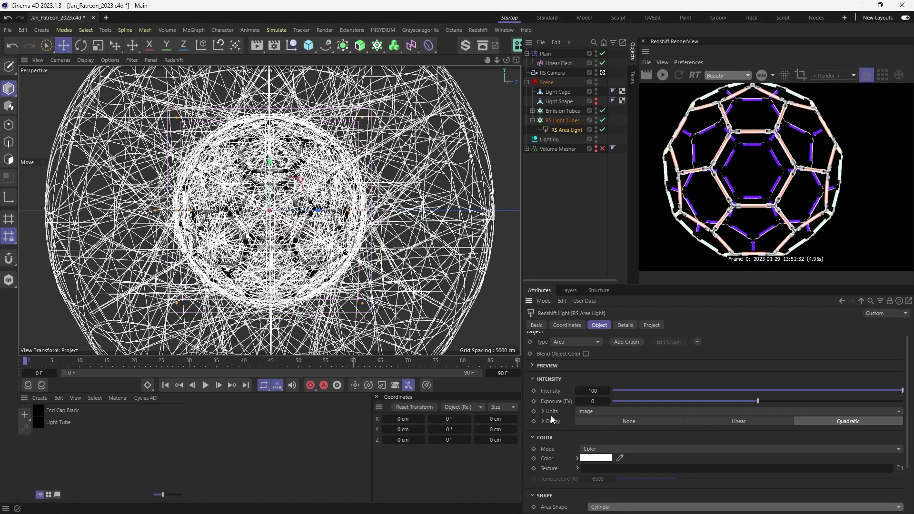
# - Set the cylinder light's Size X and Size Y to 5 cm and Size Z to 20 cm
pyautogui.click(607, 457)
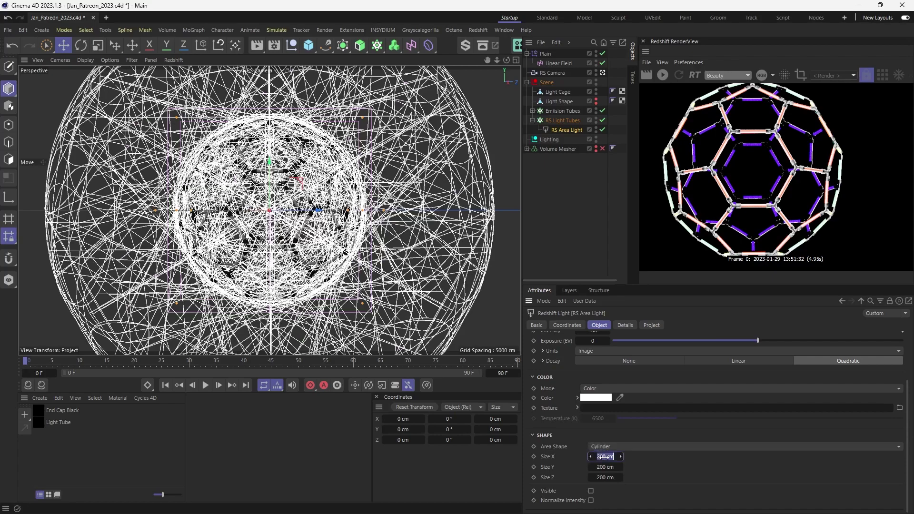
pyautogui.write('5')
pyautogui.press('Tab')
pyautogui.write('5')
pyautogui.press('Tab')
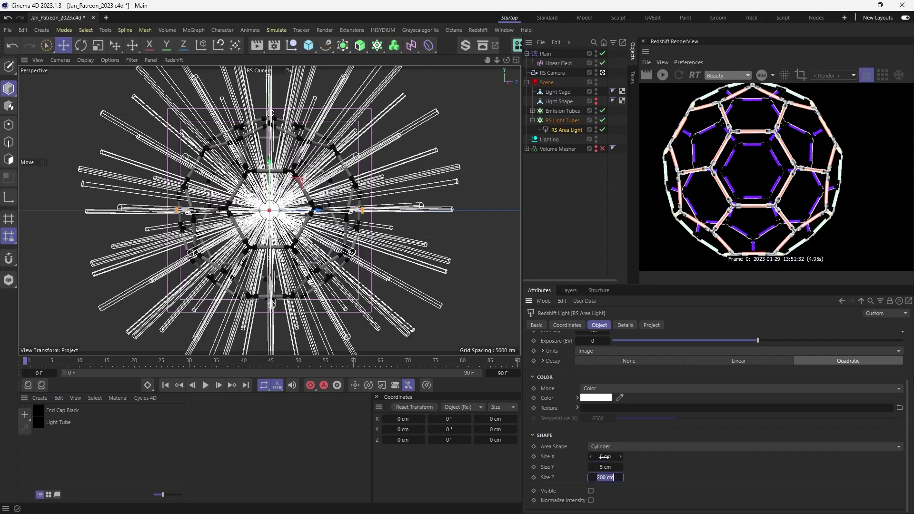
pyautogui.write('20')
pyautogui.press('Return')
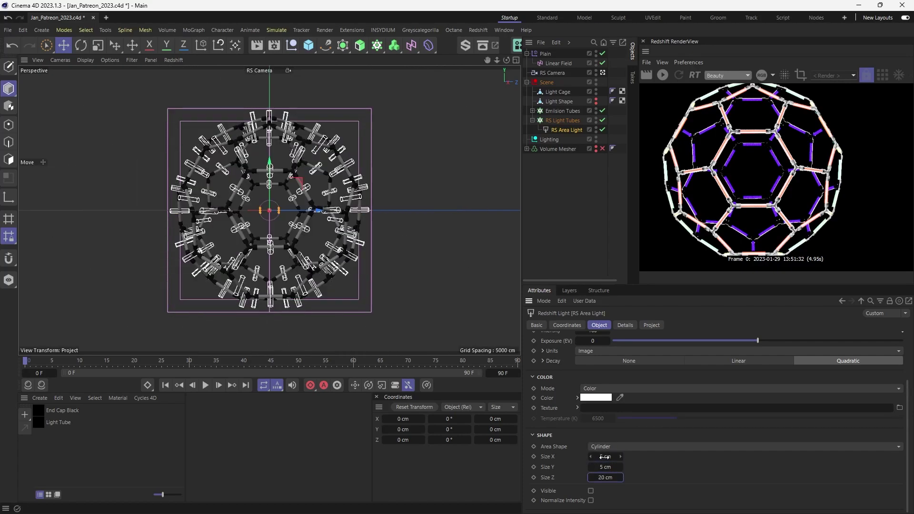
# - Copy the Bulb cylinder's radius of 1.6448 cm into the RS Area Light's Size X and Size Y
pyautogui.scroll(5, 313, 199)
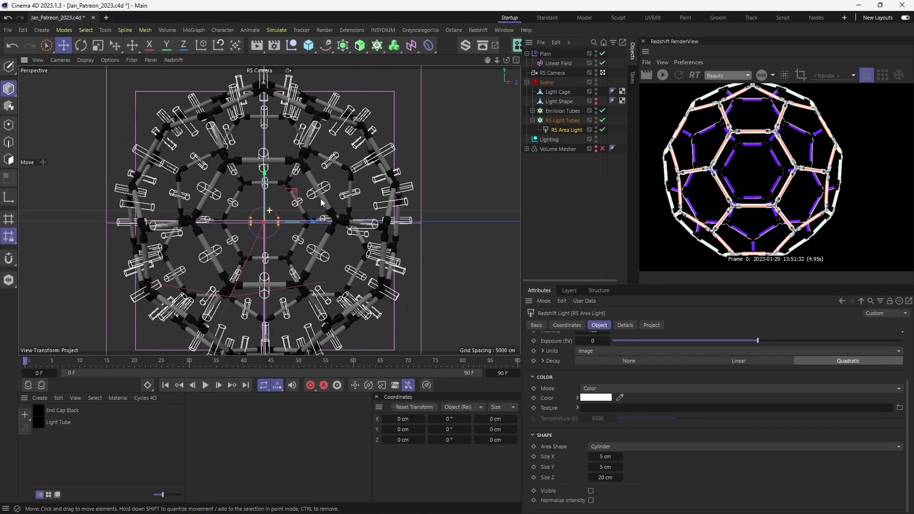
pyautogui.click(532, 110)
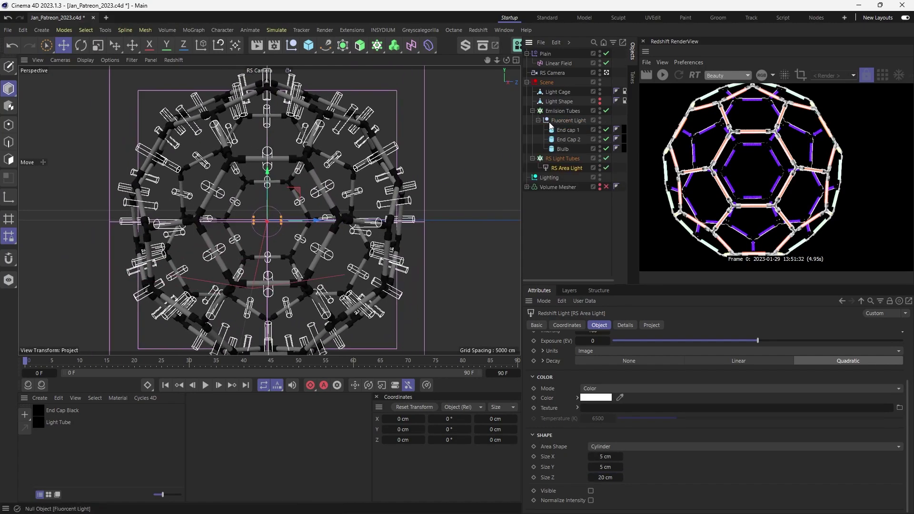
pyautogui.click(562, 148)
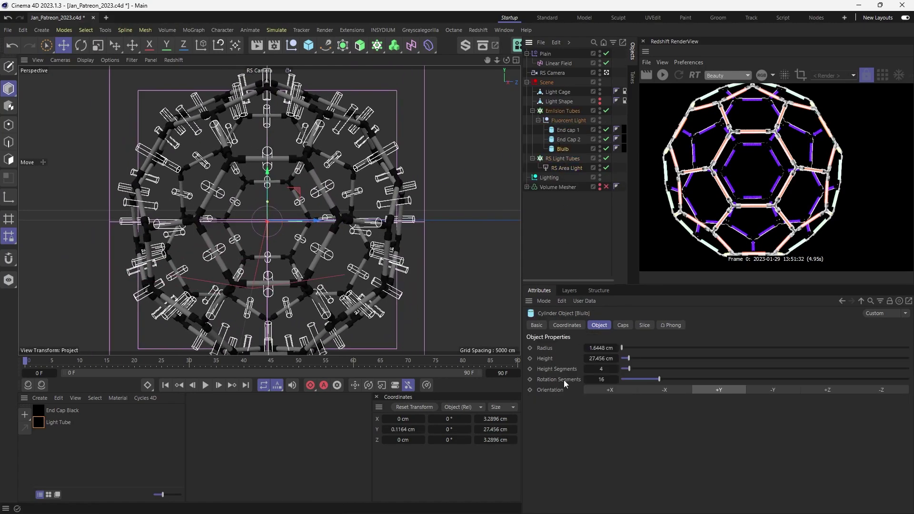
pyautogui.click(594, 348)
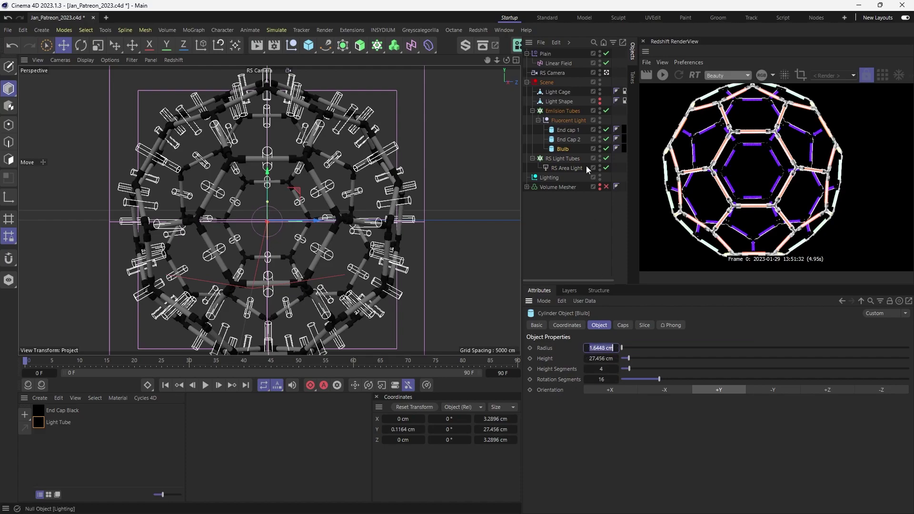
pyautogui.click(560, 169)
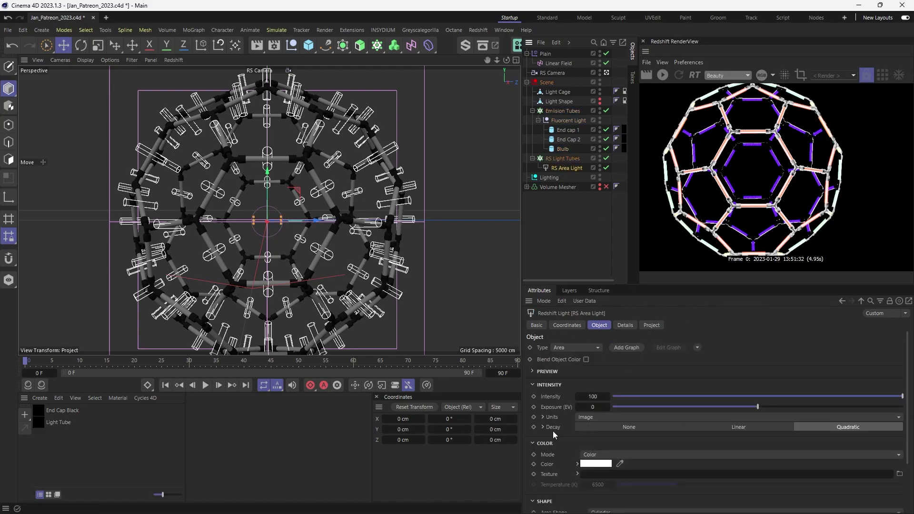
pyautogui.scroll(-3, 555, 434)
pyautogui.press('Tab')
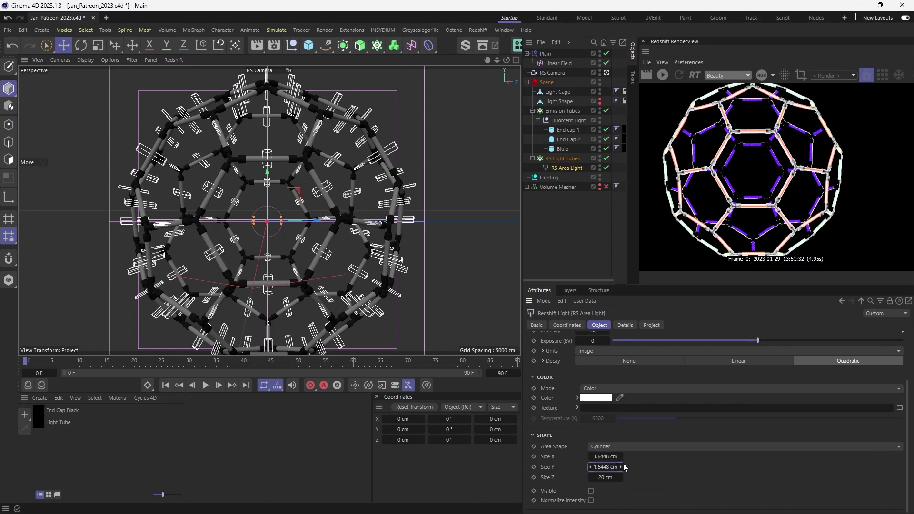
# - Copy the Bulb cylinder's height of 27.456 cm into the RS Area Light's Size Z
pyautogui.click(563, 149)
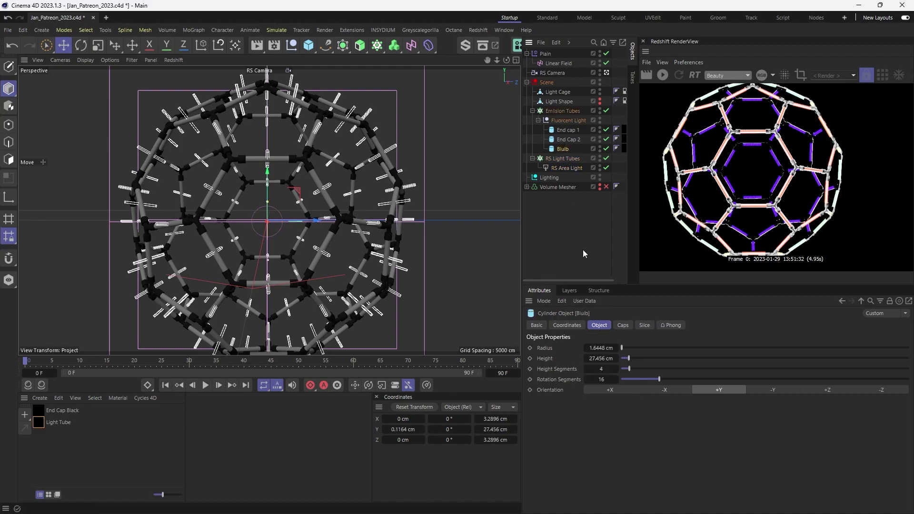
pyautogui.click(603, 358)
pyautogui.hotkey('ctrl', 'c')
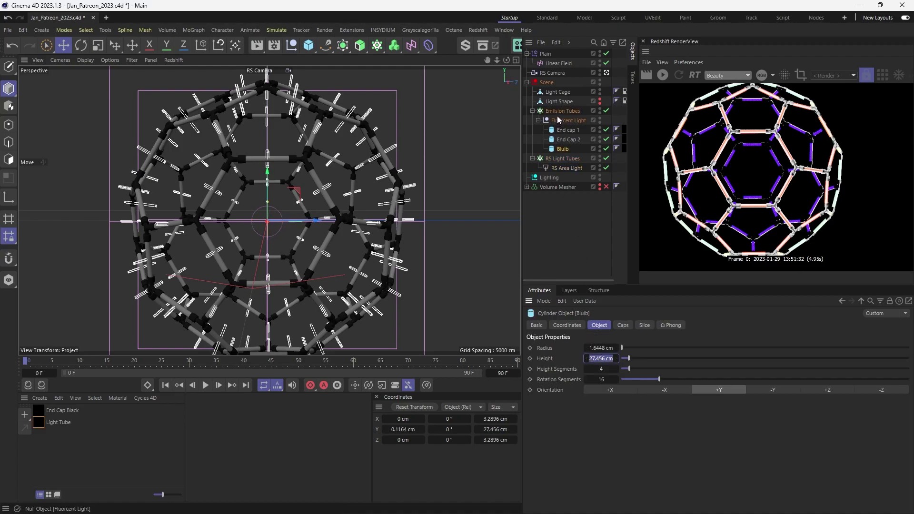
pyautogui.click(566, 168)
pyautogui.scroll(-3, 571, 438)
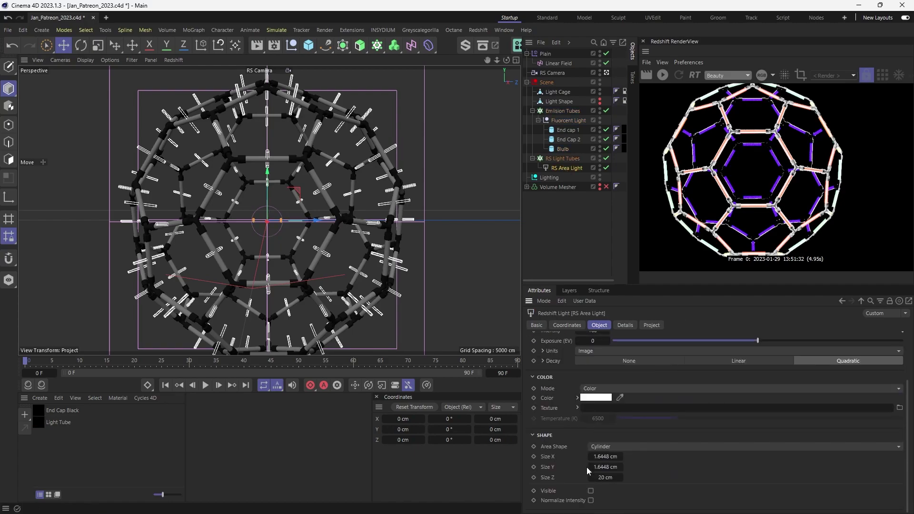
pyautogui.click(604, 478)
pyautogui.hotkey('ctrl', 'v')
pyautogui.press('Return')
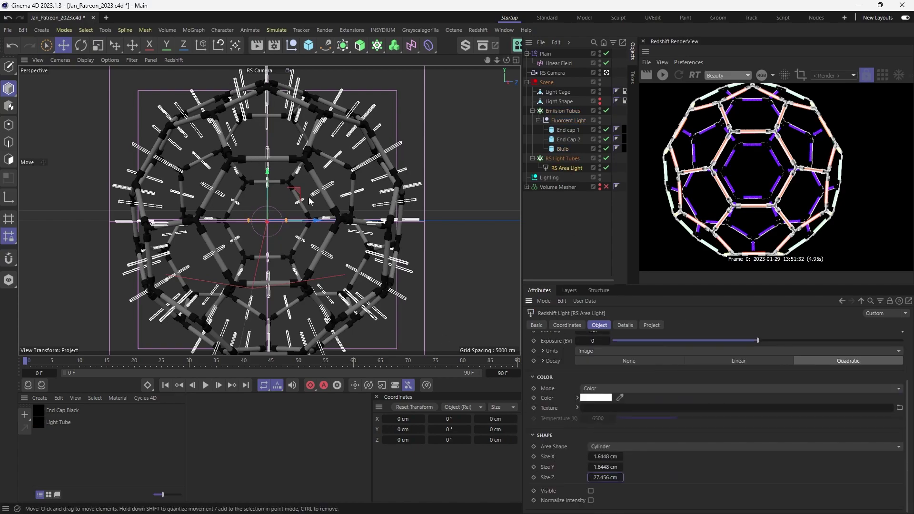
# - Set the RS Light Tubes cloner's R.P transform to 90° so the area lights align with the tubes
pyautogui.click(555, 159)
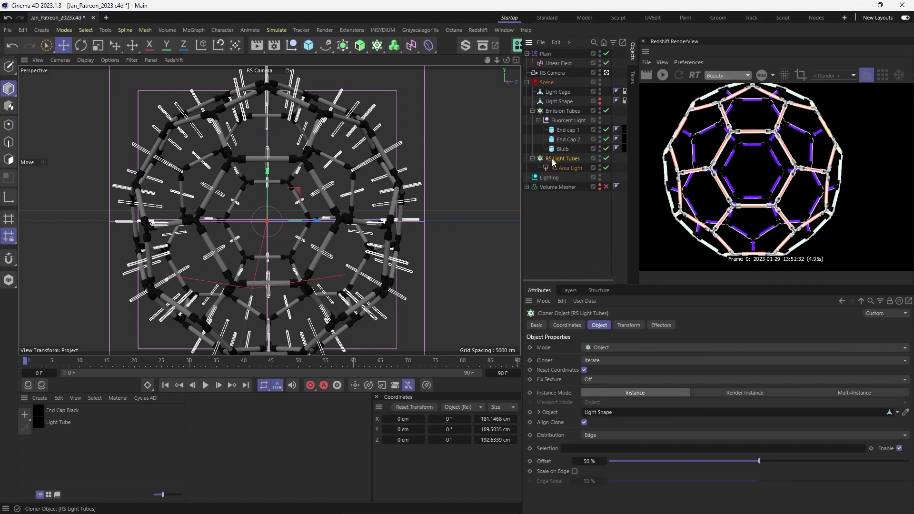
pyautogui.click(624, 326)
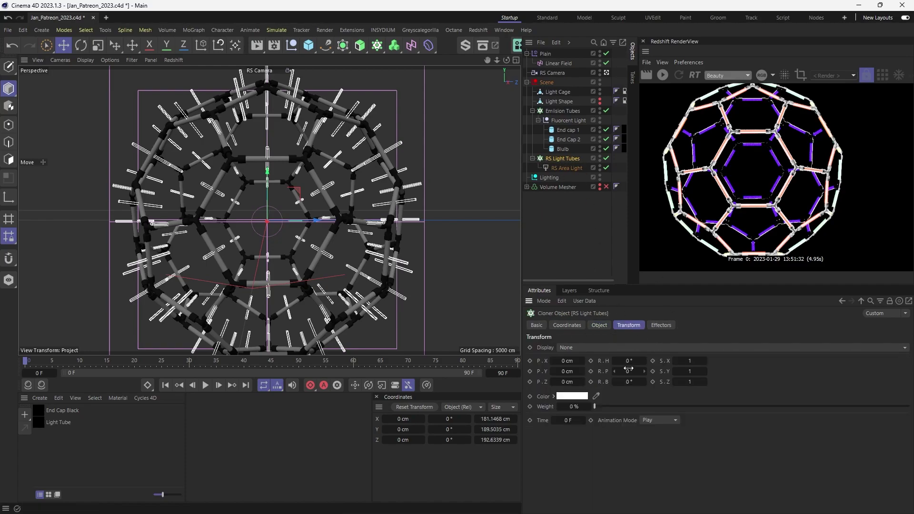
pyautogui.moveTo(628, 372); pyautogui.dragTo(640, 372)
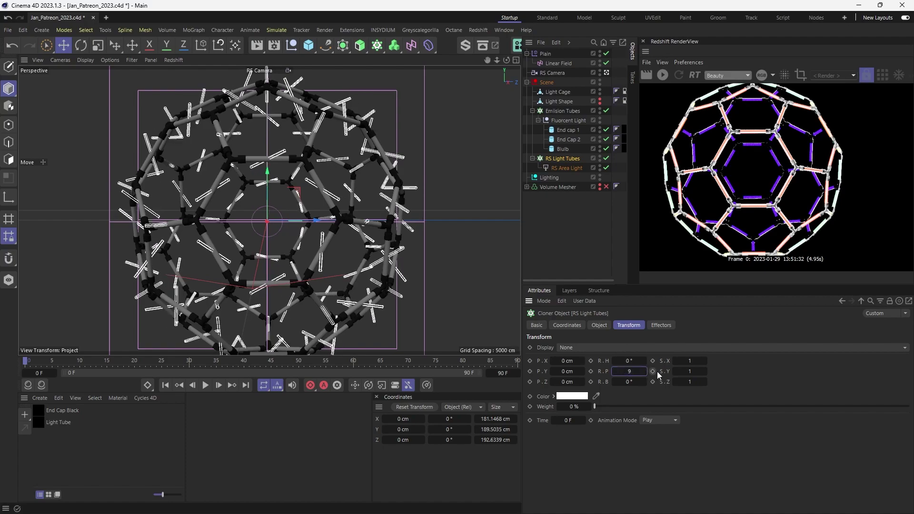
pyautogui.press('Return')
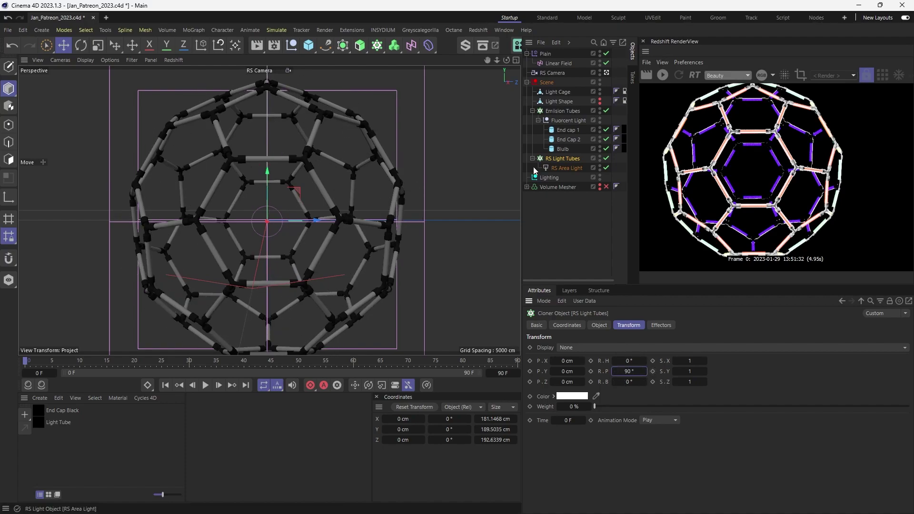
# - Set the RS Area Light's Size X and Size Y to 3 cm and Size Z to 28 cm
pyautogui.scroll(3, 333, 193)
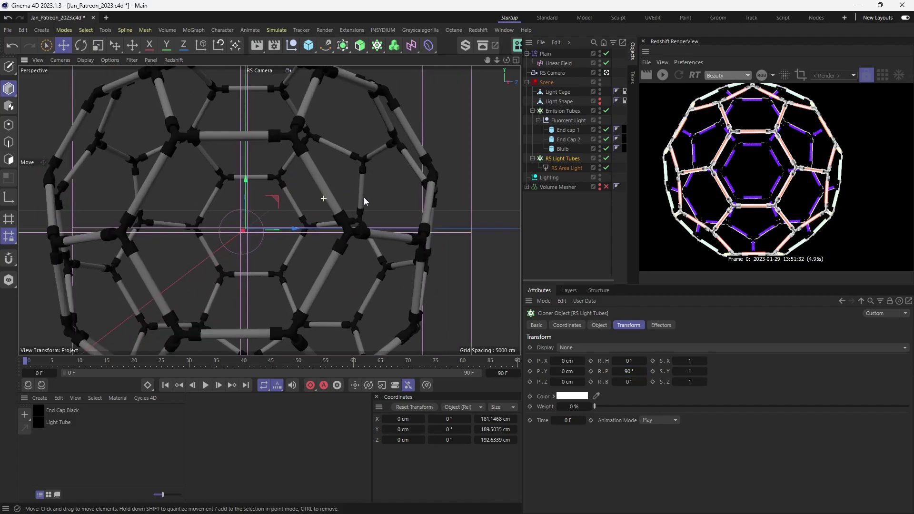
pyautogui.click(567, 168)
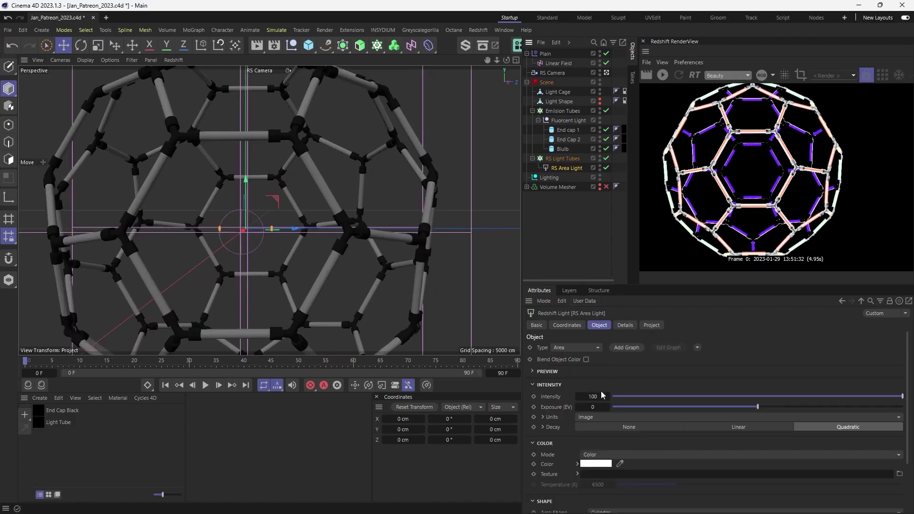
pyautogui.scroll(-3, 604, 452)
pyautogui.click(602, 456)
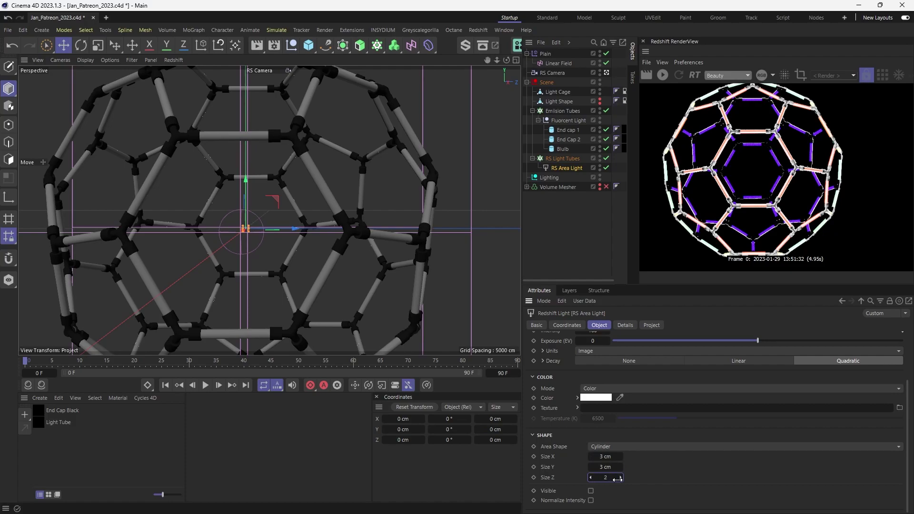
# - Increase the RS Area Light's Size X and Size Y to 3.5 cm so the lights enclose the bulbs
pyautogui.click(613, 458)
pyautogui.write('3.5')
pyautogui.press('Return')
pyautogui.click(605, 467)
pyautogui.write('3.3')
pyautogui.press('Return')
pyautogui.click(611, 457)
pyautogui.press('Tab')
pyautogui.write('3.5')
pyautogui.press('Return')
# - Start the live Redshift render and orbit around the whole light sphere
pyautogui.keyDown('alt'); pyautogui.moveTo(317, 182); pyautogui.dragTo(293, 183); pyautogui.keyUp('alt')
pyautogui.scroll(-10, 294, 186)
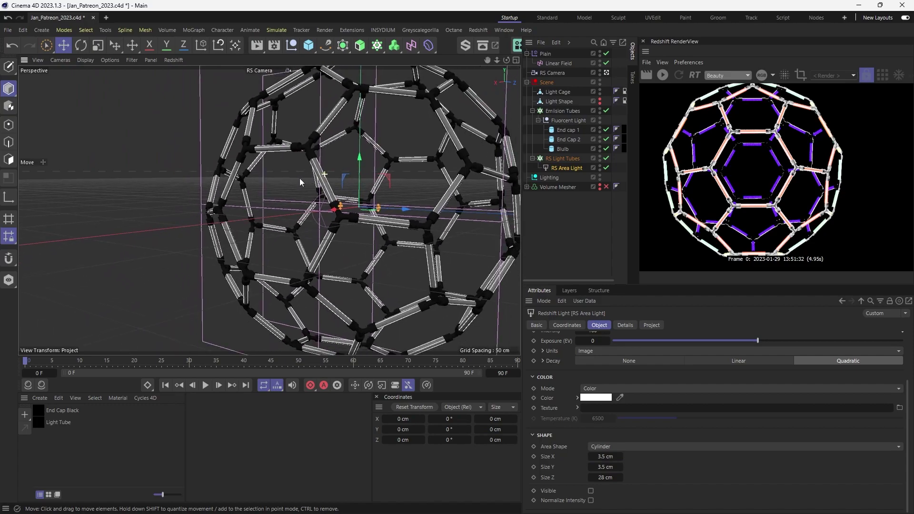
pyautogui.click(662, 75)
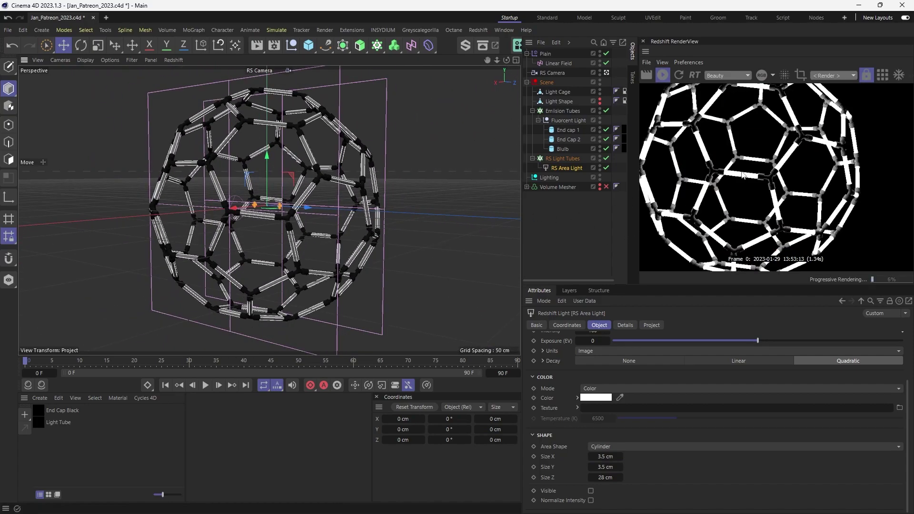
pyautogui.scroll(-5, 305, 178)
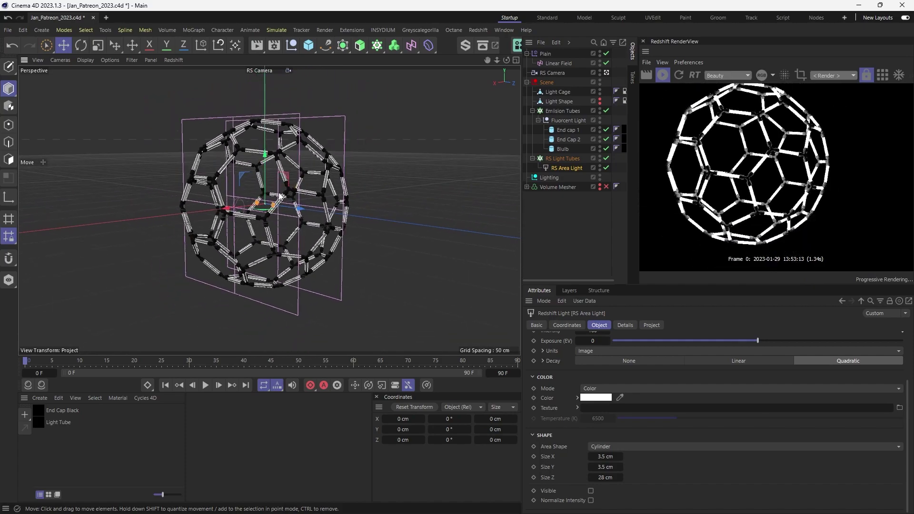
pyautogui.scroll(3, 550, 364)
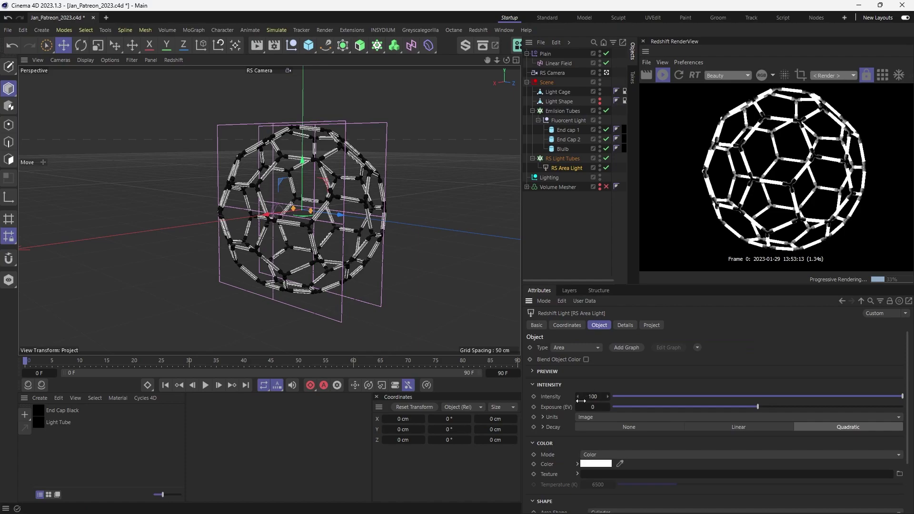
# - Enable Blend Object Color on the RS Area Light and inspect the sphere from another angle
pyautogui.click(585, 360)
pyautogui.scroll(3, 794, 138)
pyautogui.moveTo(851, 163); pyautogui.dragTo(814, 169, button='middle')
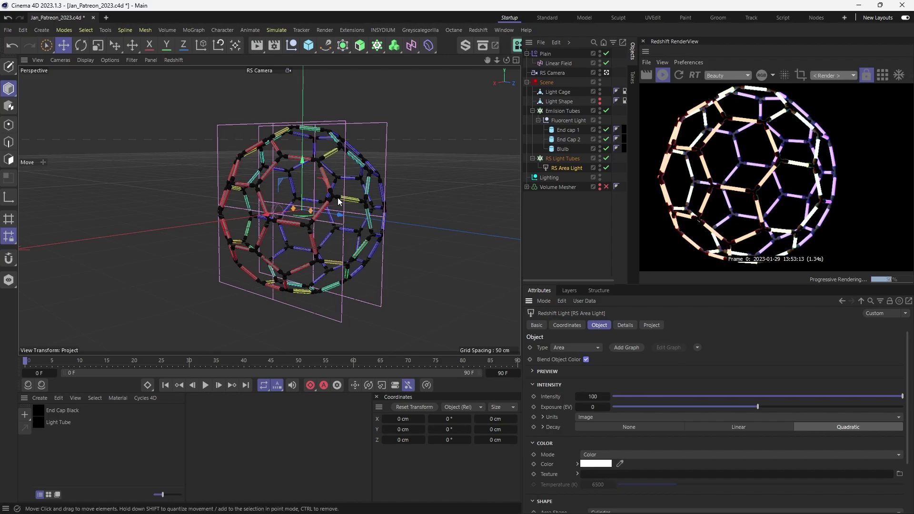
pyautogui.keyDown('alt'); pyautogui.moveTo(339, 203); pyautogui.dragTo(428, 176); pyautogui.keyUp('alt')
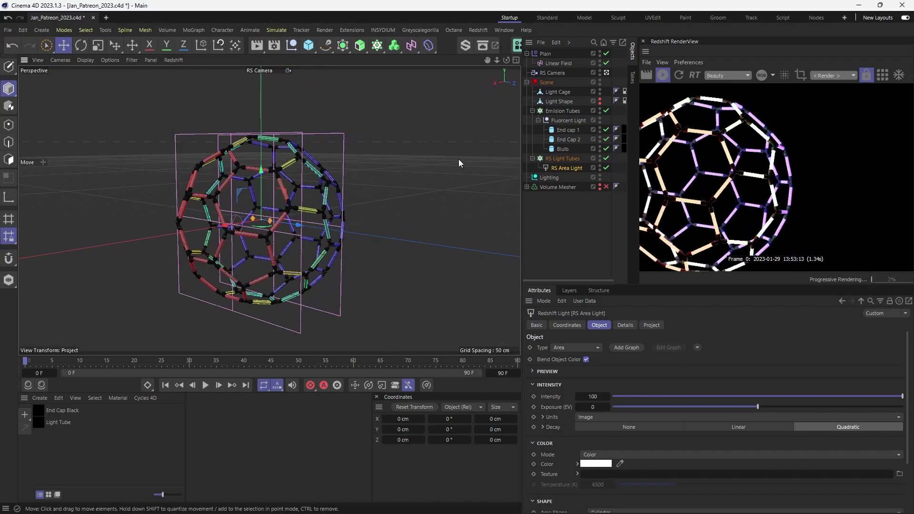
pyautogui.keyDown('alt'); pyautogui.moveTo(278, 202); pyautogui.dragTo(290, 202); pyautogui.keyUp('alt')
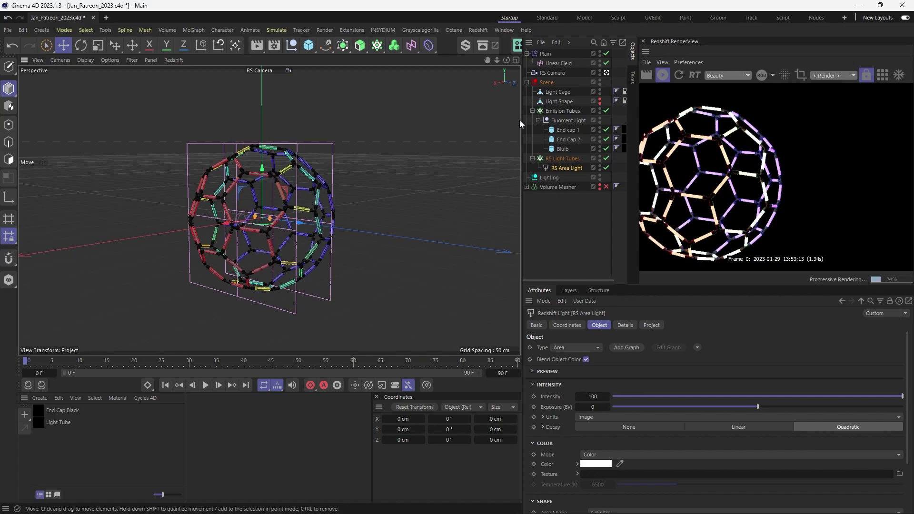
# - Enlarge the Redshift RenderView in width and height by shrinking the neighbouring panels
pyautogui.moveTo(520, 122); pyautogui.dragTo(339, 123)
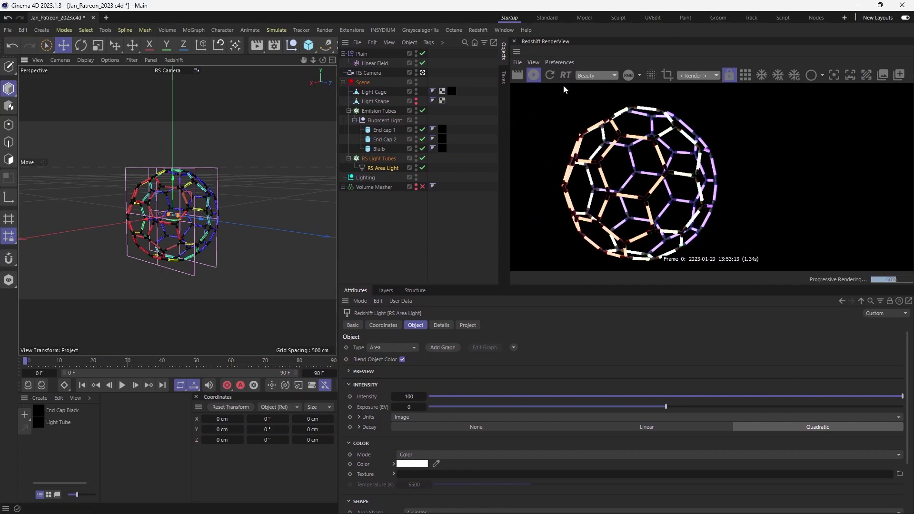
pyautogui.moveTo(509, 101); pyautogui.dragTo(481, 120)
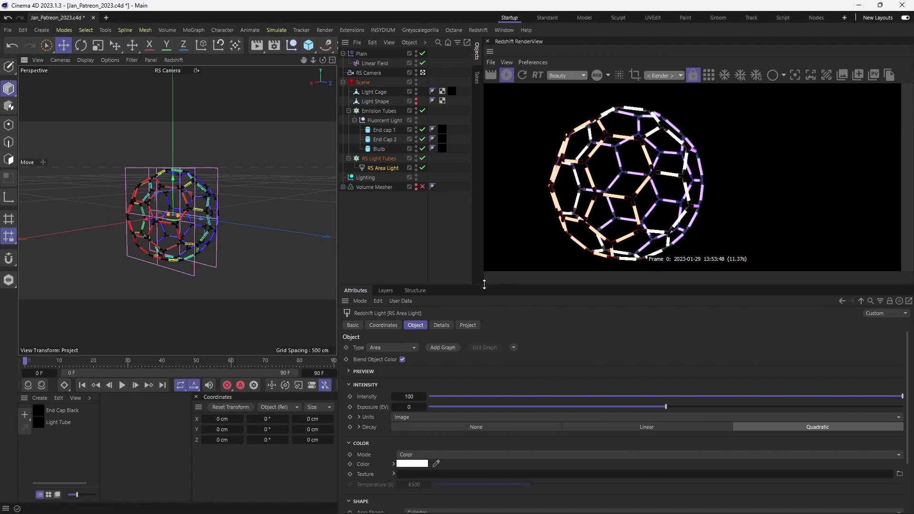
pyautogui.moveTo(484, 283); pyautogui.dragTo(404, 300)
# - Turn on Bloom in the RenderView's post effects and lower the Bloom Intensity to about 0.305
pyautogui.click(910, 79)
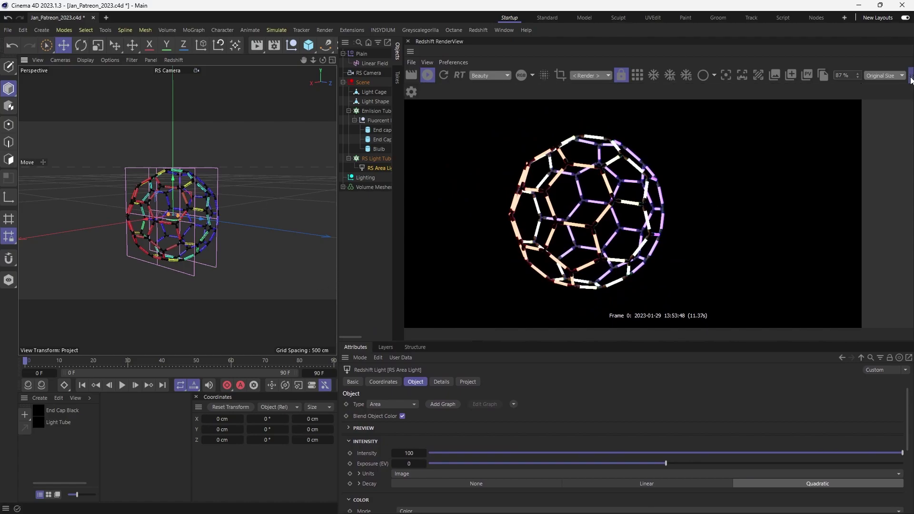
pyautogui.click(412, 93)
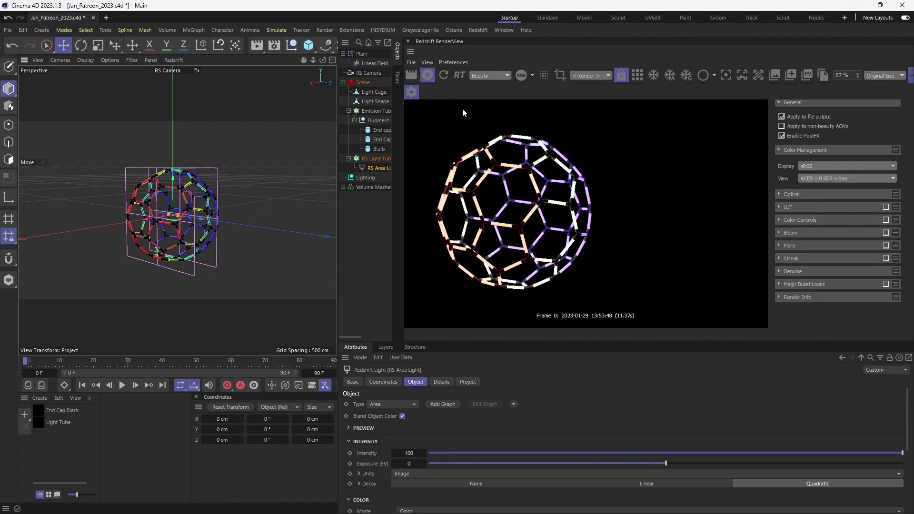
pyautogui.click(884, 232)
pyautogui.click(780, 232)
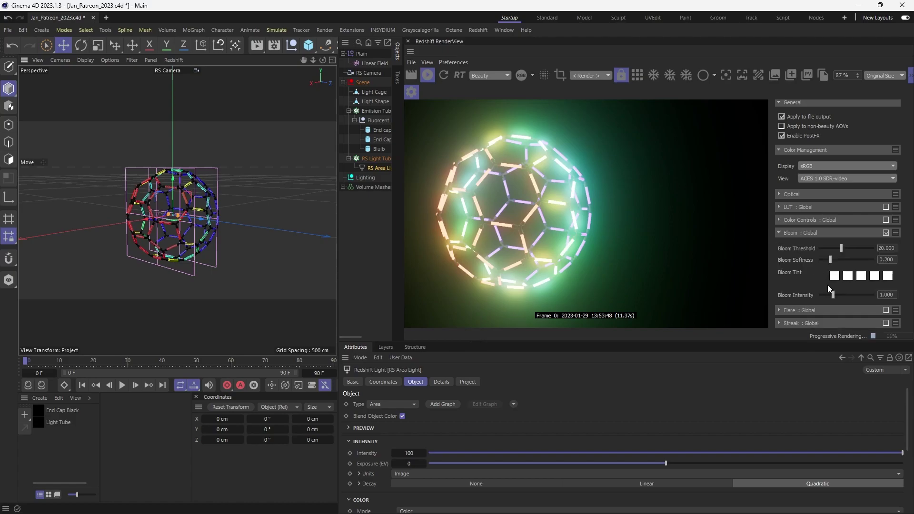
pyautogui.moveTo(832, 295); pyautogui.dragTo(823, 298)
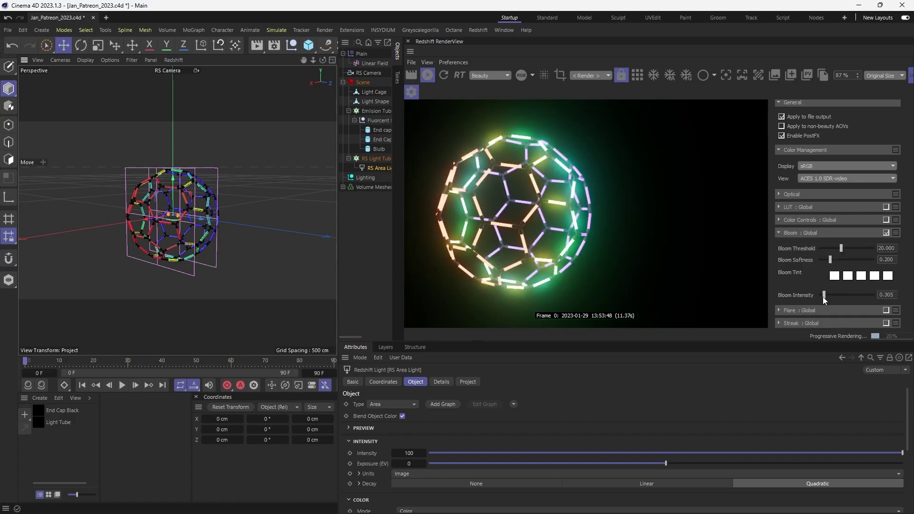
# - Hide the RenderView's display settings and narrow the RenderView so the object list gets more width
pyautogui.click(909, 75)
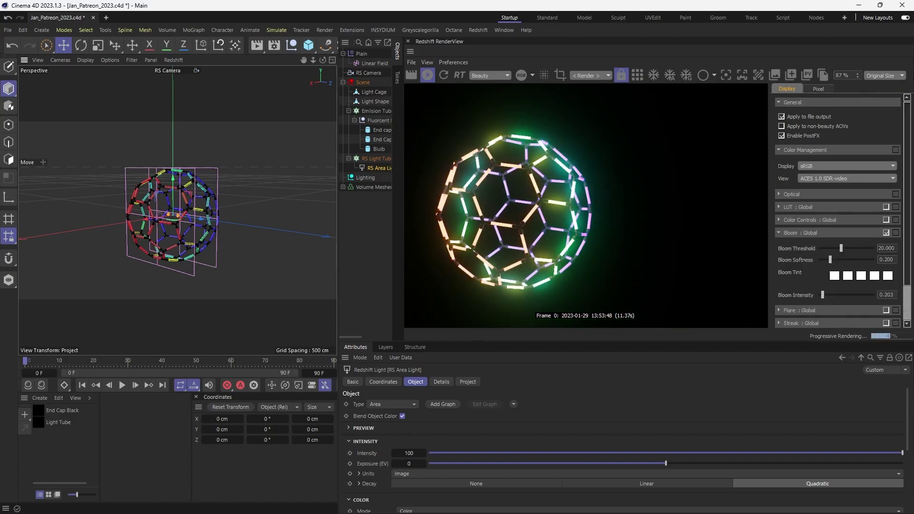
pyautogui.click(910, 74)
pyautogui.click(414, 90)
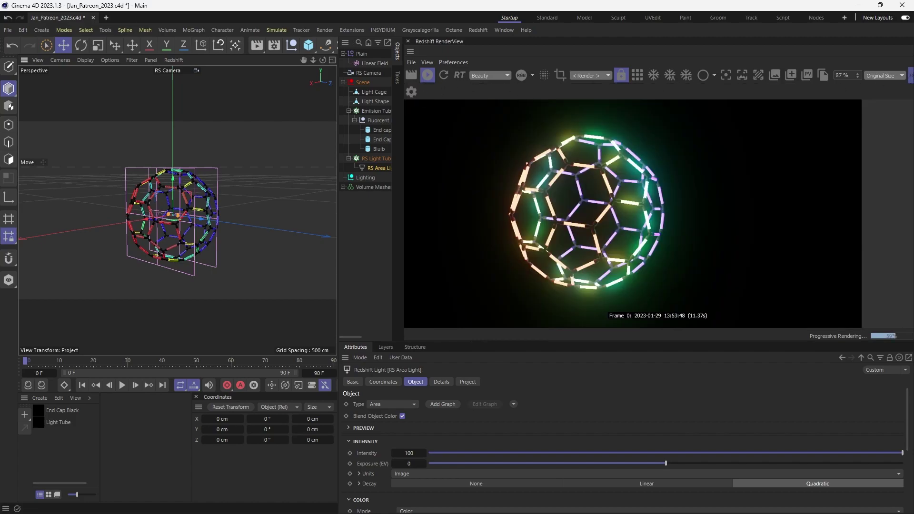
pyautogui.click(909, 79)
pyautogui.moveTo(402, 141); pyautogui.dragTo(589, 145)
# - Add a Plane as a floor, scale it to about 1887 cm square and lower it to about -98.9 cm in Y
pyautogui.moveTo(309, 45); pyautogui.dragTo(355, 59)
pyautogui.press('t')
pyautogui.moveTo(97, 216); pyautogui.dragTo(274, 215)
pyautogui.press('e')
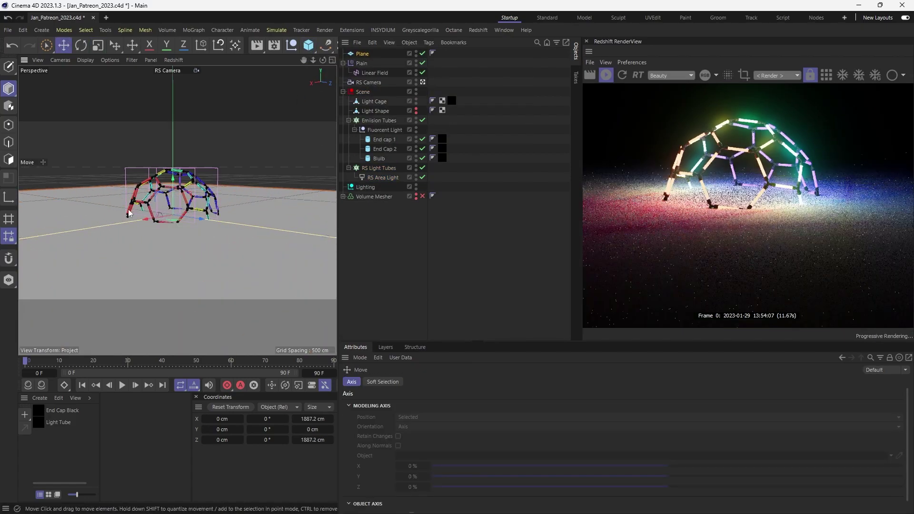
pyautogui.moveTo(177, 195); pyautogui.dragTo(179, 240)
pyautogui.keyDown('alt'); pyautogui.moveTo(201, 171); pyautogui.dragTo(167, 212, button='right'); pyautogui.keyUp('alt')
pyautogui.moveTo(188, 204)
pyautogui.keyDown('alt'); pyautogui.mouseDown()
pyautogui.moveTo(222, 205)
pyautogui.moveTo(195, 210)
pyautogui.mouseUp(); pyautogui.keyUp('alt')
pyautogui.keyDown('alt'); pyautogui.moveTo(179, 211); pyautogui.dragTo(266, 190, button='right'); pyautogui.keyUp('alt')
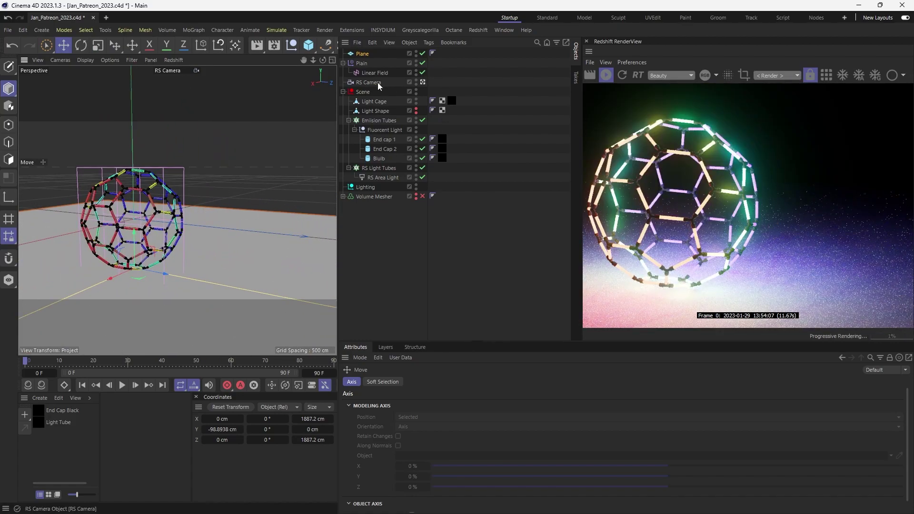
# - Square the RS Camera to the sphere with heading 90°, pitch 0°, and Y and Z positions of 0 cm
pyautogui.click(377, 82)
pyautogui.click(264, 418)
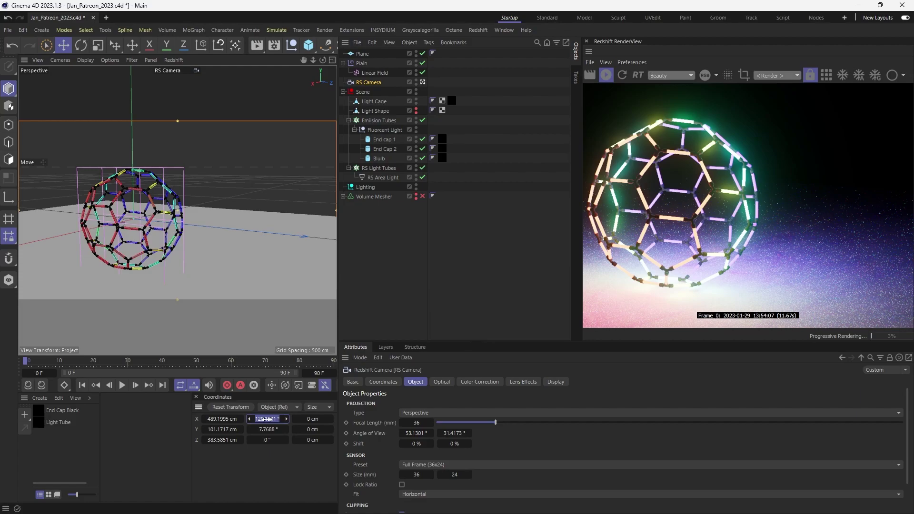
pyautogui.write('90')
pyautogui.press('Tab')
pyautogui.write('0')
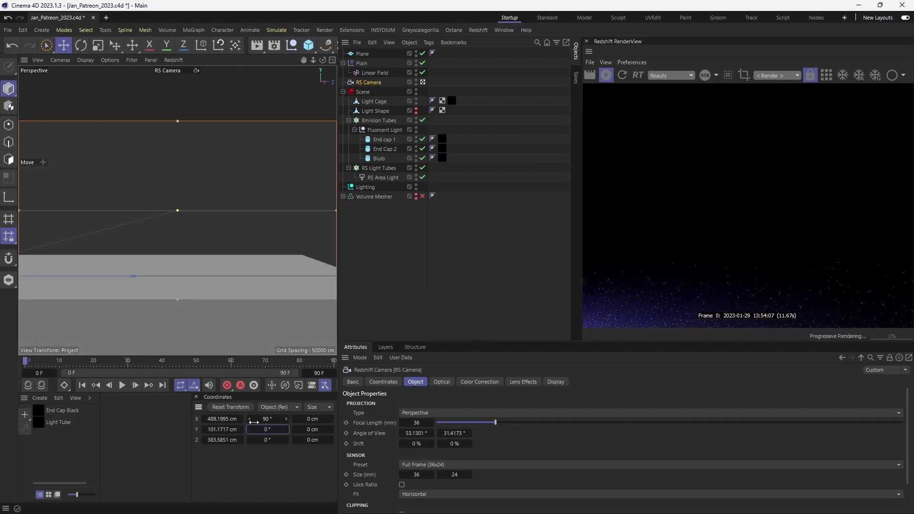
pyautogui.click(223, 419)
pyautogui.press('Tab')
pyautogui.write('0')
pyautogui.press('Tab')
pyautogui.write('0')
pyautogui.press('Return')
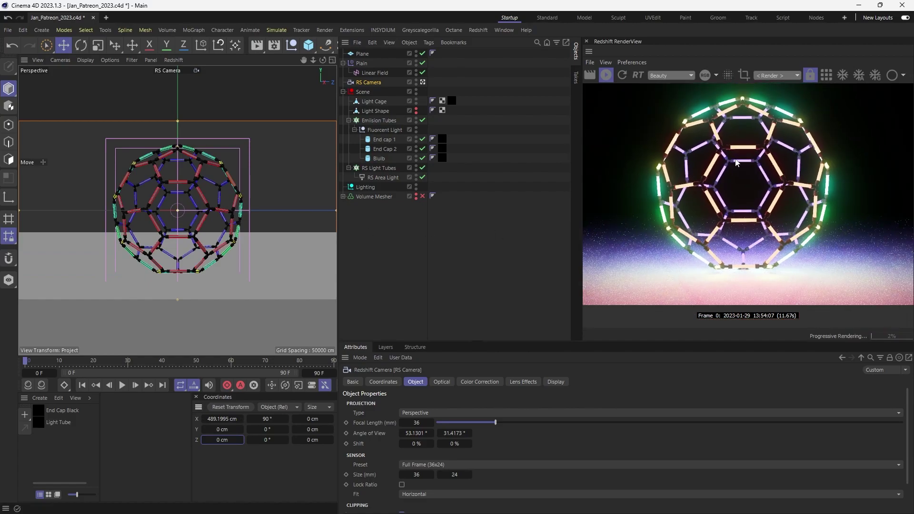
pyautogui.click(370, 73)
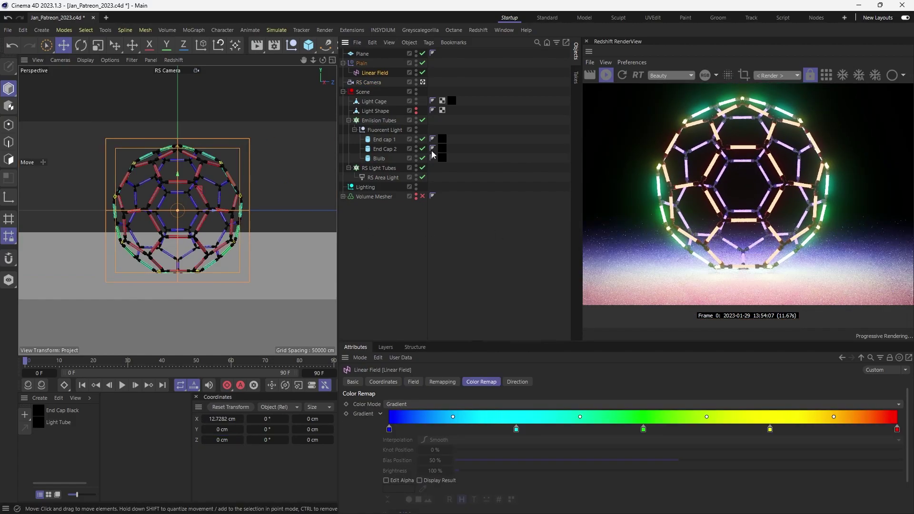
pyautogui.press('r')
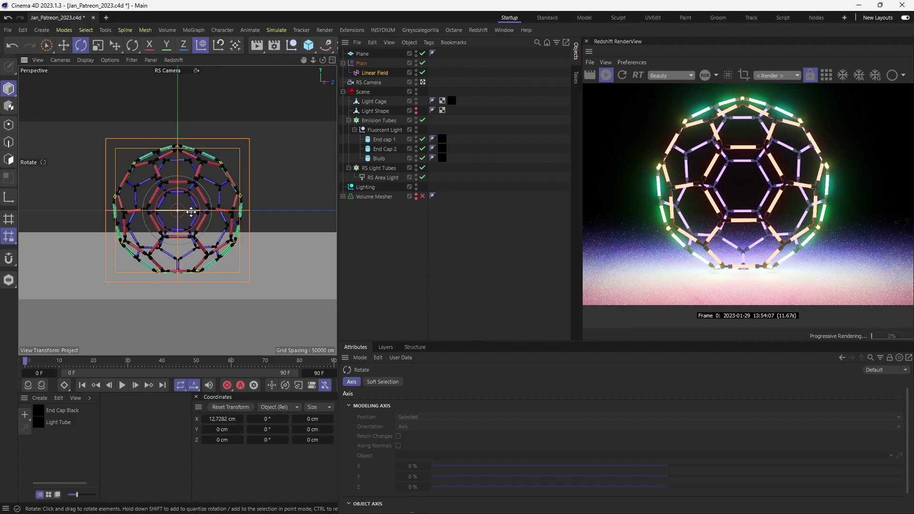
pyautogui.moveTo(191, 211)
pyautogui.mouseDown()
pyautogui.moveTo(14, 204)
pyautogui.moveTo(318, 219)
pyautogui.moveTo(189, 211)
pyautogui.mouseUp()
pyautogui.hotkey('ctrl', 'z')
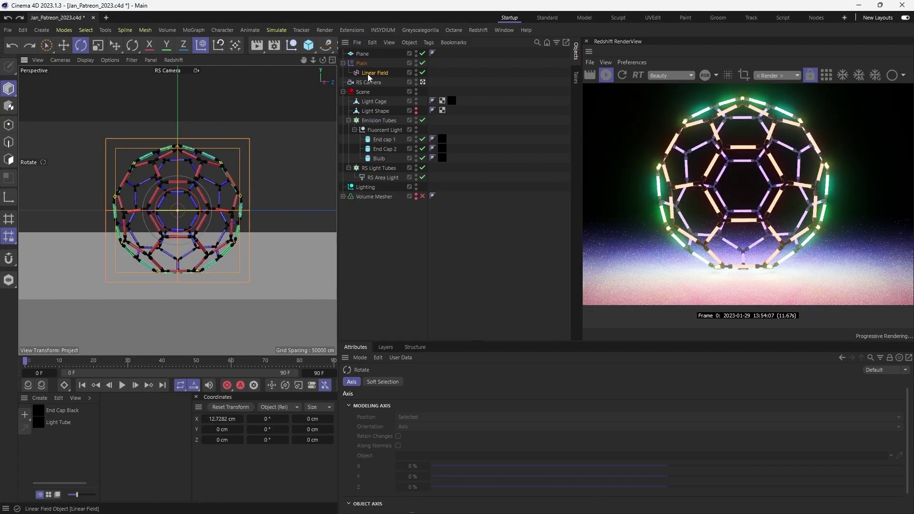
# - Enlarge the attributes area and load the Full Colors preset into the Linear Field's Color Remap gradient
pyautogui.click(368, 73)
pyautogui.moveTo(454, 341); pyautogui.dragTo(457, 309)
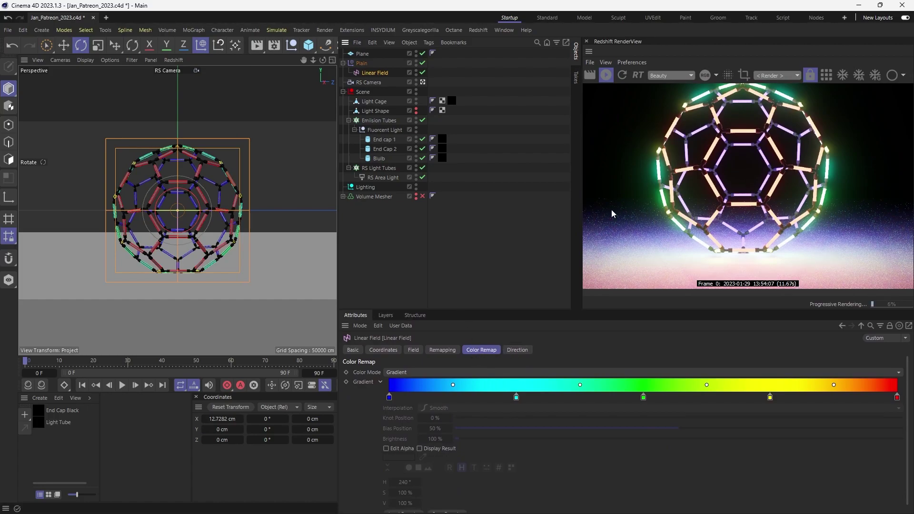
pyautogui.scroll(-1, 361, 420)
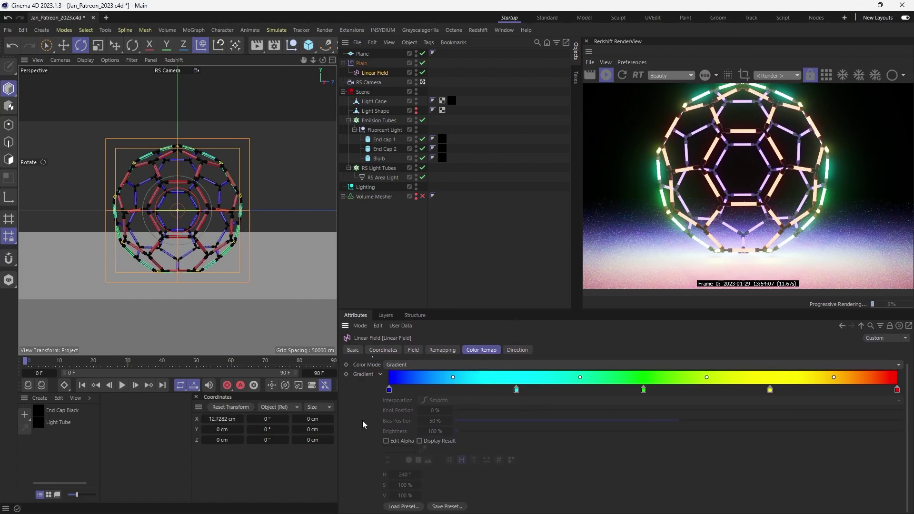
pyautogui.click(395, 506)
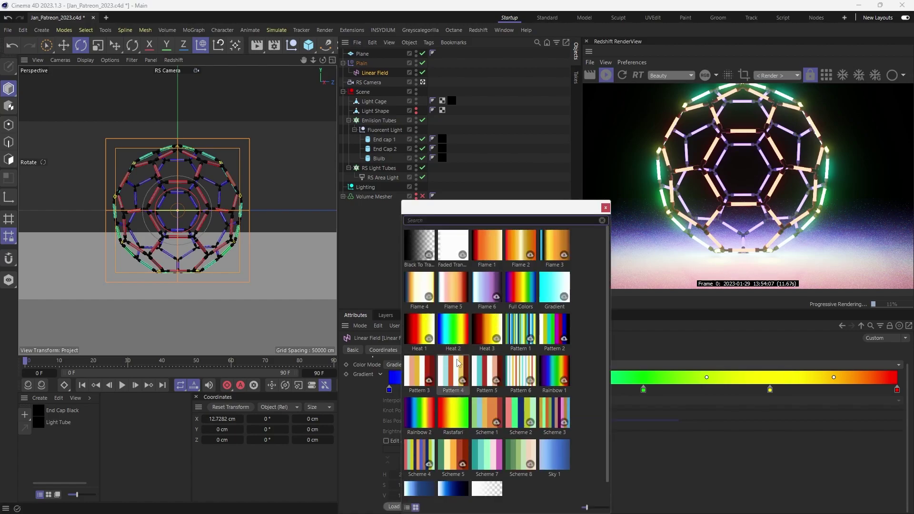
pyautogui.doubleClick(520, 294)
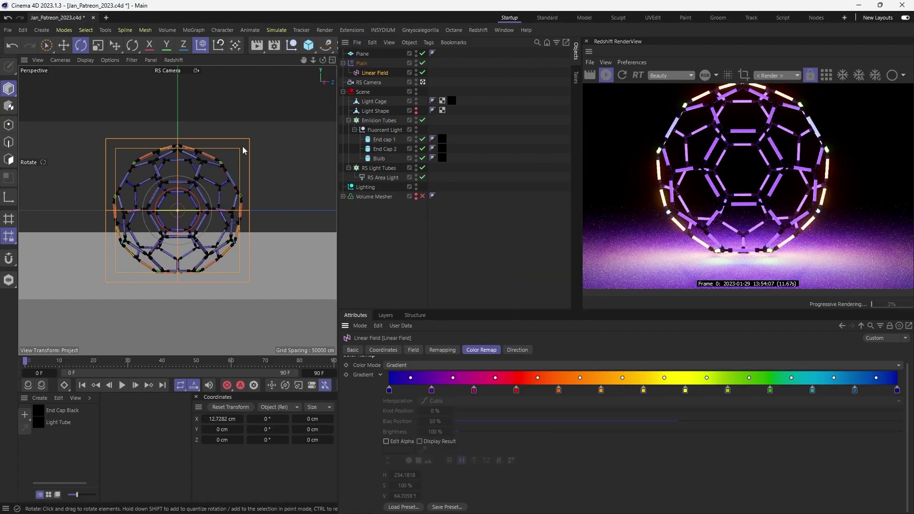
# - Rotate the Linear Field to a heading of about -65.2° so the colours run across the sphere
pyautogui.press('r')
pyautogui.moveTo(187, 210); pyautogui.dragTo(242, 209)
pyautogui.press('t')
pyautogui.press('w')
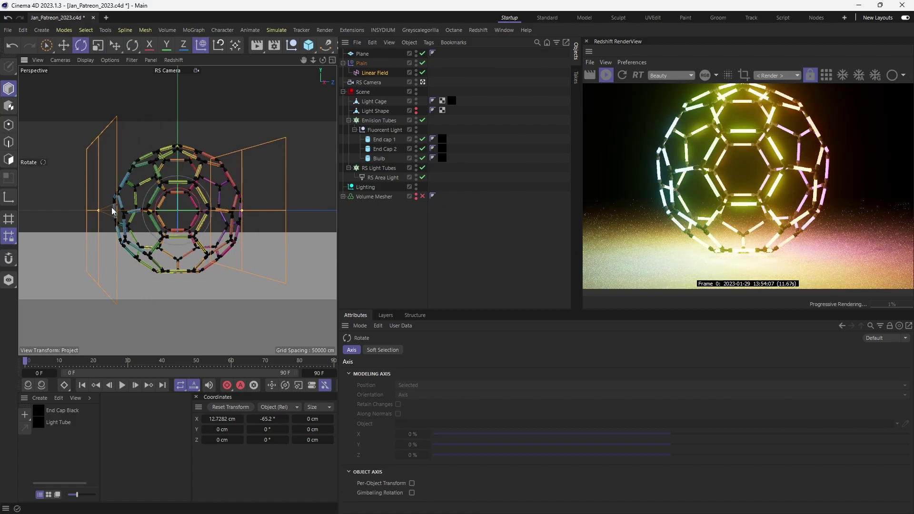
pyautogui.press('r')
pyautogui.moveTo(161, 201); pyautogui.dragTo(169, 190)
pyautogui.hotkey('ctrl', 'z')
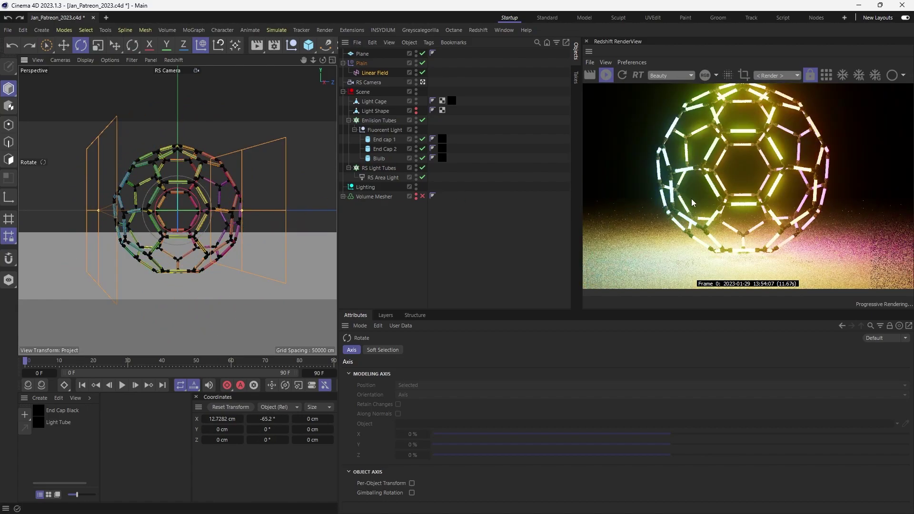
# - Load the Rainbow 2 preset into the Linear Field's Color Remap gradient
pyautogui.click(371, 73)
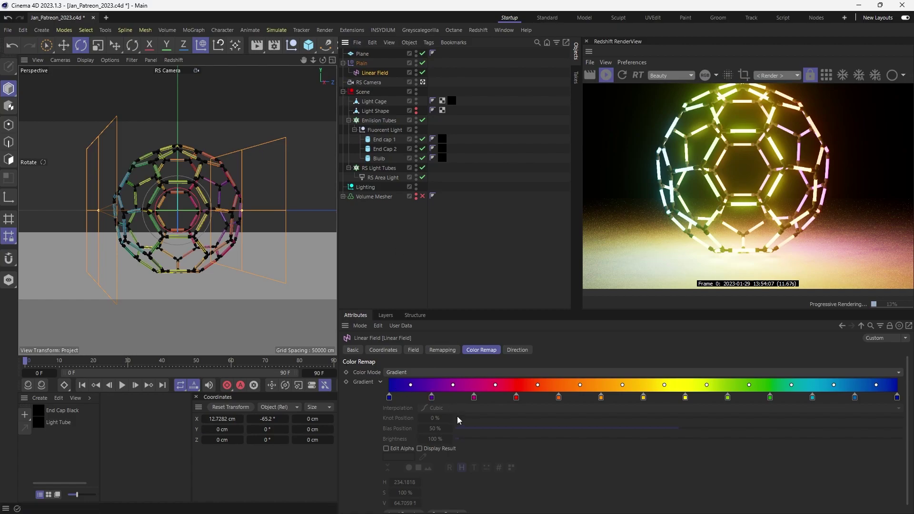
pyautogui.scroll(-1, 418, 495)
pyautogui.click(412, 501)
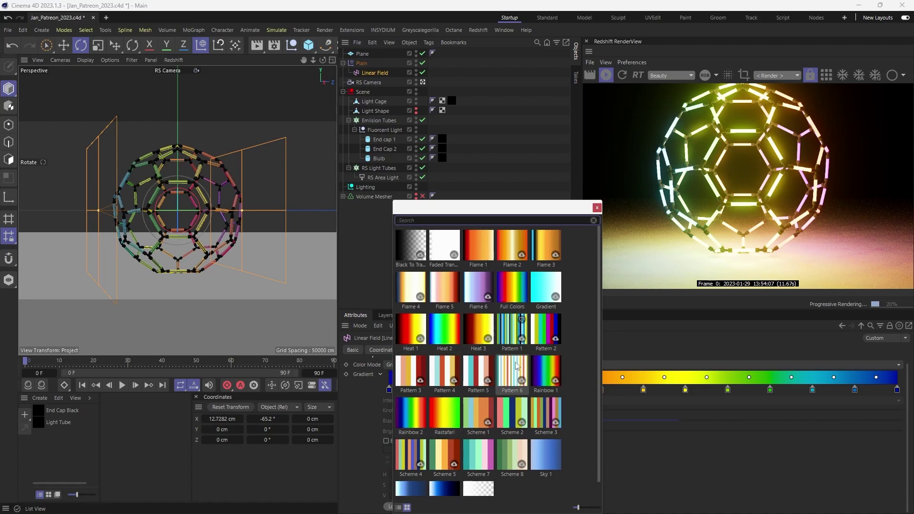
pyautogui.doubleClick(410, 412)
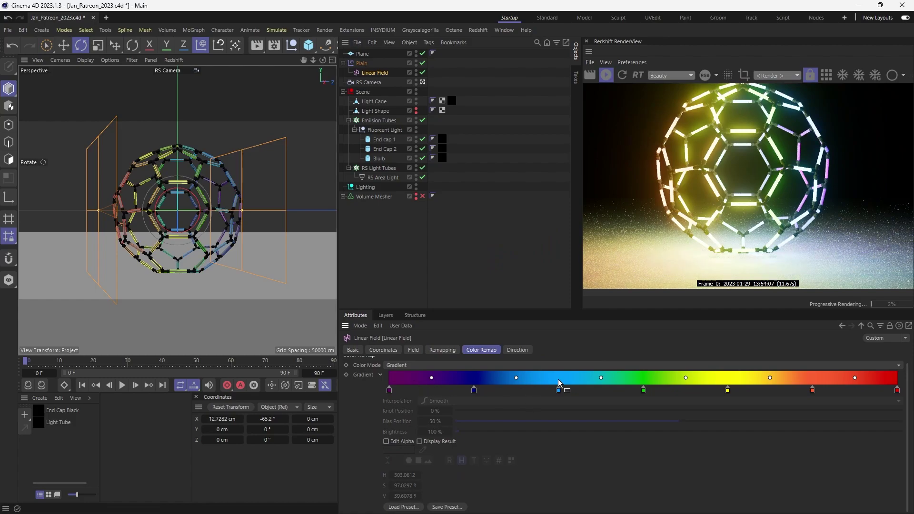
# - Set the interpolation of all gradient knots to Step and slide the Linear Field through the light sphere
pyautogui.rightClick(539, 382)
pyautogui.moveTo(593, 443)
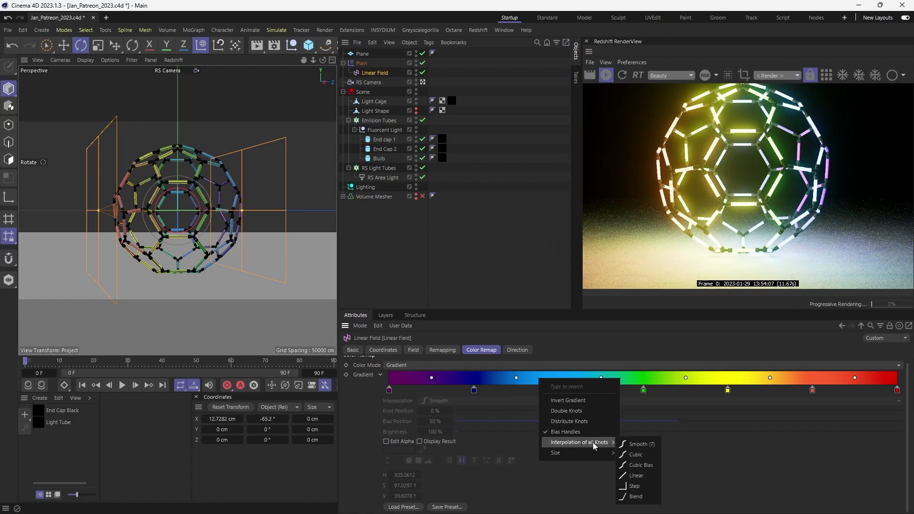
pyautogui.click(636, 485)
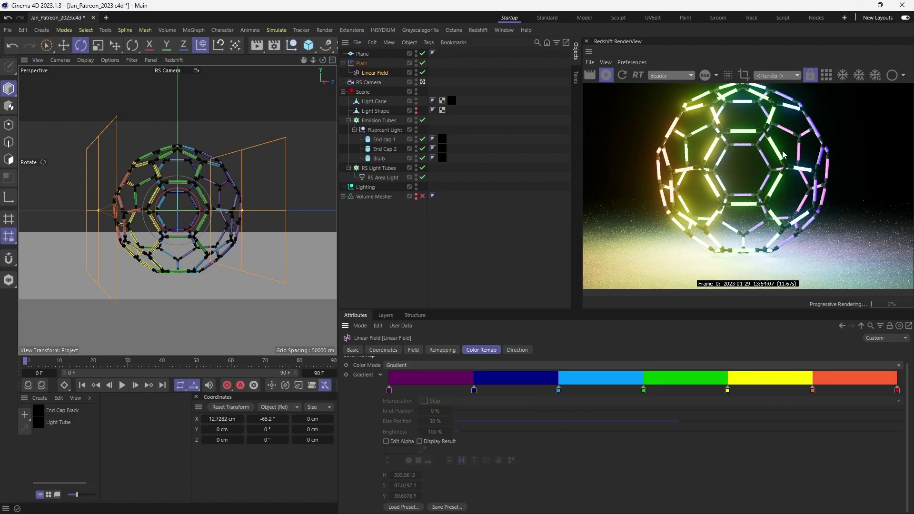
pyautogui.press('e')
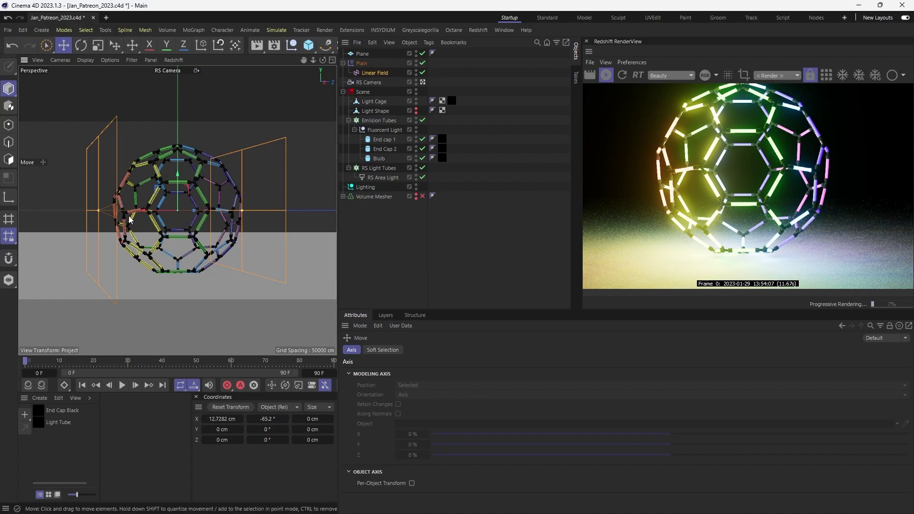
pyautogui.moveTo(138, 215); pyautogui.dragTo(190, 228)
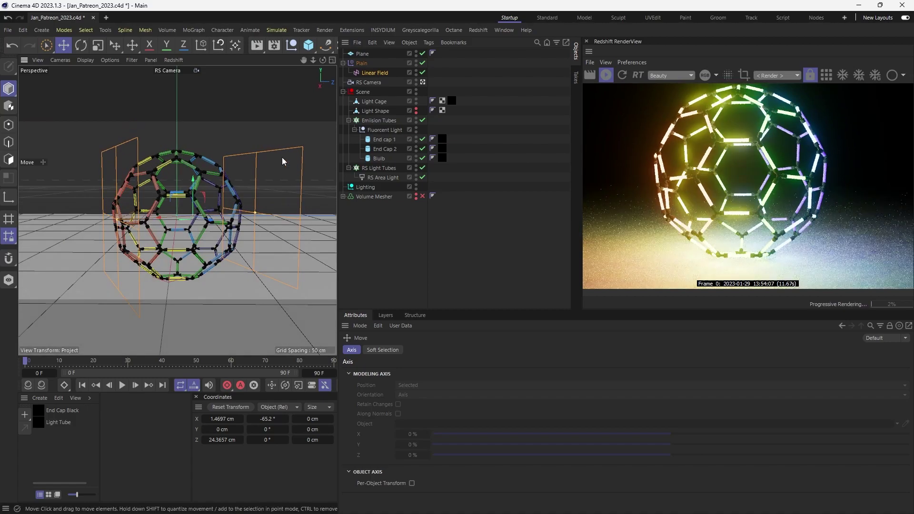
# - Shift the purple knot to about 6.3% and add a black knot at about 2% at the gradient's start
pyautogui.click(374, 72)
pyautogui.moveTo(390, 401); pyautogui.dragTo(399, 397)
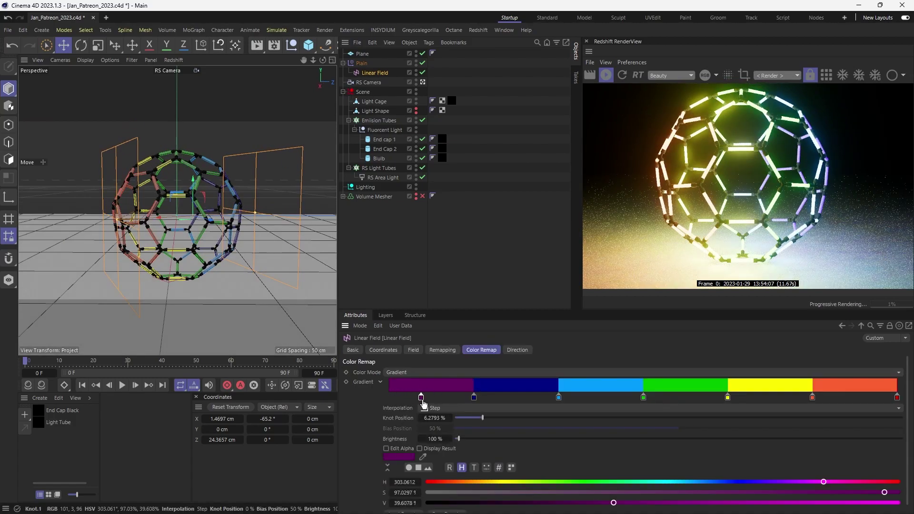
pyautogui.doubleClick(399, 397)
pyautogui.moveTo(413, 438); pyautogui.dragTo(346, 437)
pyautogui.click(383, 452)
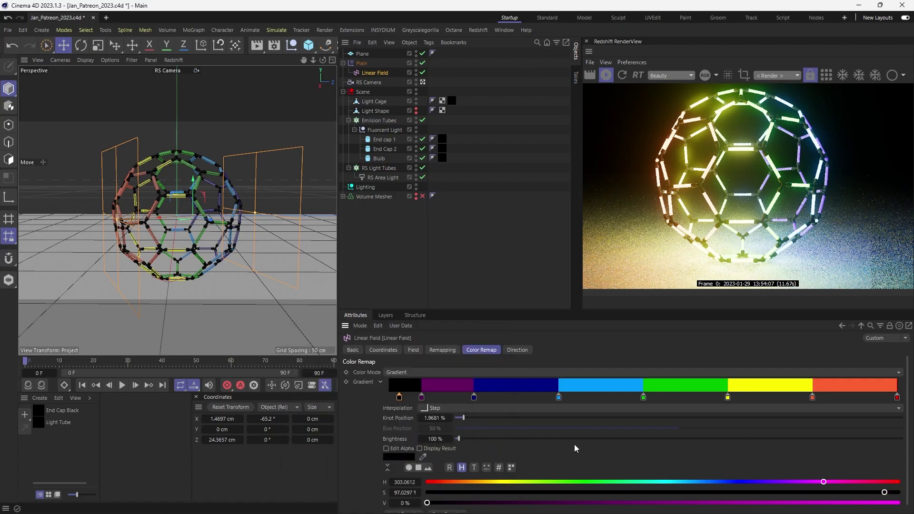
# - Shift the red end knot inward and add a black knot at about 98.7% at the gradient's end
pyautogui.moveTo(896, 397); pyautogui.dragTo(859, 405)
pyautogui.doubleClick(890, 397)
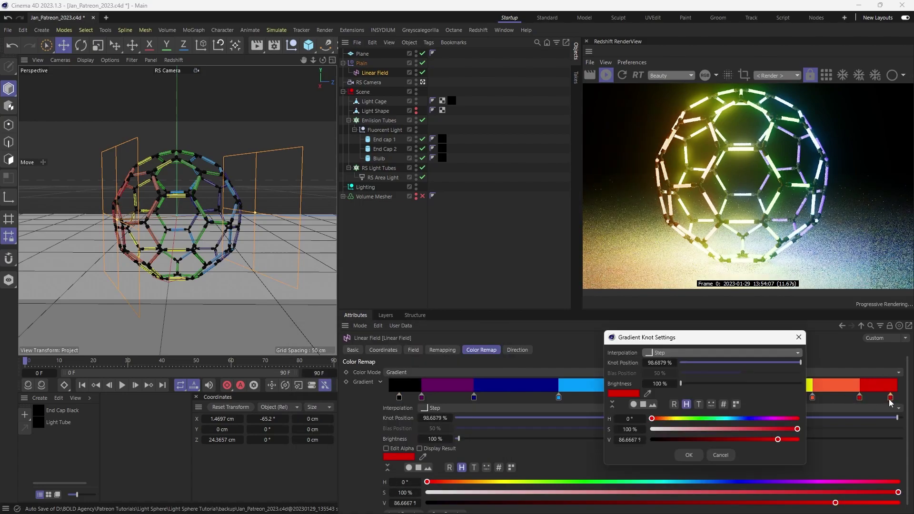
pyautogui.moveTo(777, 440); pyautogui.dragTo(652, 440)
pyautogui.click(689, 455)
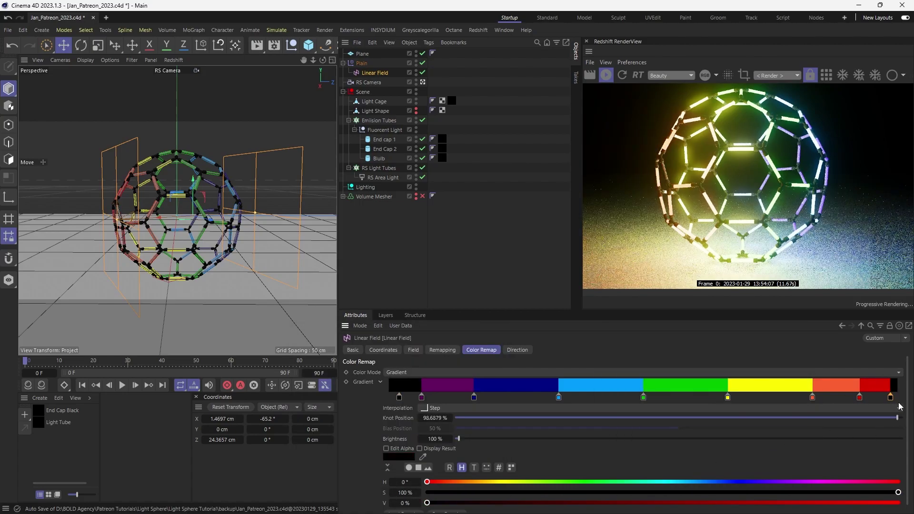
# - Select all gradient knots, distribute them evenly and compress them into a narrower band with black on both sides
pyautogui.keyDown('shift'); pyautogui.click(399, 398); pyautogui.keyUp('shift')
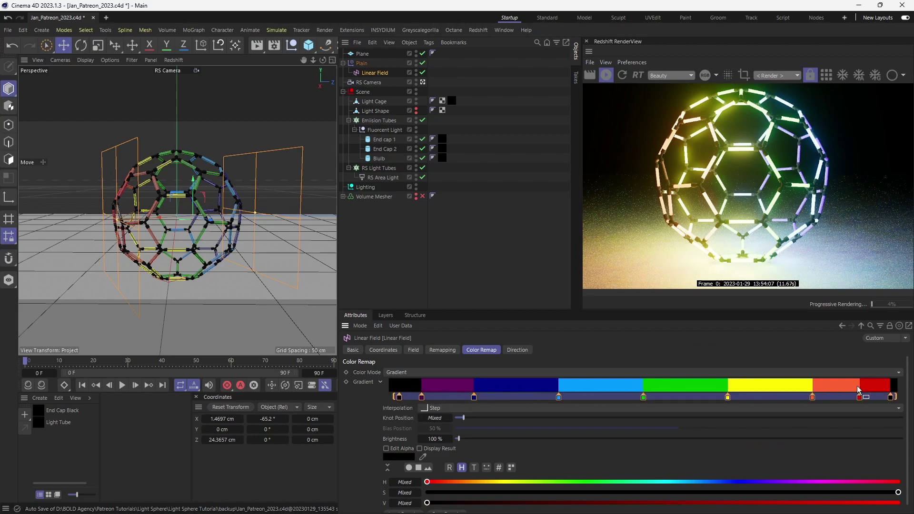
pyautogui.rightClick(520, 386)
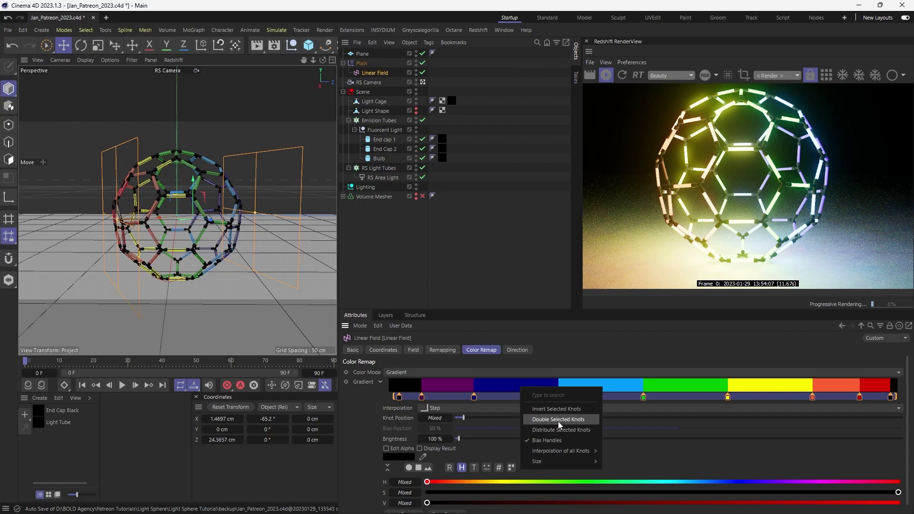
pyautogui.click(555, 434)
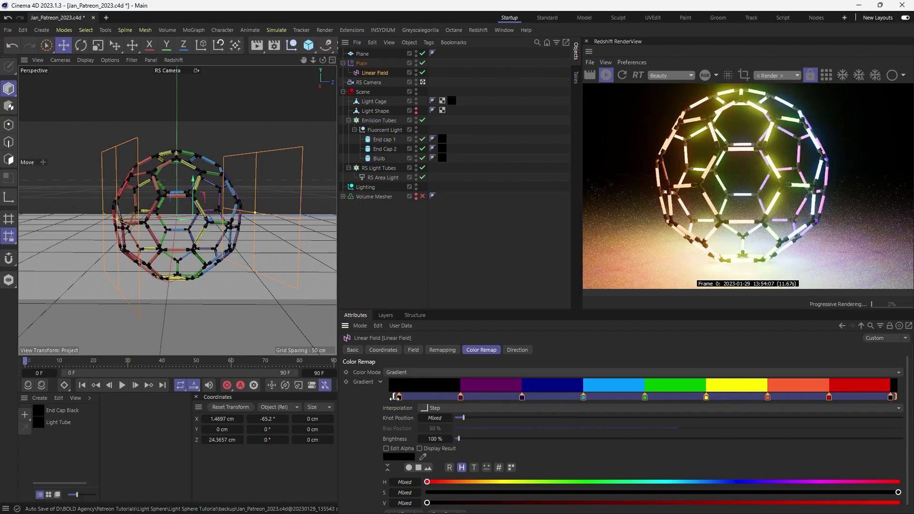
pyautogui.moveTo(395, 396); pyautogui.dragTo(619, 396)
pyautogui.moveTo(806, 396); pyautogui.dragTo(707, 398)
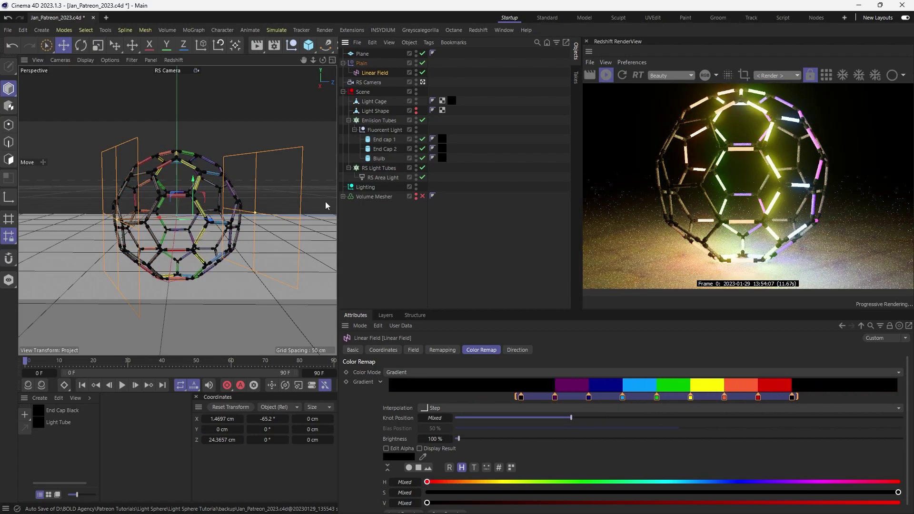
# - Reset the Linear Field's heading to 0° and its X and Z positions to 0 cm
pyautogui.click(269, 421)
pyautogui.write('0')
pyautogui.press('Return')
pyautogui.click(222, 422)
pyautogui.write('0')
pyautogui.press('Tab')
pyautogui.press('Tab')
pyautogui.write('0')
pyautogui.press('Return')
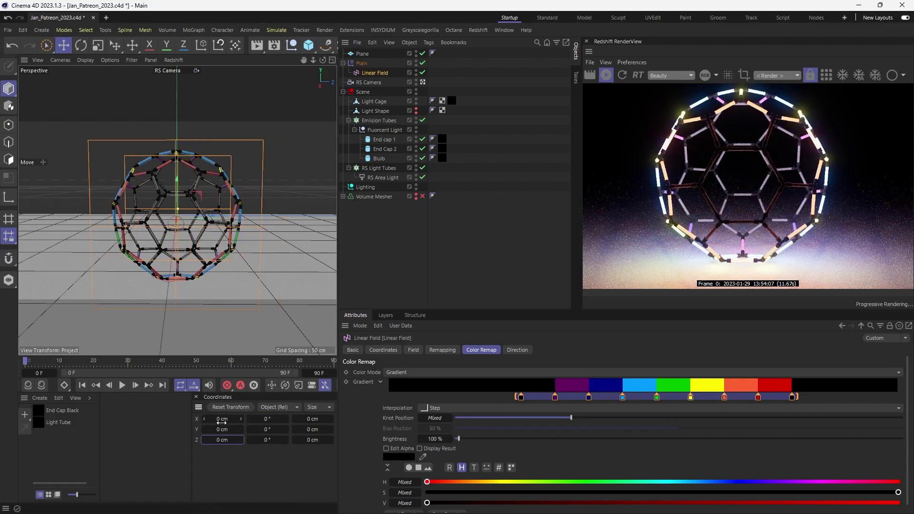
# - Leave the RS Camera view and sweep the Linear Field along X through the sphere, stopping at about -12.9 cm
pyautogui.click(422, 82)
pyautogui.keyDown('alt'); pyautogui.moveTo(257, 200); pyautogui.dragTo(186, 210); pyautogui.keyUp('alt')
pyautogui.moveTo(185, 210)
pyautogui.keyDown('alt'); pyautogui.mouseDown(button='right')
pyautogui.moveTo(221, 201)
pyautogui.moveTo(188, 211)
pyautogui.mouseUp(button='right'); pyautogui.keyUp('alt')
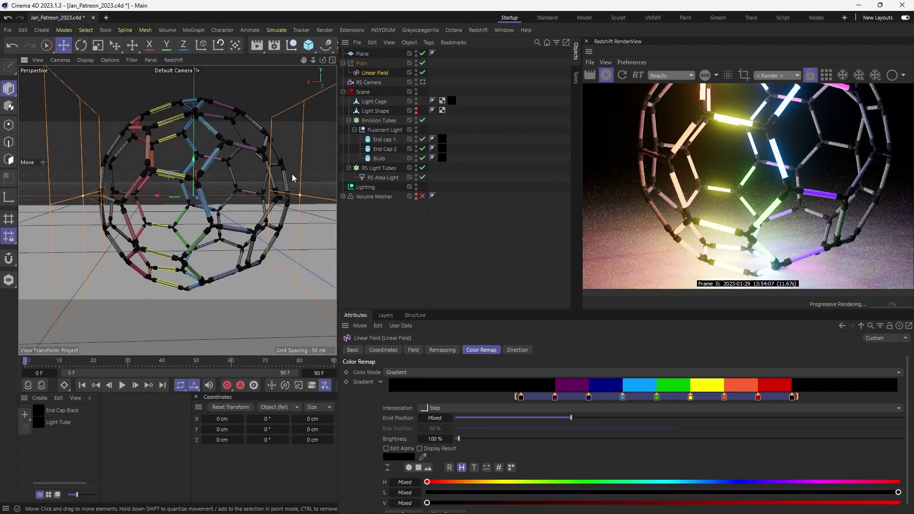
pyautogui.keyDown('alt'); pyautogui.moveTo(281, 205); pyautogui.dragTo(204, 203, button='right'); pyautogui.keyUp('alt')
pyautogui.press('e')
pyautogui.moveTo(201, 203); pyautogui.dragTo(230, 203)
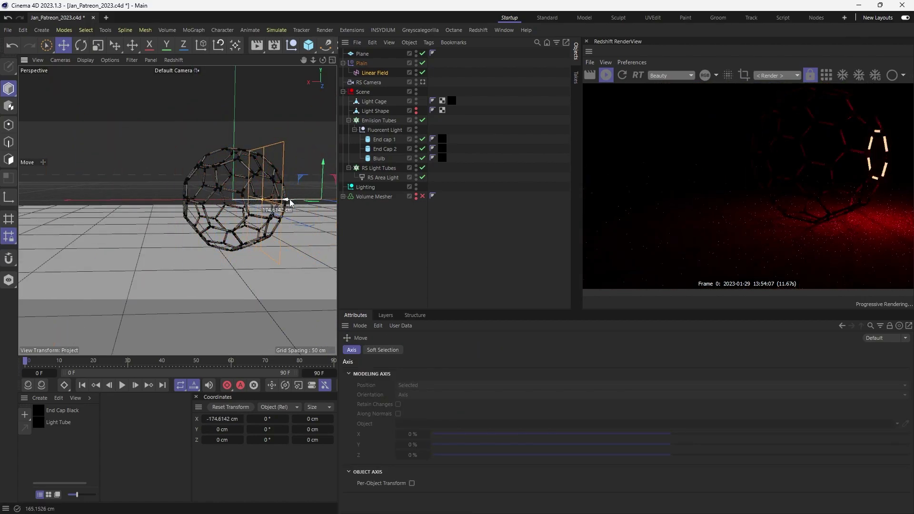
pyautogui.moveTo(245, 201); pyautogui.dragTo(190, 192)
# - Show the Linear Field's Remapping settings with more room for its attributes
pyautogui.press('r')
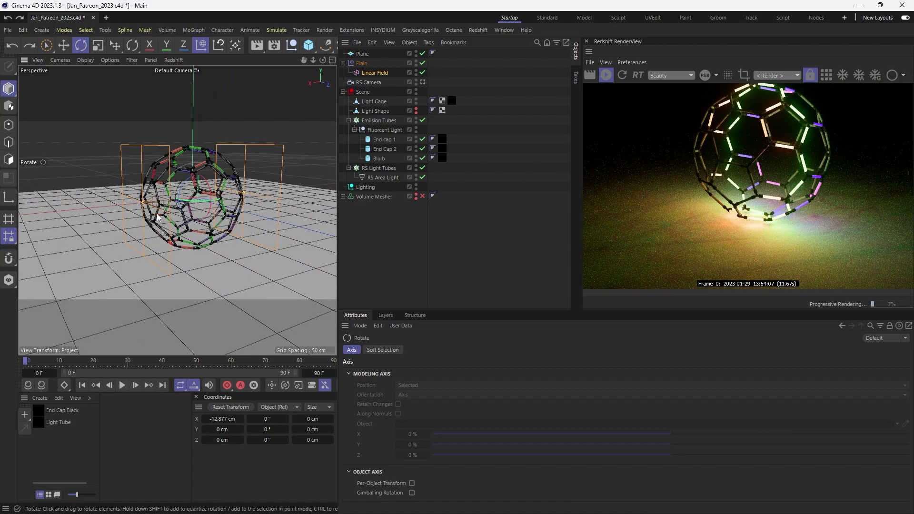
pyautogui.keyDown('alt'); pyautogui.moveTo(161, 216); pyautogui.dragTo(172, 210); pyautogui.keyUp('alt')
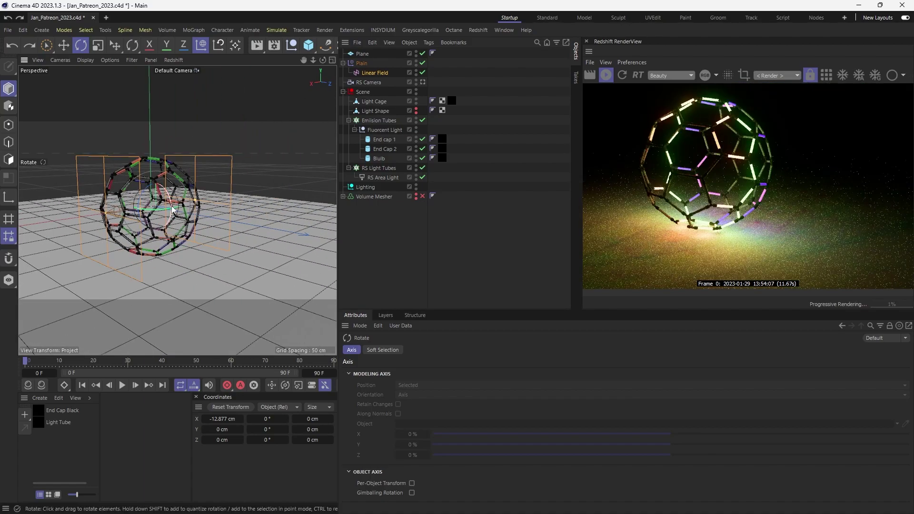
pyautogui.click(362, 72)
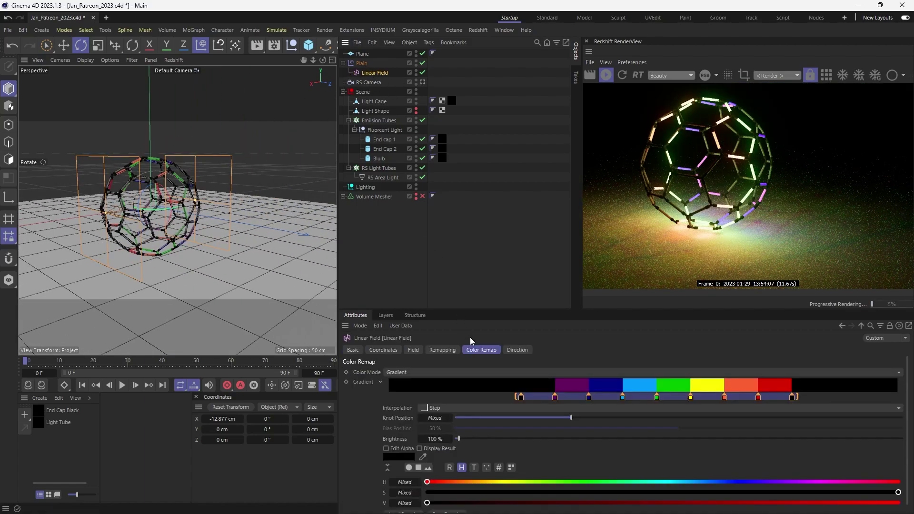
pyautogui.click(478, 306)
pyautogui.click(363, 73)
pyautogui.moveTo(455, 310); pyautogui.dragTo(457, 224)
pyautogui.click(442, 258)
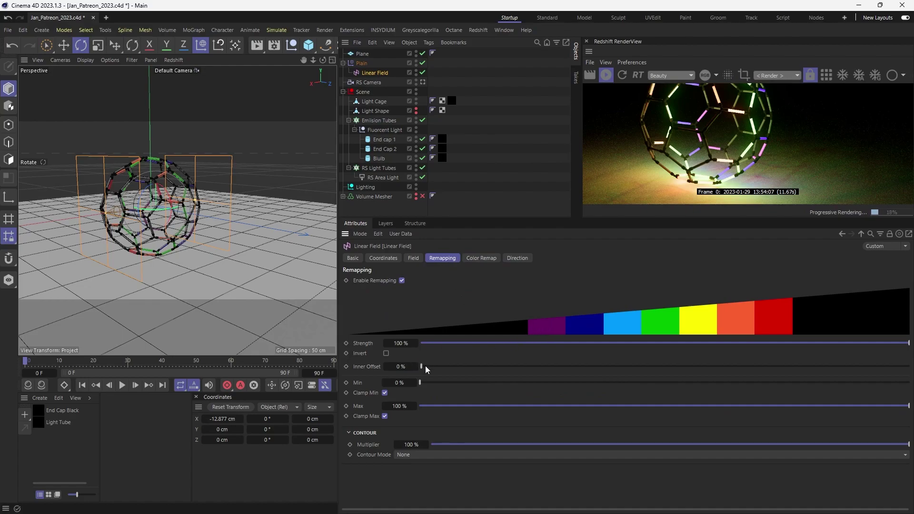
# - Try out larger Inner Offset values on the Linear Field
pyautogui.moveTo(423, 366); pyautogui.dragTo(688, 366)
pyautogui.moveTo(744, 372); pyautogui.dragTo(418, 383)
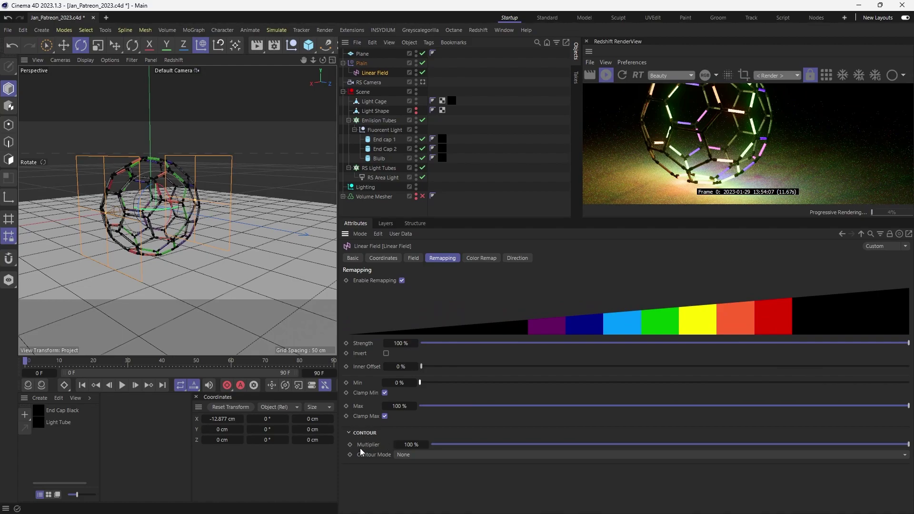
# - Set the Linear Field's Contour Mode to Curve with a Spline Animation Speed of 45 F
pyautogui.click(402, 456)
pyautogui.click(412, 445)
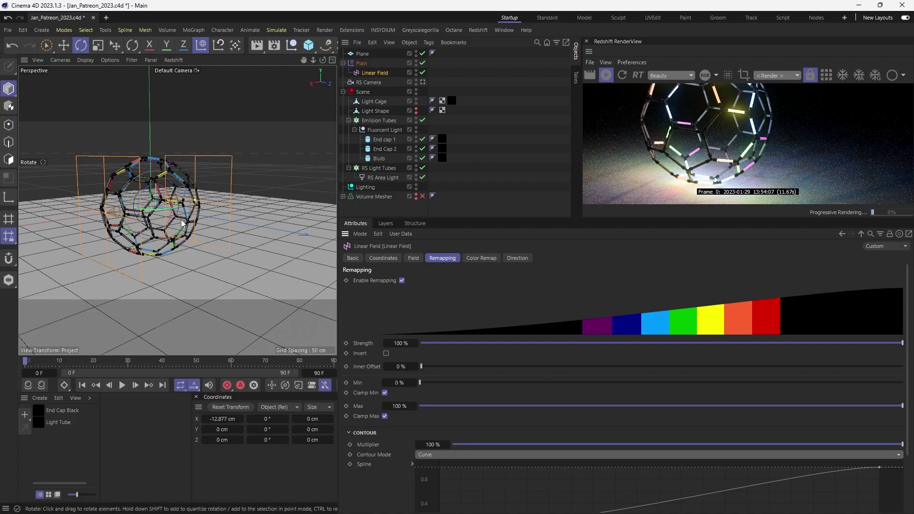
pyautogui.scroll(3, 173, 212)
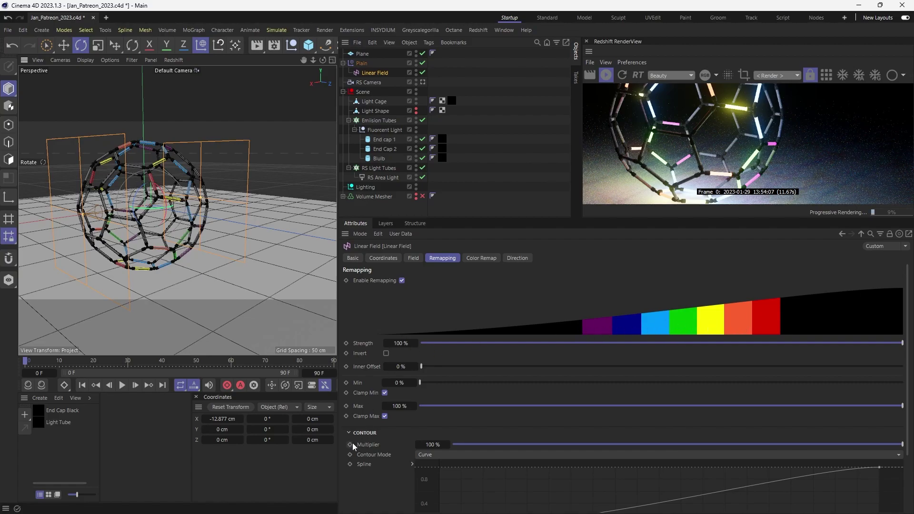
pyautogui.moveTo(484, 218); pyautogui.dragTo(491, 121)
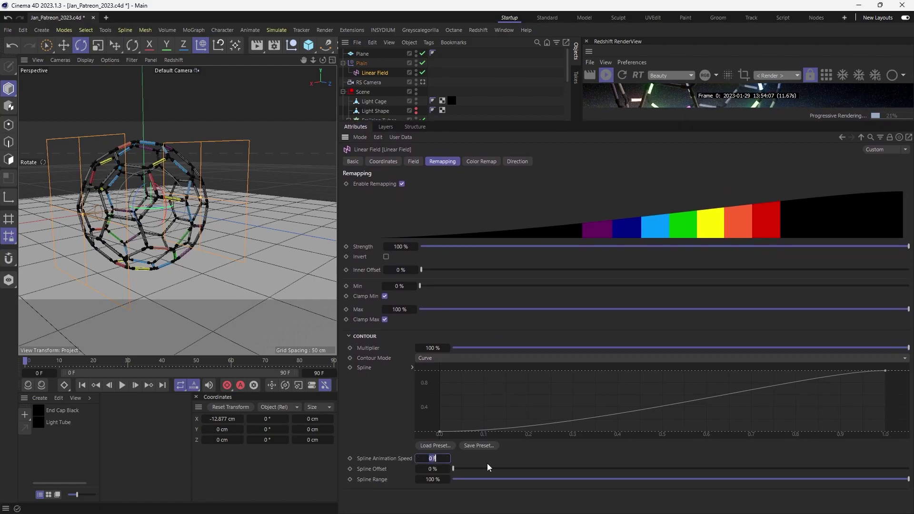
pyautogui.write('45')
pyautogui.press('Return')
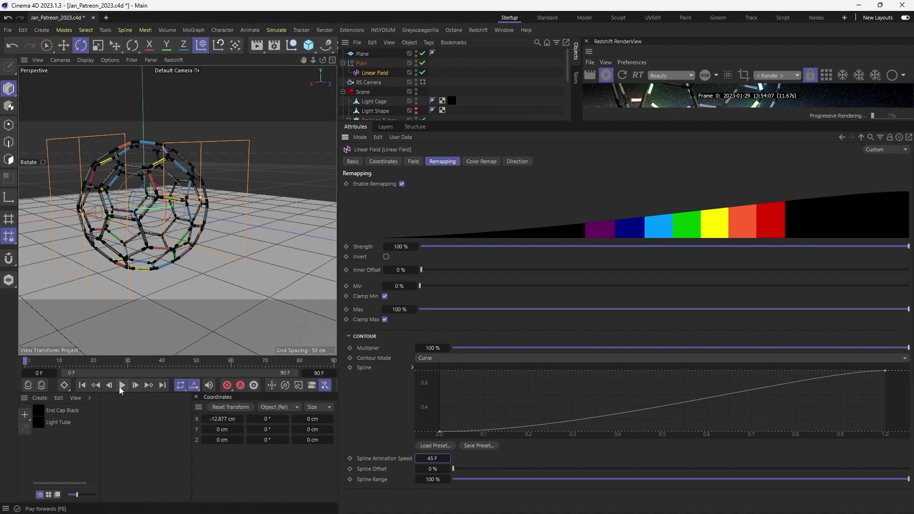
# - Play the timeline to preview the animated rainbow sweep in the enlarged live render, and stop the rendering
pyautogui.moveTo(665, 121); pyautogui.dragTo(664, 325)
pyautogui.keyDown('alt'); pyautogui.moveTo(157, 205); pyautogui.dragTo(166, 206); pyautogui.keyUp('alt')
pyautogui.keyDown('alt'); pyautogui.moveTo(166, 206); pyautogui.dragTo(287, 211, button='middle'); pyautogui.keyUp('alt')
pyautogui.keyDown('alt'); pyautogui.moveTo(286, 221); pyautogui.dragTo(230, 231); pyautogui.keyUp('alt')
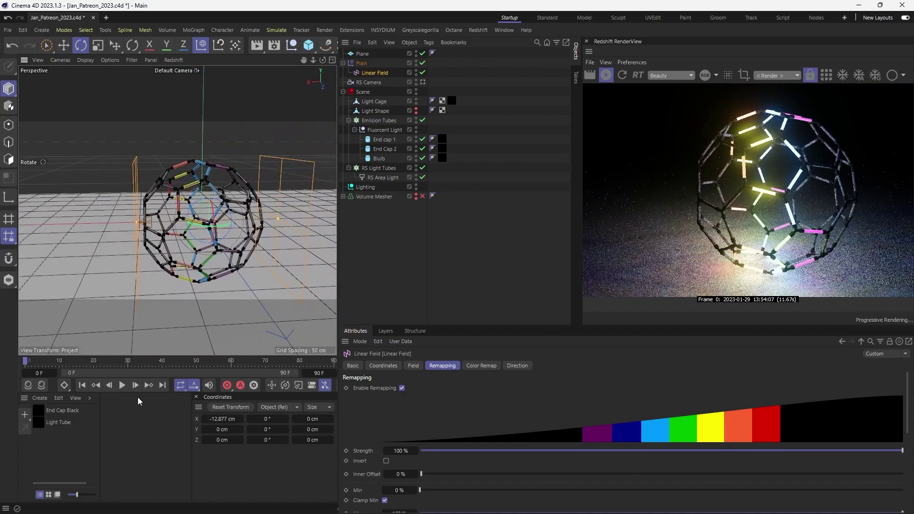
pyautogui.click(122, 384)
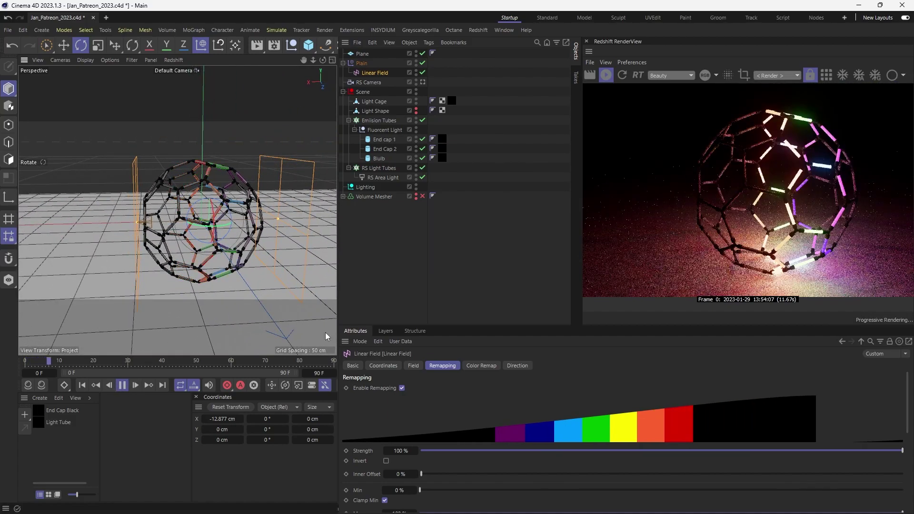
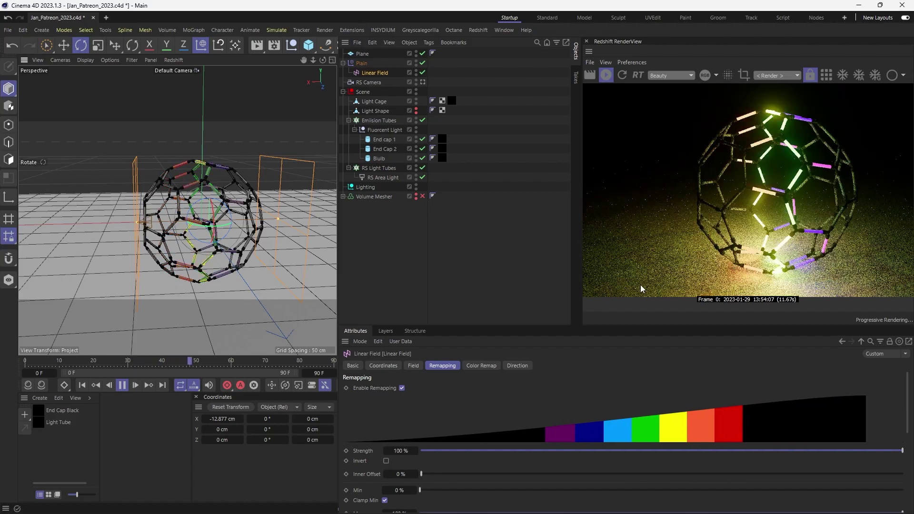
pyautogui.click(605, 75)
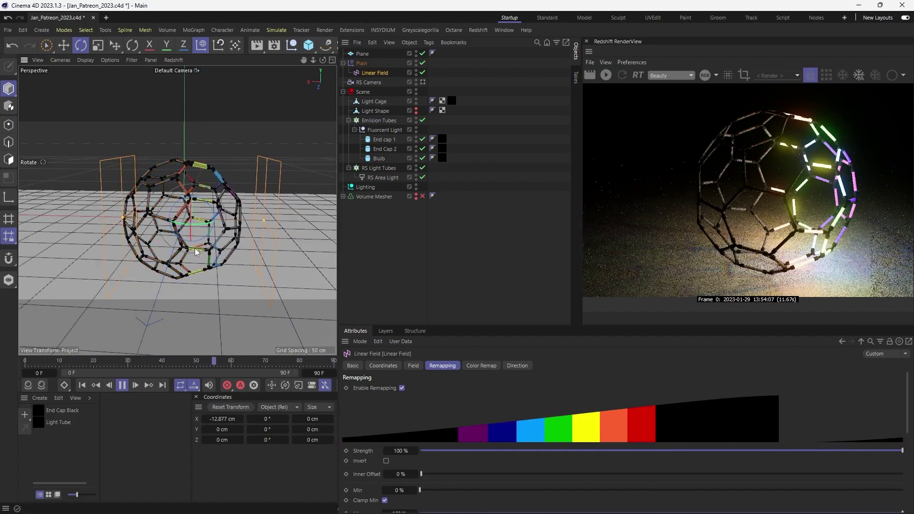
# - Delete the coloured knots on both sides of green in the Linear Field's gradient and move the green knot to about 34%
pyautogui.click(480, 365)
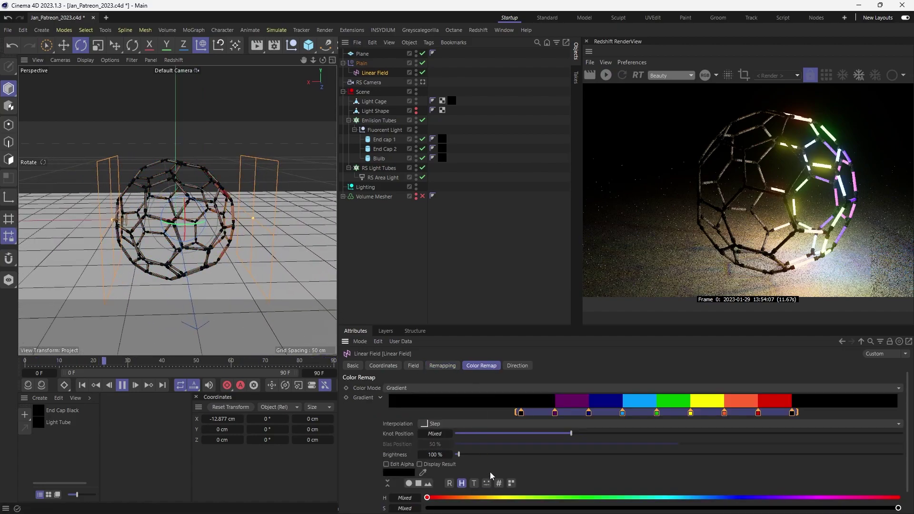
pyautogui.click(553, 412)
pyautogui.keyDown('shift'); pyautogui.click(623, 413); pyautogui.keyUp('shift')
pyautogui.press('Delete')
pyautogui.click(690, 413)
pyautogui.keyDown('shift'); pyautogui.click(758, 413); pyautogui.keyUp('shift')
pyautogui.press('Delete')
pyautogui.moveTo(657, 413); pyautogui.dragTo(562, 415)
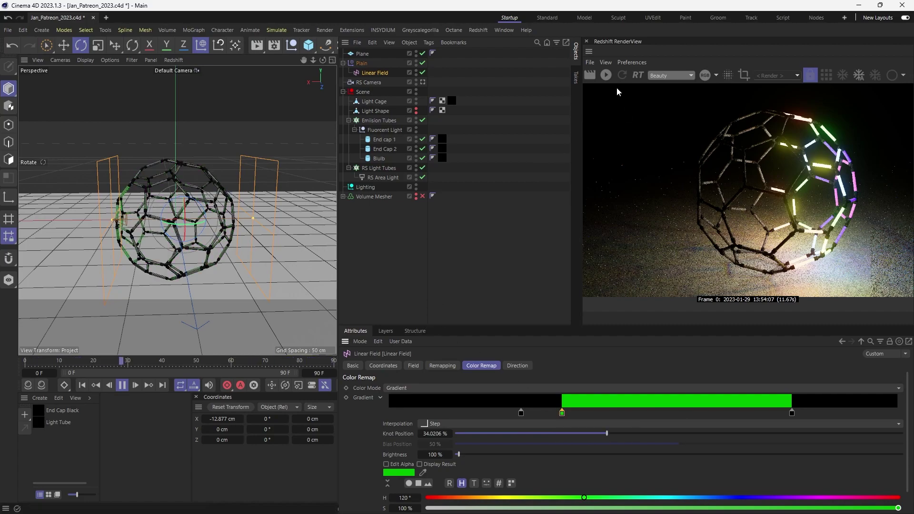
# - Preview the green sweep in the live render, and stop both the rendering and the playback
pyautogui.click(605, 75)
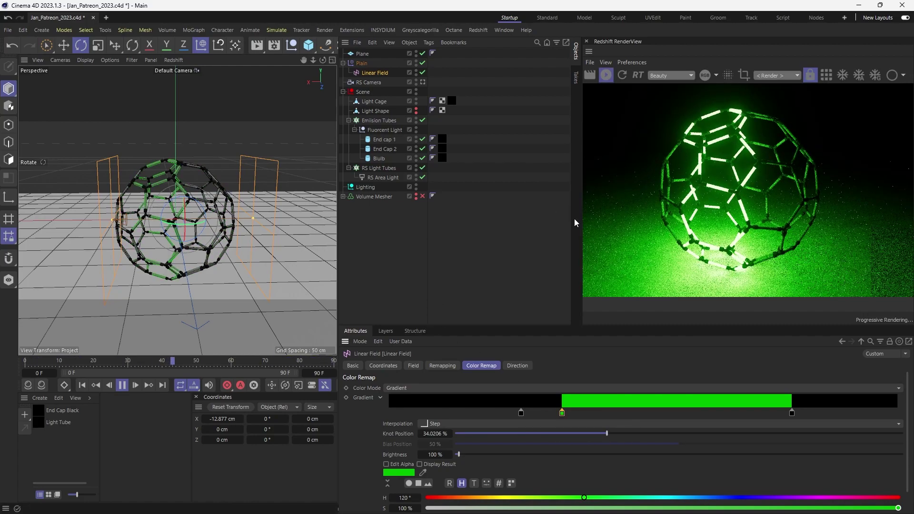
pyautogui.click(606, 75)
pyautogui.click(122, 385)
# - Widen the viewport, add a Shader Field and nest it under the Plain effector above the Linear Field
pyautogui.click(378, 72)
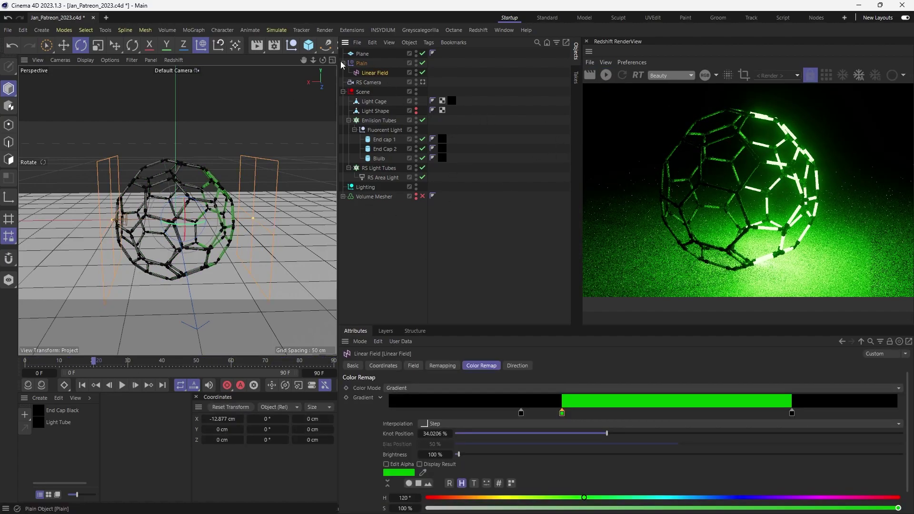
pyautogui.moveTo(337, 115); pyautogui.dragTo(430, 116)
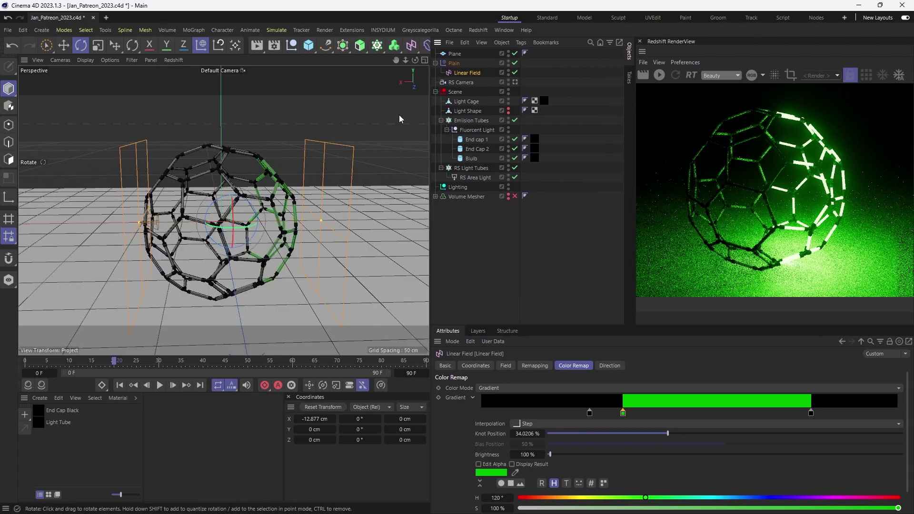
pyautogui.click(412, 46)
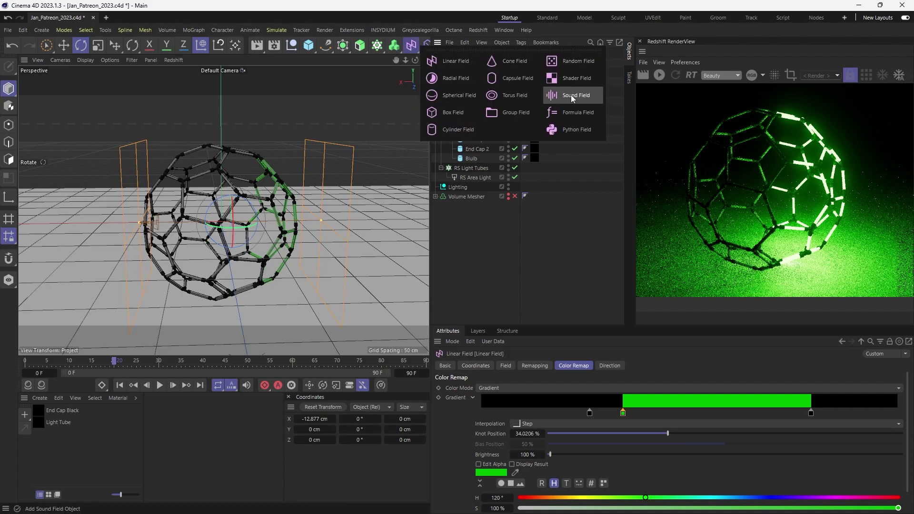
pyautogui.click(576, 78)
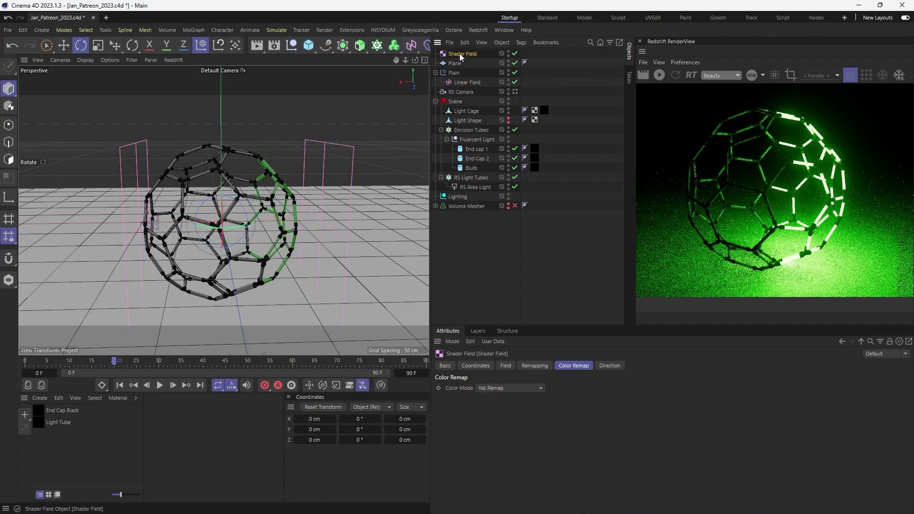
pyautogui.moveTo(464, 81); pyautogui.dragTo(466, 82)
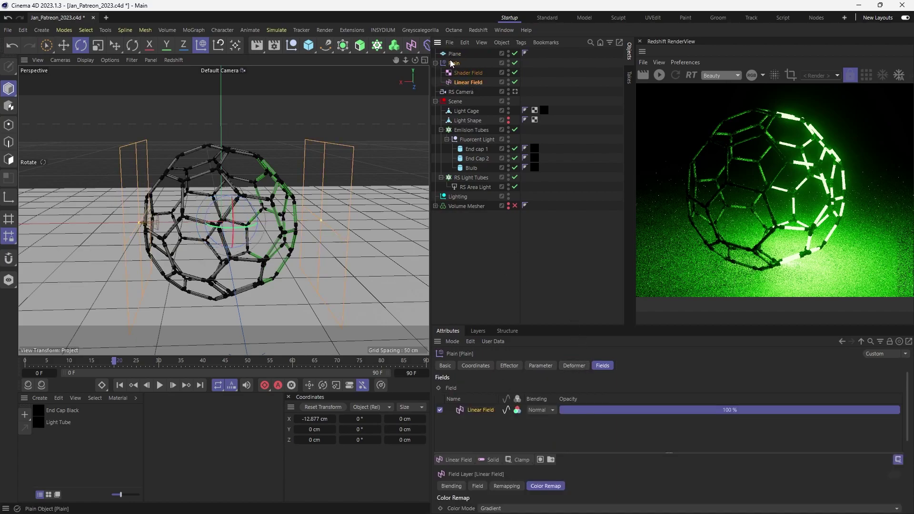
# - Add the Shader Field to the Plain effector's field list, disable the Linear Field layer and restart the live render
pyautogui.moveTo(471, 410); pyautogui.dragTo(469, 412)
pyautogui.click(439, 421)
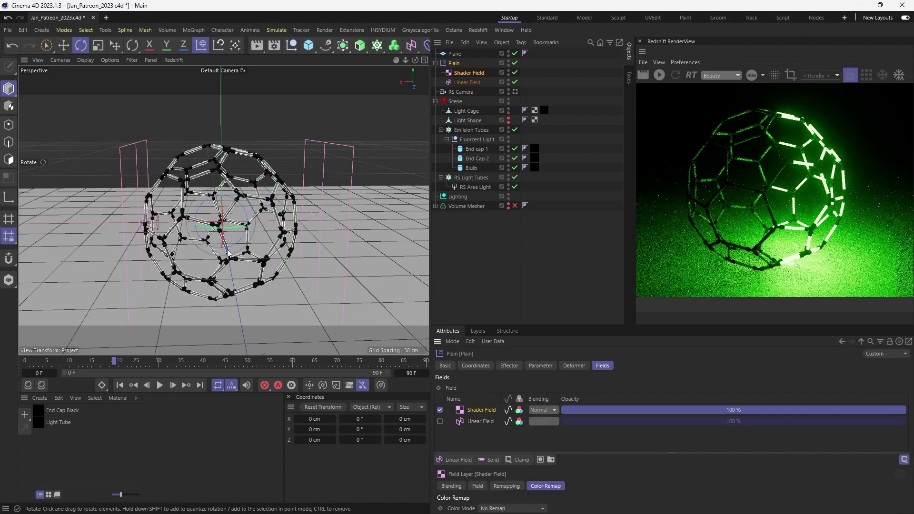
pyautogui.click(659, 76)
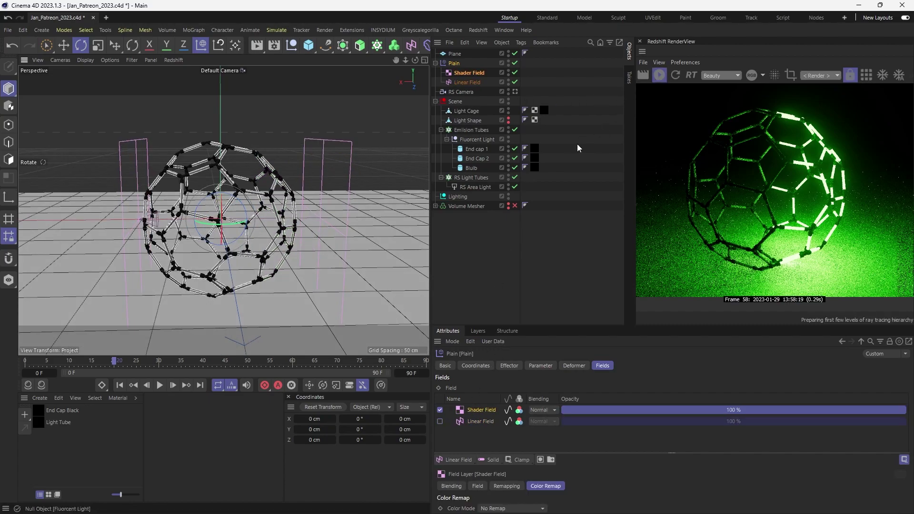
# - Set the Shader Field's Color Remap mode to Gradient
pyautogui.click(470, 73)
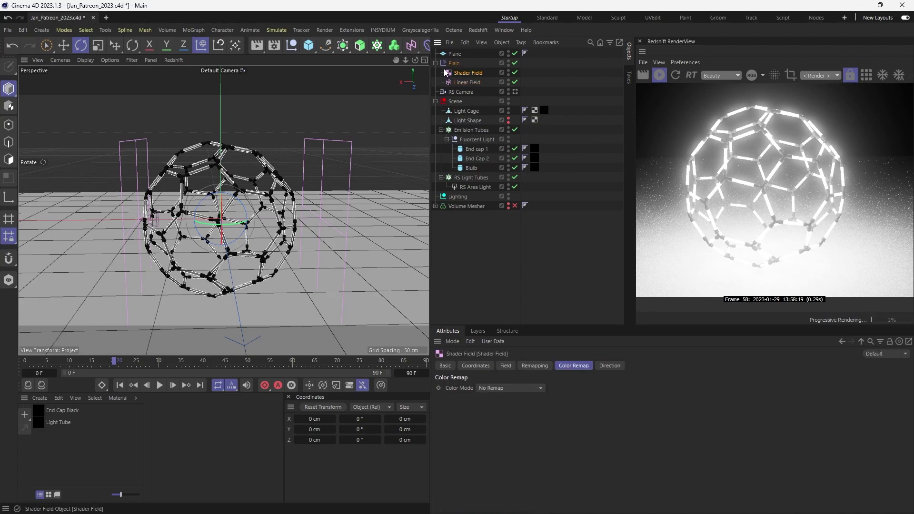
pyautogui.click(519, 388)
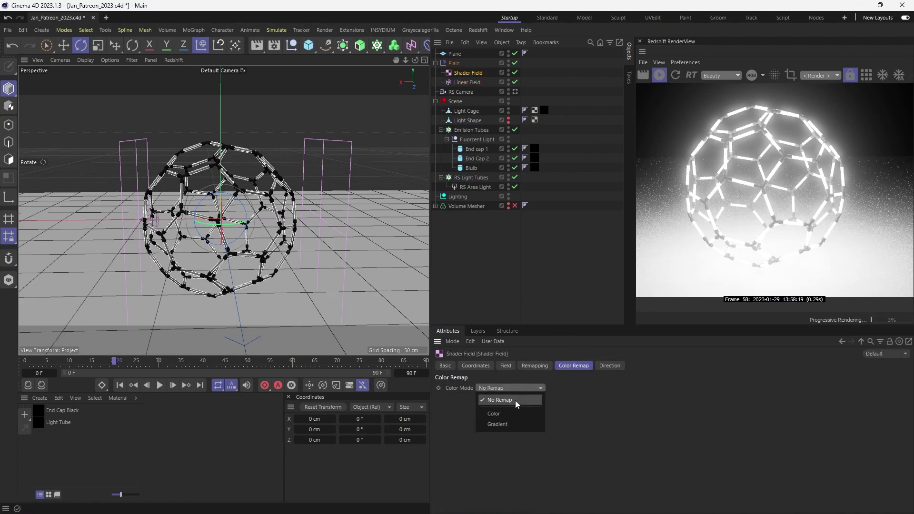
pyautogui.click(503, 421)
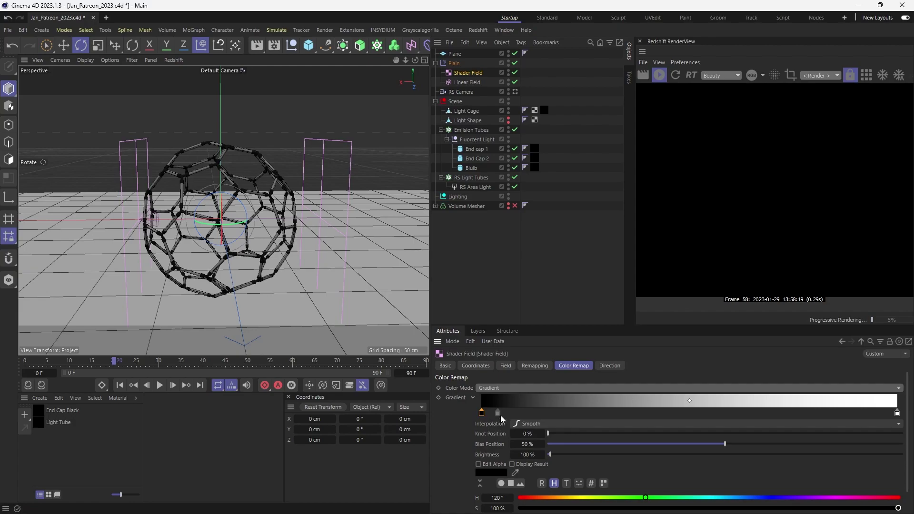
# - Load a Noise shader into the Shader Field and set its Contrast to 100% and Brightness to -15%
pyautogui.click(512, 367)
pyautogui.click(471, 411)
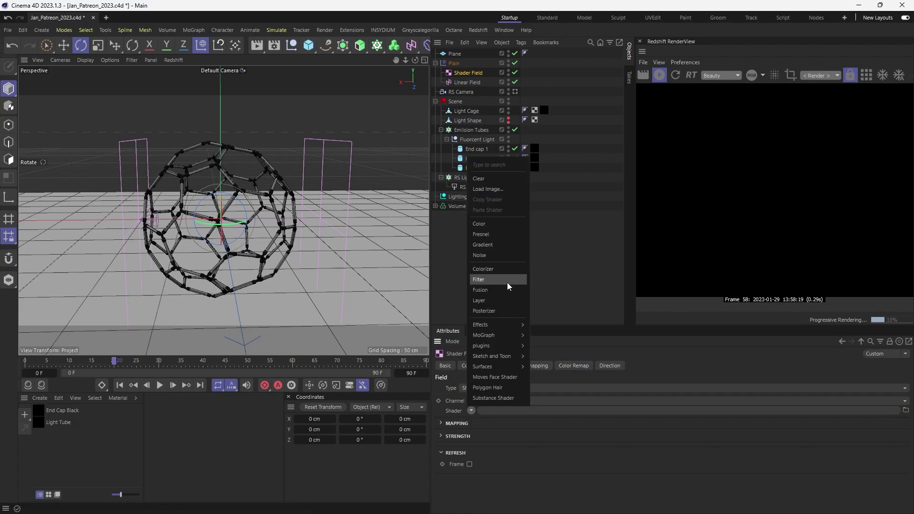
pyautogui.click(496, 255)
pyautogui.click(474, 405)
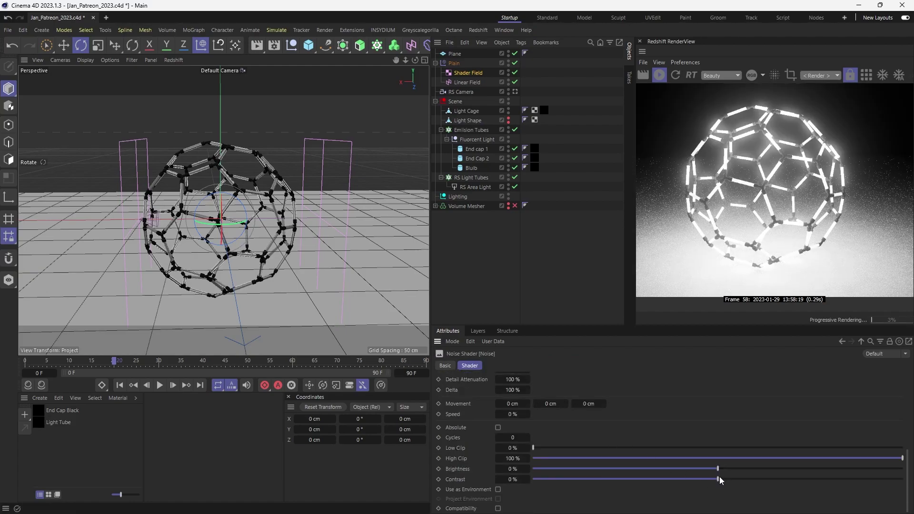
pyautogui.moveTo(718, 478); pyautogui.dragTo(911, 485)
pyautogui.moveTo(717, 468); pyautogui.dragTo(689, 470)
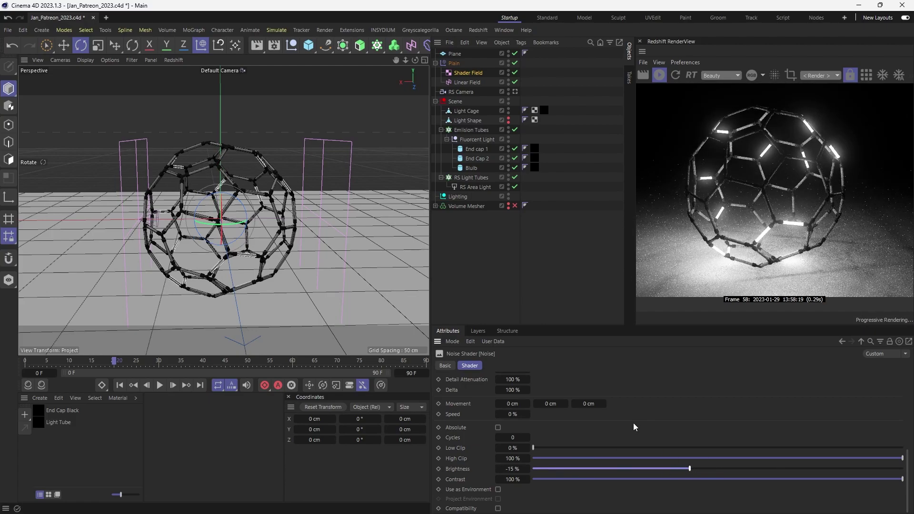
# - Set the Noise shader's Y Movement to 1 cm and its Speed to 1%
pyautogui.scroll(5, 634, 423)
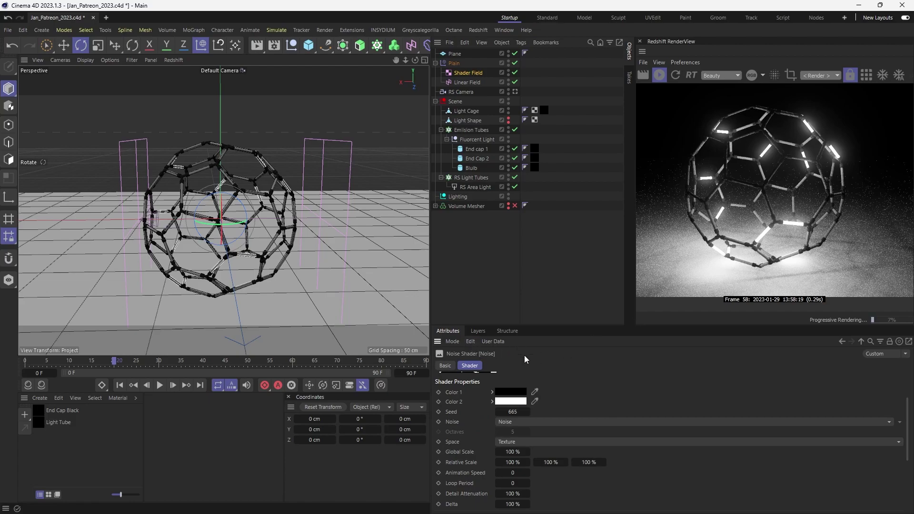
pyautogui.scroll(2, 527, 364)
pyautogui.scroll(-5, 460, 425)
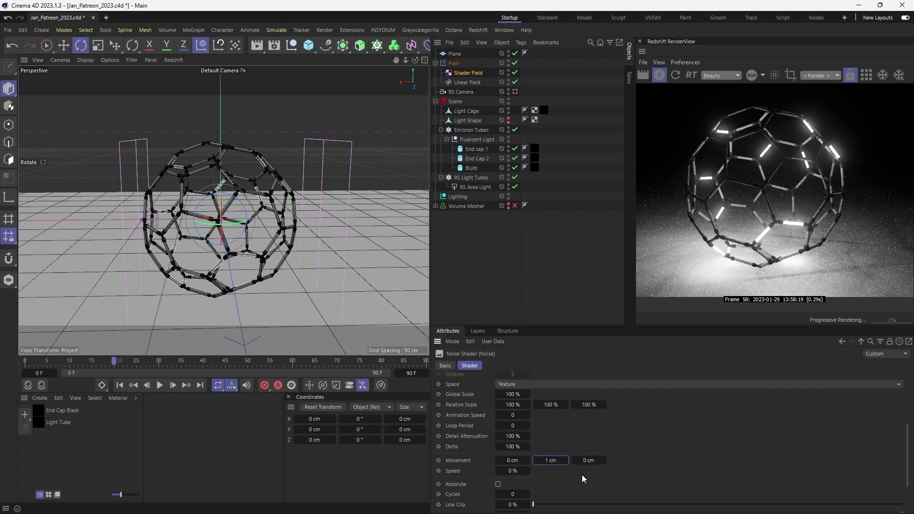
pyautogui.write('1')
pyautogui.press('Return')
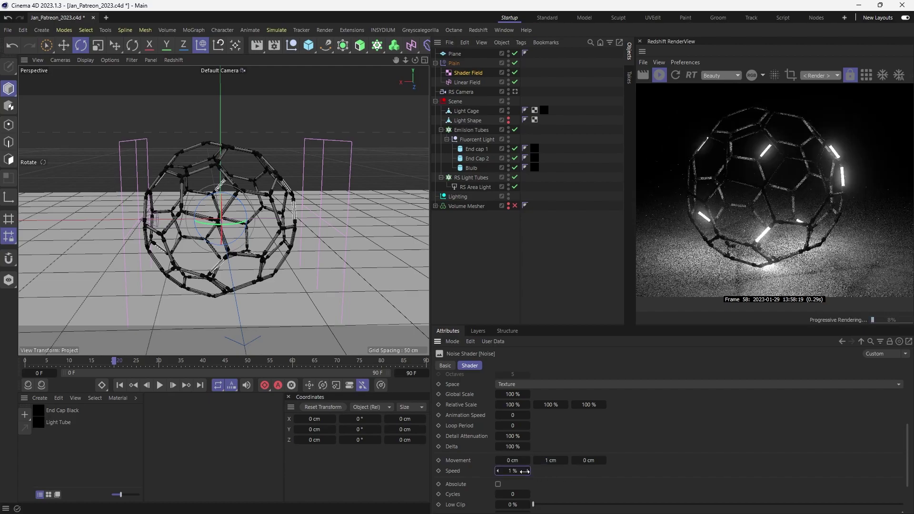
# - Stop the live render, play the timeline, and set the noise's Speed to 100% and Y Movement to 5 cm
pyautogui.click(660, 75)
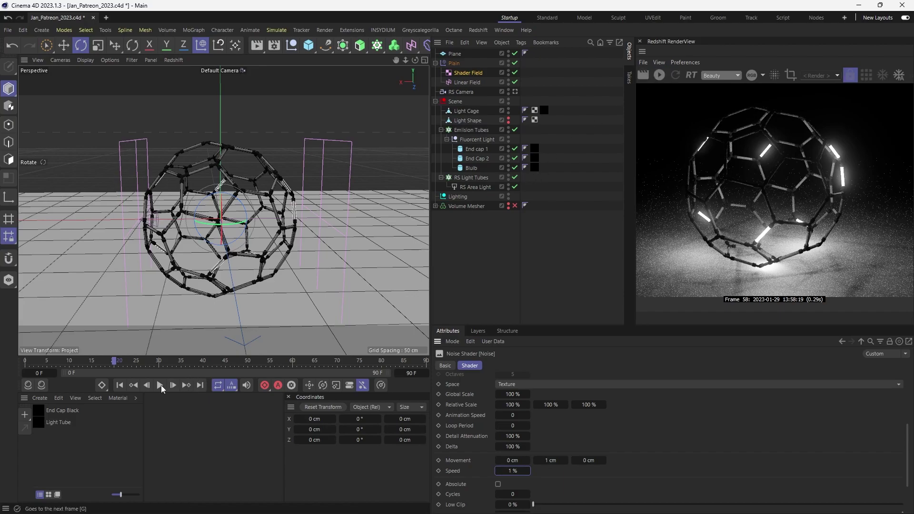
pyautogui.click(120, 385)
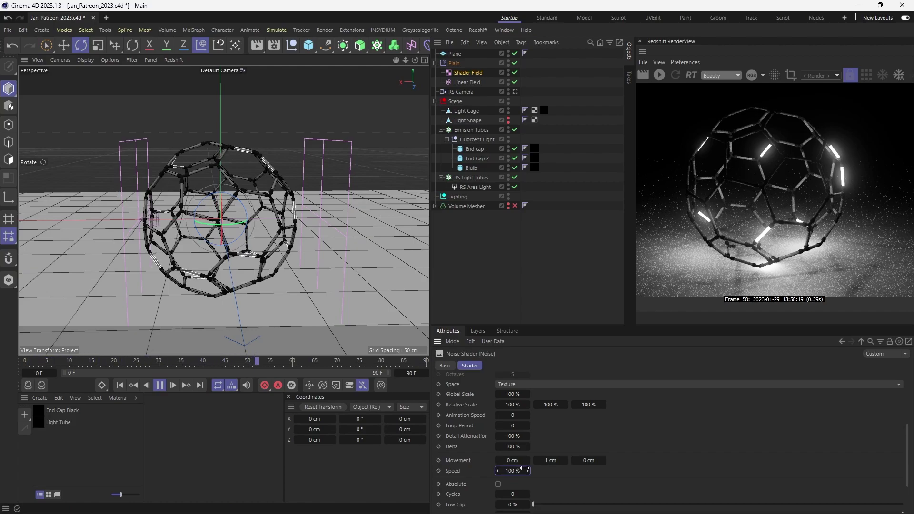
pyautogui.write('5')
pyautogui.press('Return')
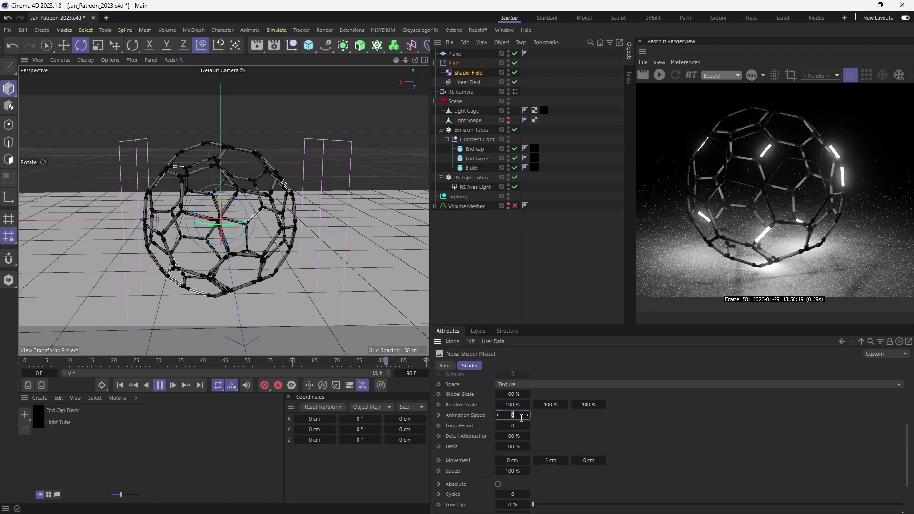
# - Set the noise's Animation Speed to 1 and replay the timeline from the start with the Shader Field selected
pyautogui.write('1')
pyautogui.press('F8')
pyautogui.click(481, 75)
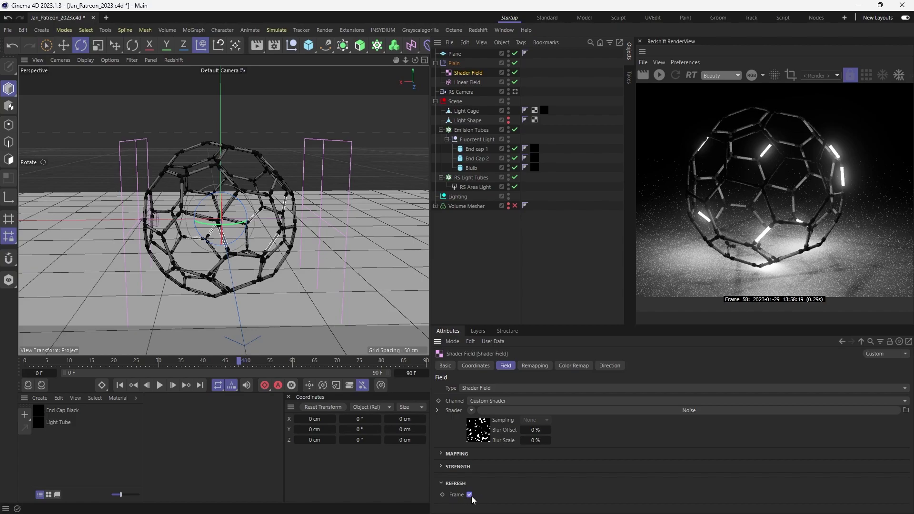
pyautogui.click(119, 385)
pyautogui.click(160, 385)
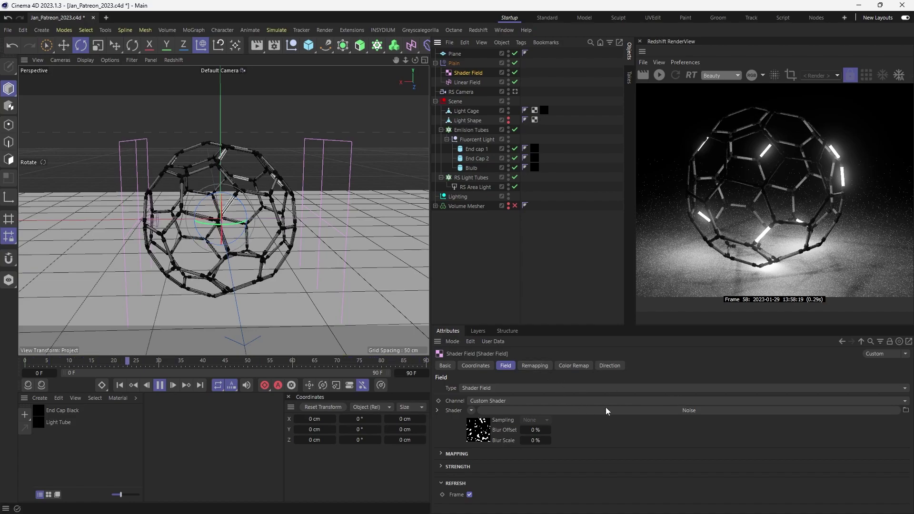
# - Set the Noise shader's Animation Speed to 0 and its Speed to 0.1%
pyautogui.click(676, 411)
pyautogui.scroll(-5, 478, 444)
pyautogui.doubleClick(512, 415)
pyautogui.write('0.1')
pyautogui.click(513, 470)
pyautogui.write('1')
pyautogui.press('Return')
pyautogui.click(513, 470)
pyautogui.write('0.1')
pyautogui.press('Return')
# - Set the Noise shader's Y Movement to 2 cm
pyautogui.click(550, 460)
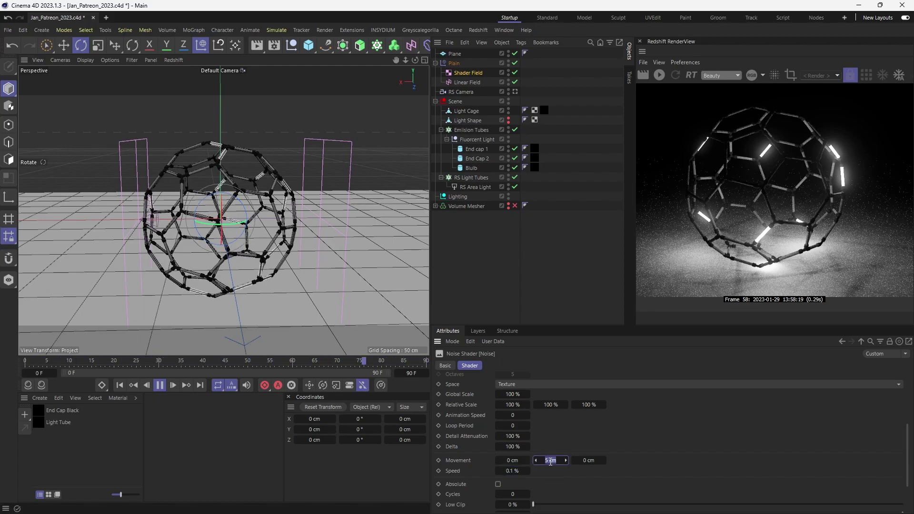
pyautogui.write('2')
pyautogui.press('Return')
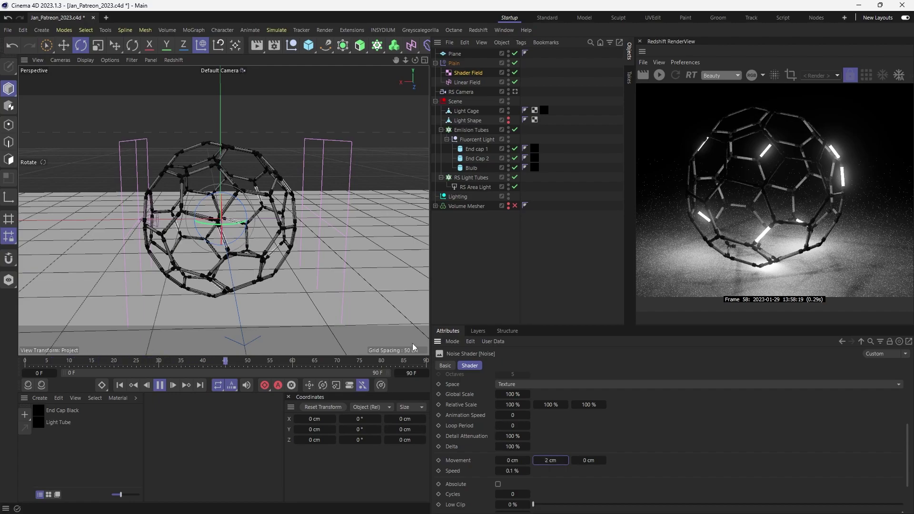
# - Examine the animated tubes in the live render from another angle and stop the render and playback
pyautogui.click(659, 76)
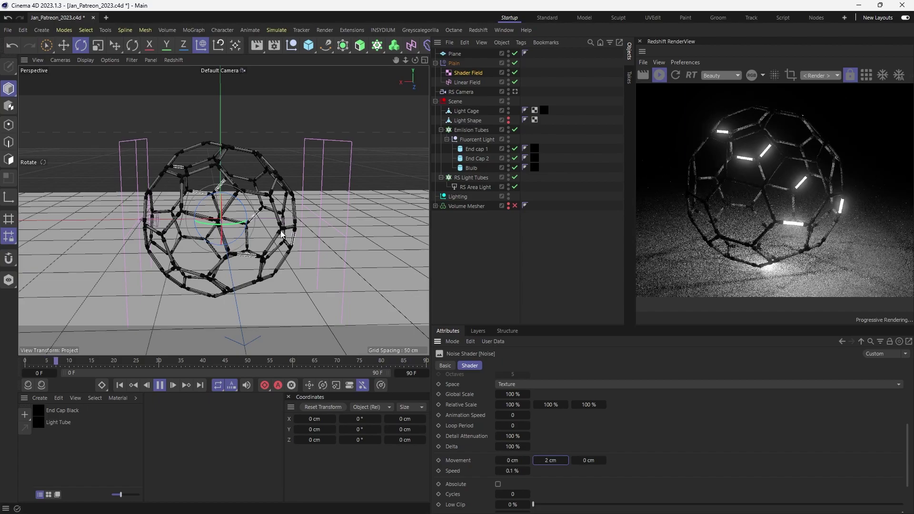
pyautogui.keyDown('alt'); pyautogui.moveTo(265, 236); pyautogui.dragTo(219, 229); pyautogui.keyUp('alt')
pyautogui.click(546, 18)
pyautogui.click(475, 276)
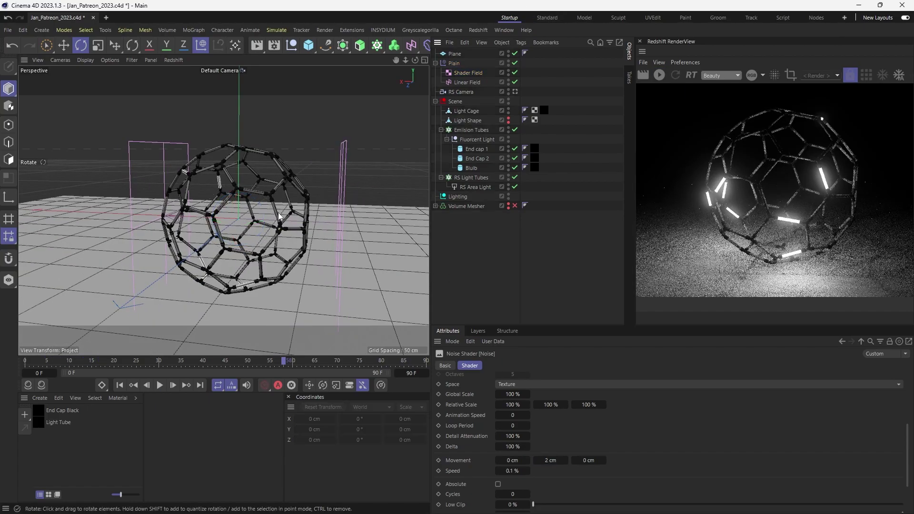
pyautogui.moveTo(278, 213)
pyautogui.keyDown('alt'); pyautogui.mouseDown()
pyautogui.moveTo(300, 224)
pyautogui.moveTo(253, 227)
pyautogui.moveTo(277, 227)
pyautogui.mouseUp(); pyautogui.keyUp('alt')
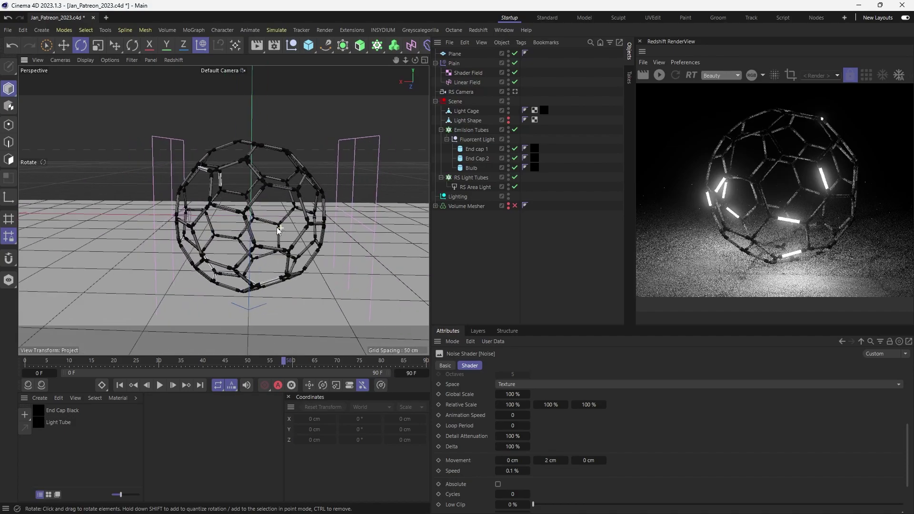
# - Rewind and replay the timeline, and set the Y Movement of the Shader Field's noise to 1 cm
pyautogui.click(120, 385)
pyautogui.click(469, 74)
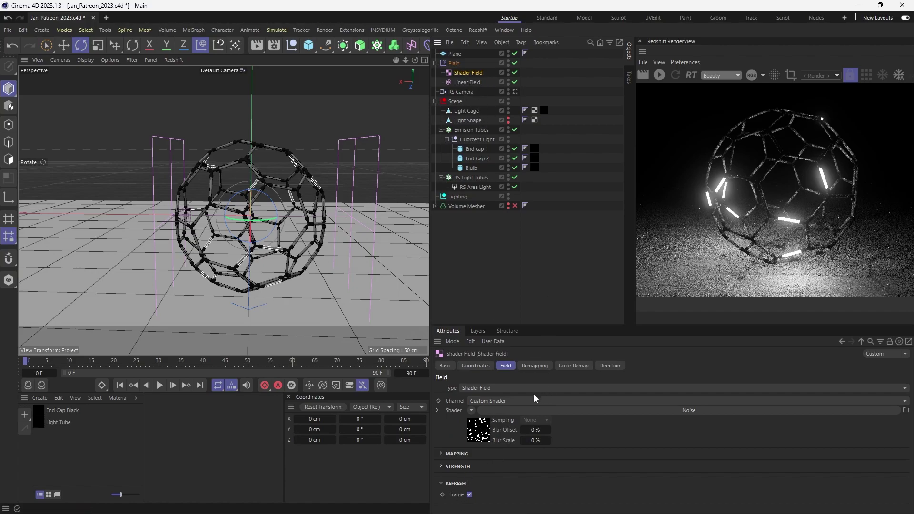
pyautogui.click(692, 410)
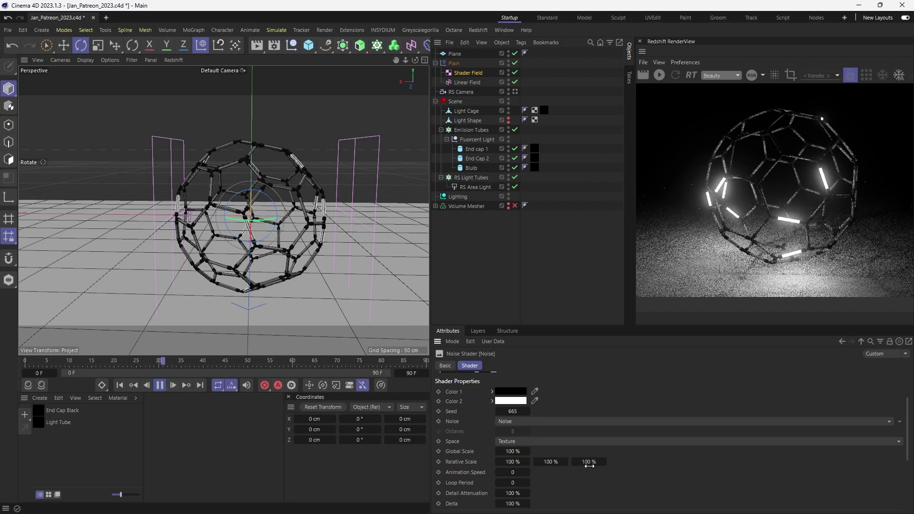
pyautogui.scroll(-3, 534, 496)
pyautogui.doubleClick(550, 460)
pyautogui.write('1')
pyautogui.press('Return')
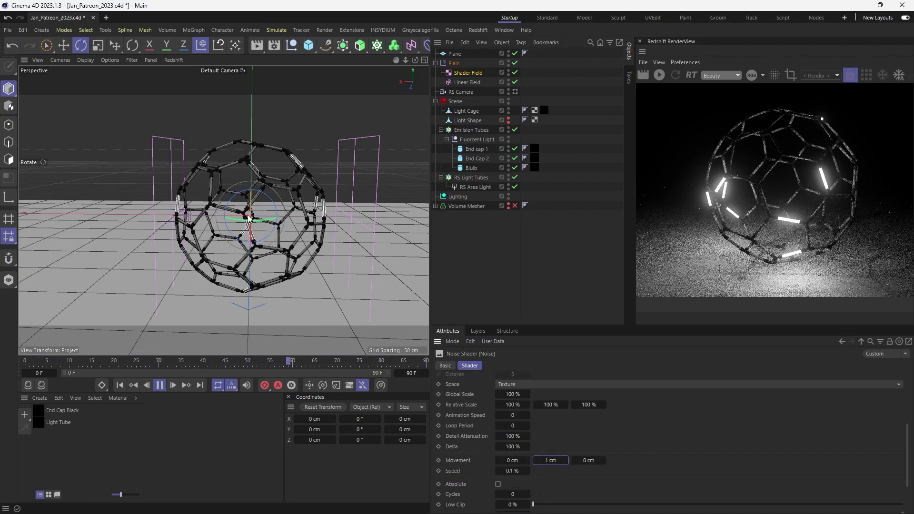
# - Change the Noise shader's noise type to Electric
pyautogui.scroll(3, 523, 405)
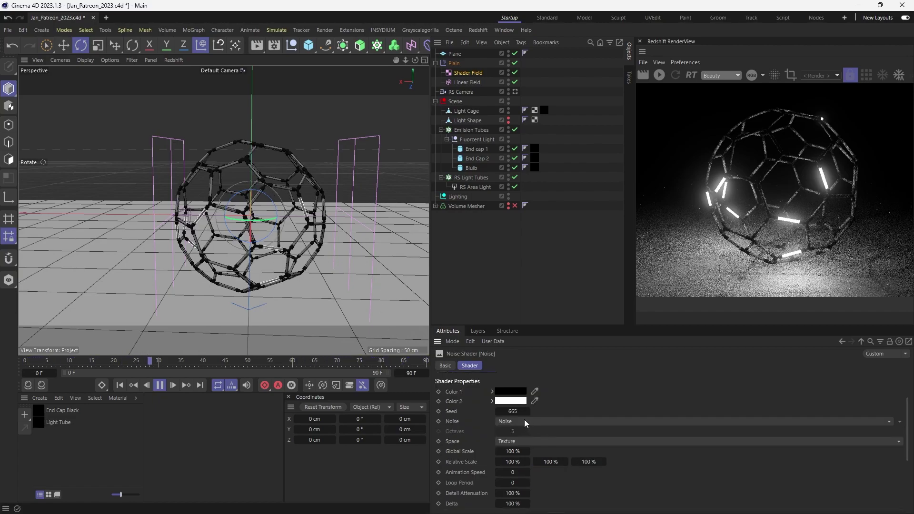
pyautogui.click(524, 421)
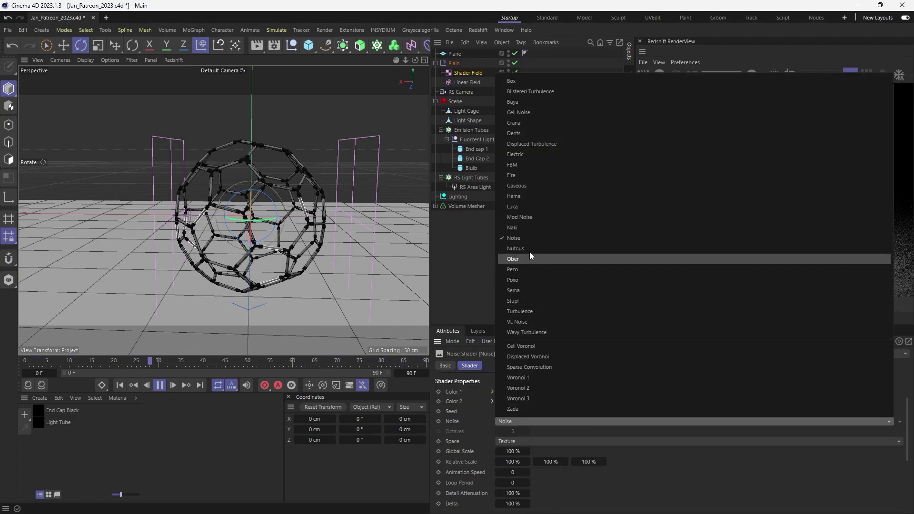
pyautogui.click(526, 154)
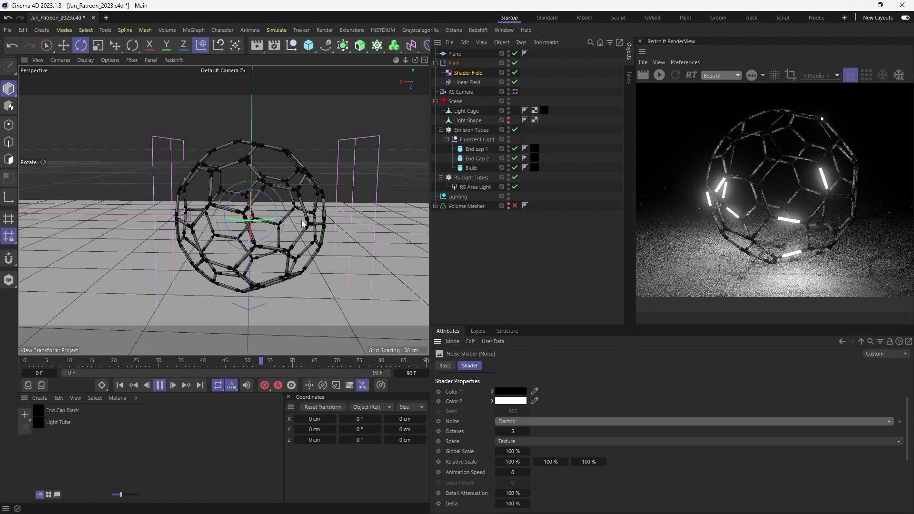
# - Enable the Linear Field layer in the Plain effector and lower the Shader Field's opacity to 43.2%
pyautogui.click(454, 63)
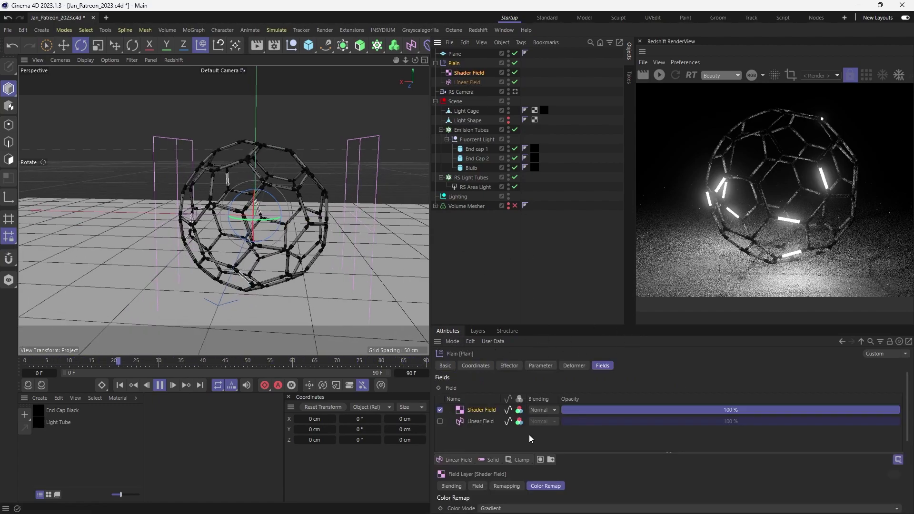
pyautogui.click(440, 421)
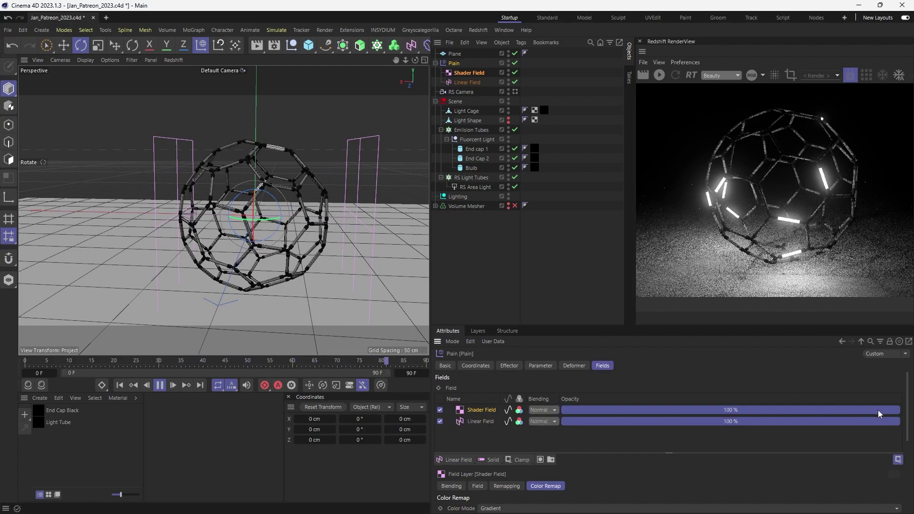
pyautogui.moveTo(895, 414); pyautogui.dragTo(819, 414)
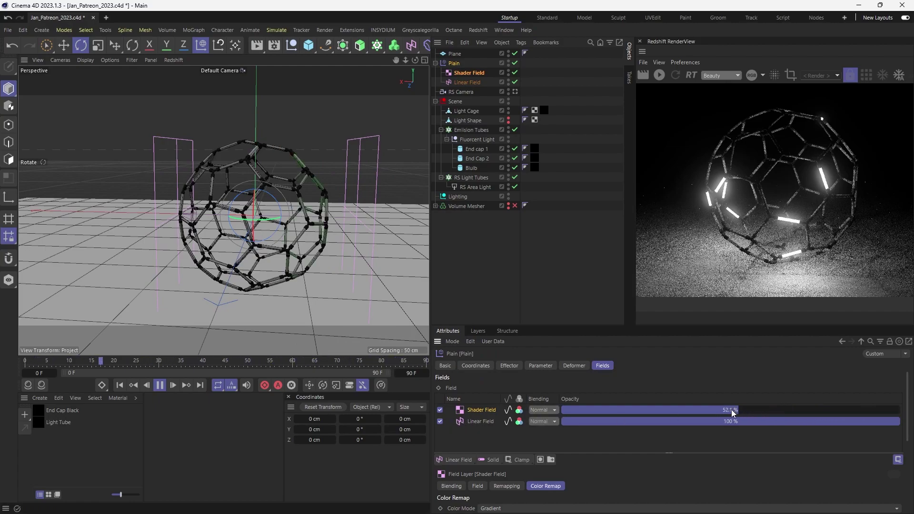
pyautogui.moveTo(729, 411); pyautogui.dragTo(708, 413)
# - Set the Shader Field layer's blending to Add and its opacity to 100%
pyautogui.click(542, 410)
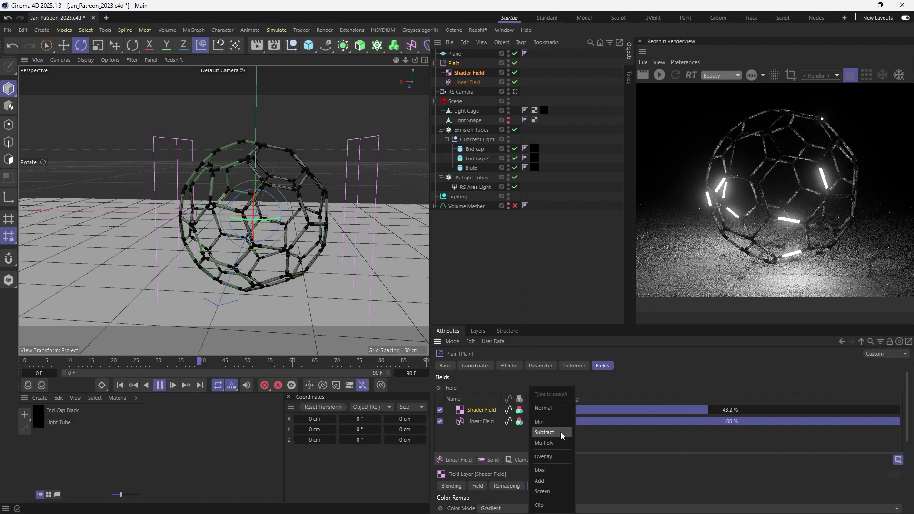
pyautogui.click(539, 481)
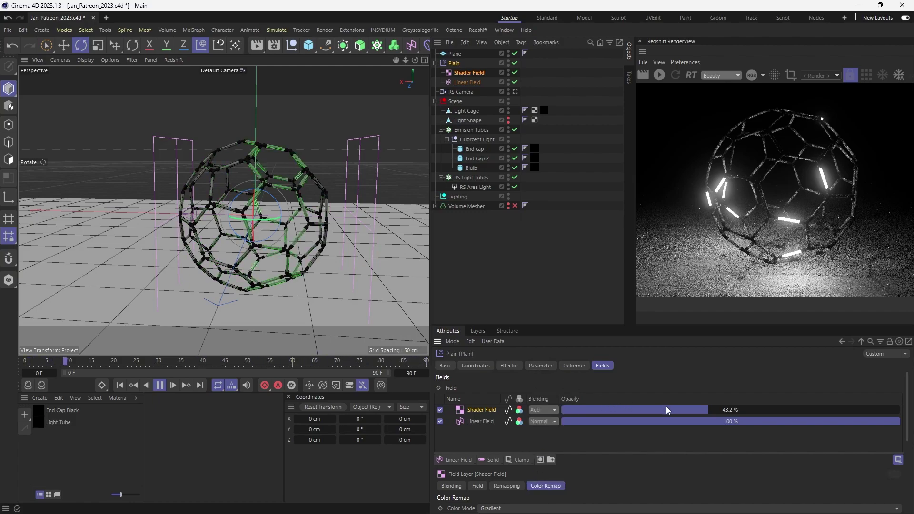
pyautogui.moveTo(701, 410); pyautogui.dragTo(901, 412)
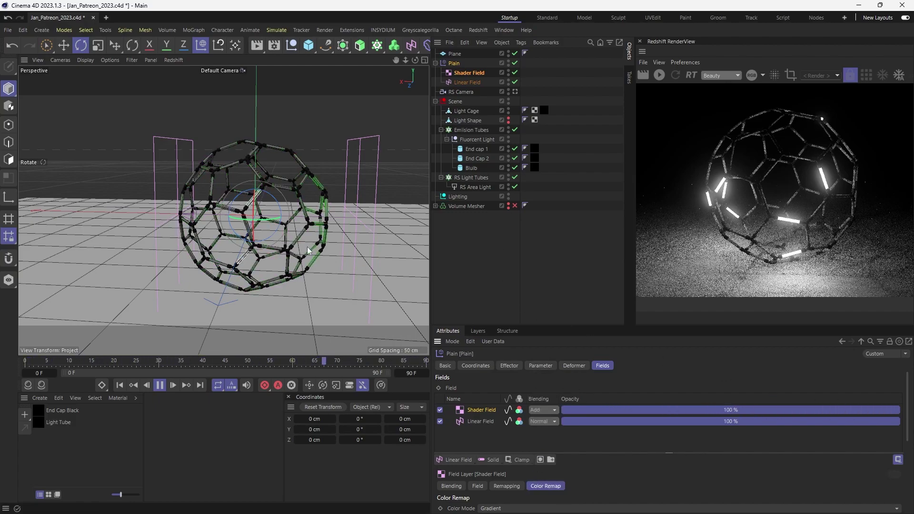
# - Check the combined fields in a brief live render and switch the viewport to the RS Camera
pyautogui.click(659, 76)
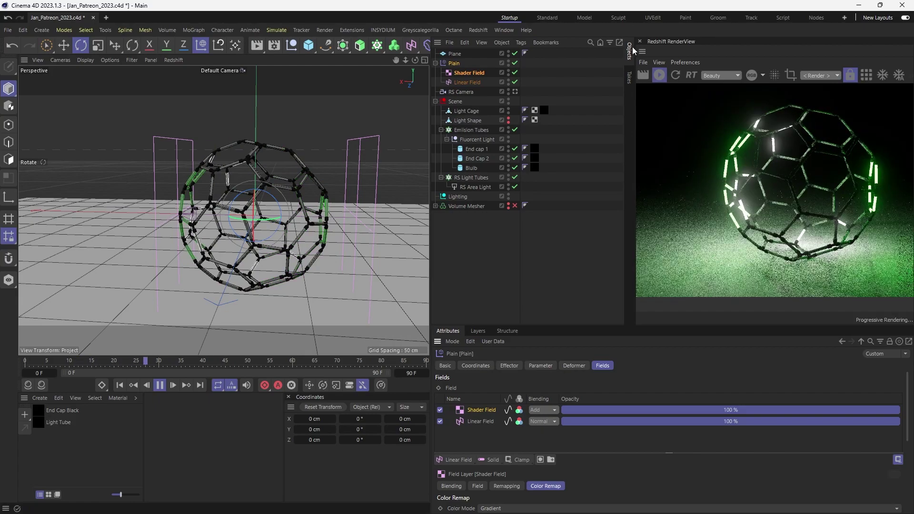
pyautogui.click(659, 76)
pyautogui.click(515, 92)
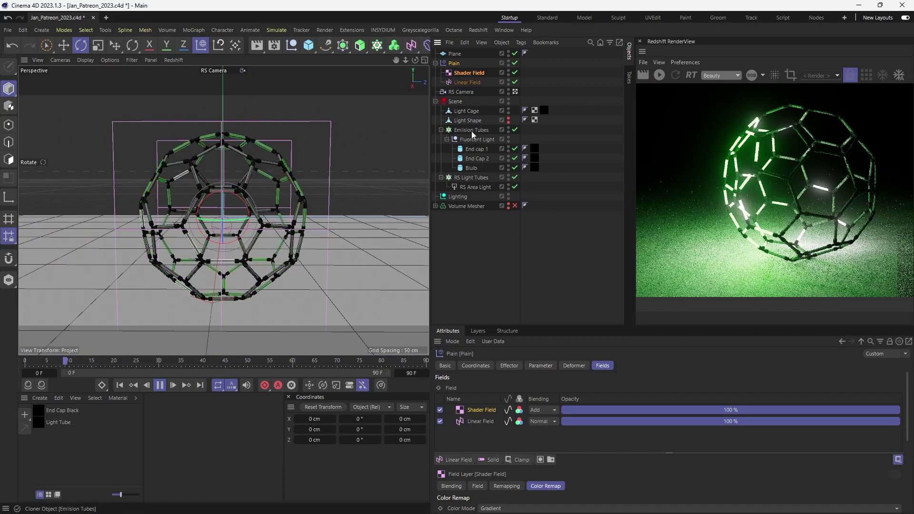
# - Stop and rewind the timeline, and set the RS Camera's first two rotation values to 90° and 0°
pyautogui.click(462, 91)
pyautogui.doubleClick(366, 419)
pyautogui.write('90.6694')
pyautogui.press('Tab')
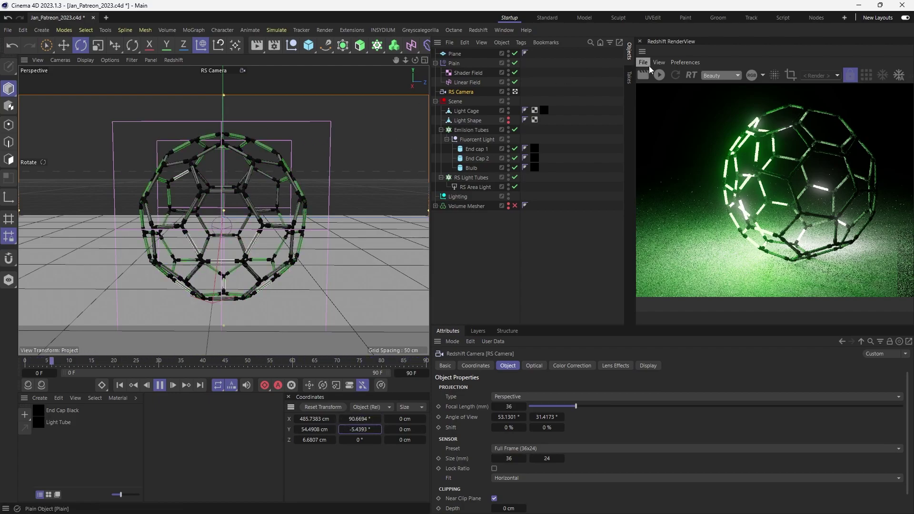
pyautogui.click(159, 385)
pyautogui.click(120, 385)
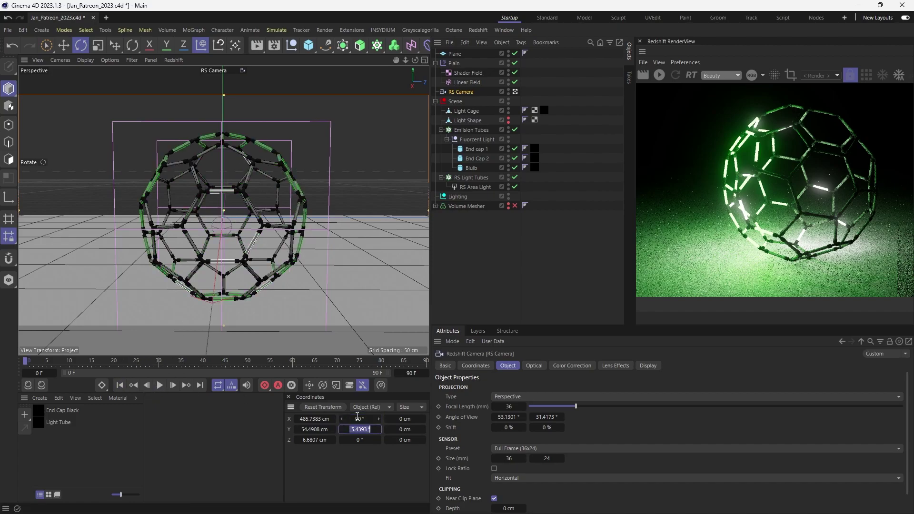
pyautogui.write('0')
pyautogui.press('Return')
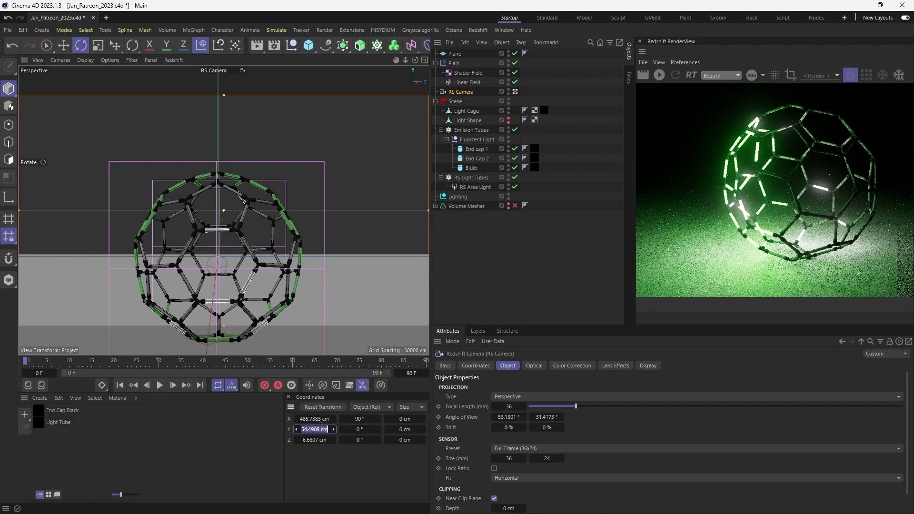
# - Set the RS Camera's Y and Z positions to 0 cm and live-render its view in a wider RenderView
pyautogui.write('0')
pyautogui.press('Tab')
pyautogui.write('0')
pyautogui.press('Return')
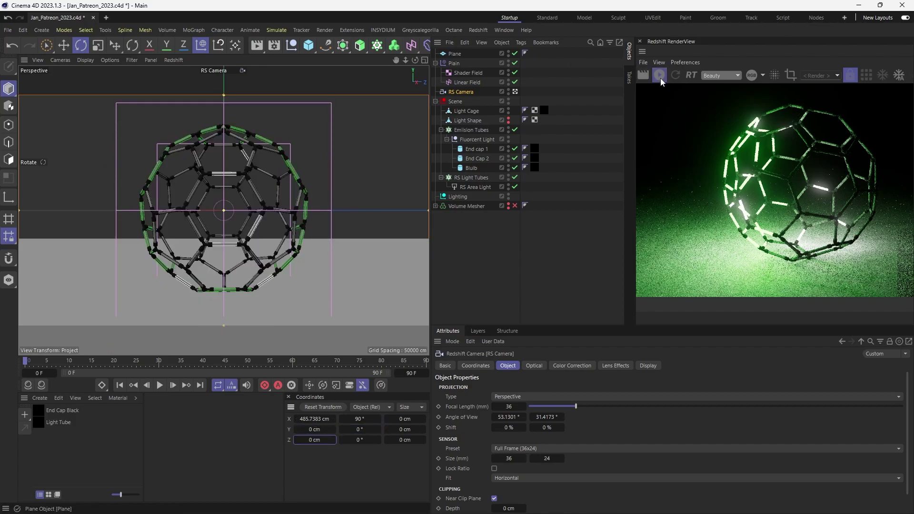
pyautogui.moveTo(636, 234); pyautogui.dragTo(623, 234)
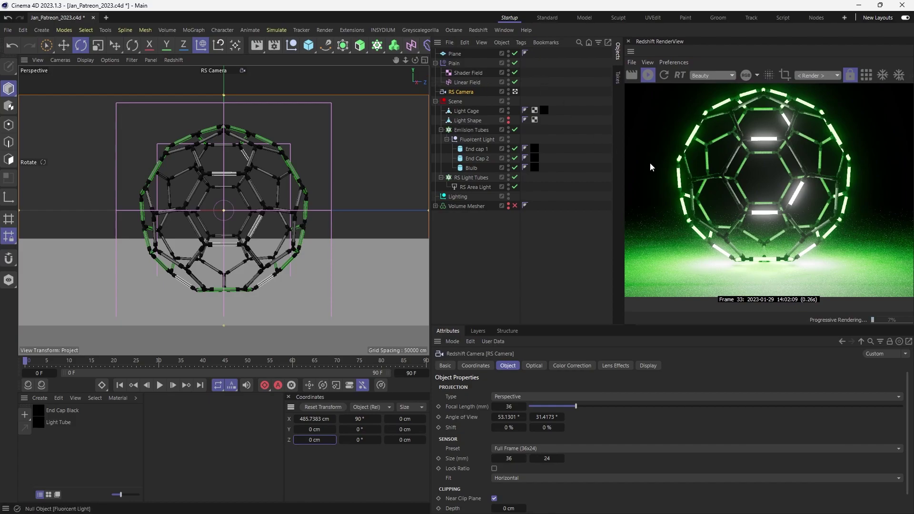
# - Add a Redshift RS Environment object to the scene
pyautogui.click(465, 187)
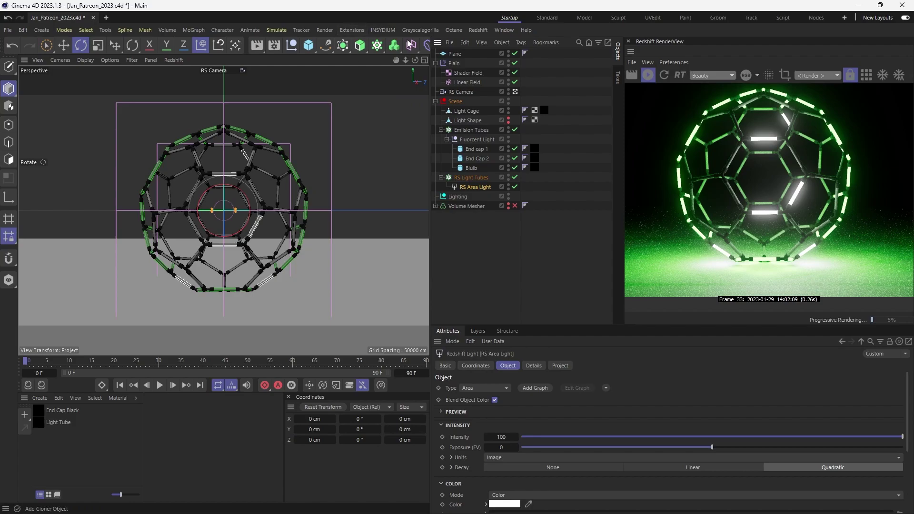
pyautogui.click(485, 29)
pyautogui.moveTo(493, 49)
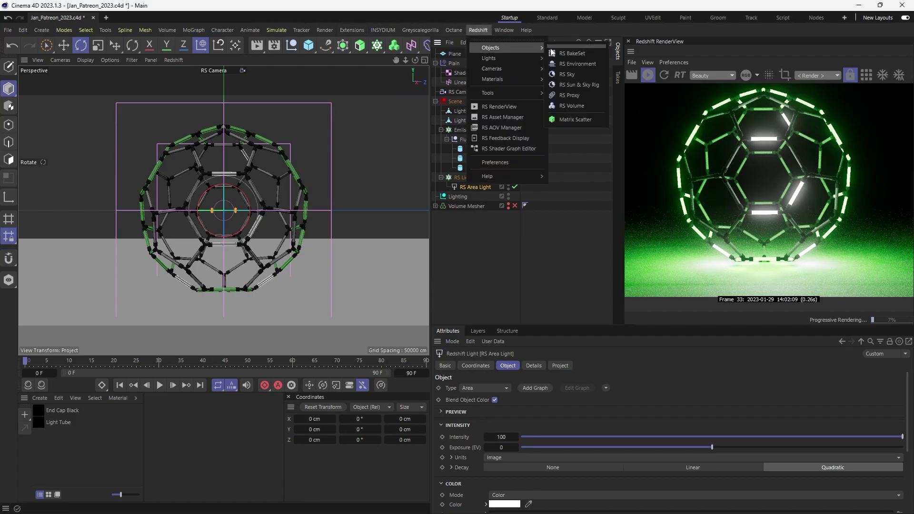
pyautogui.click(573, 63)
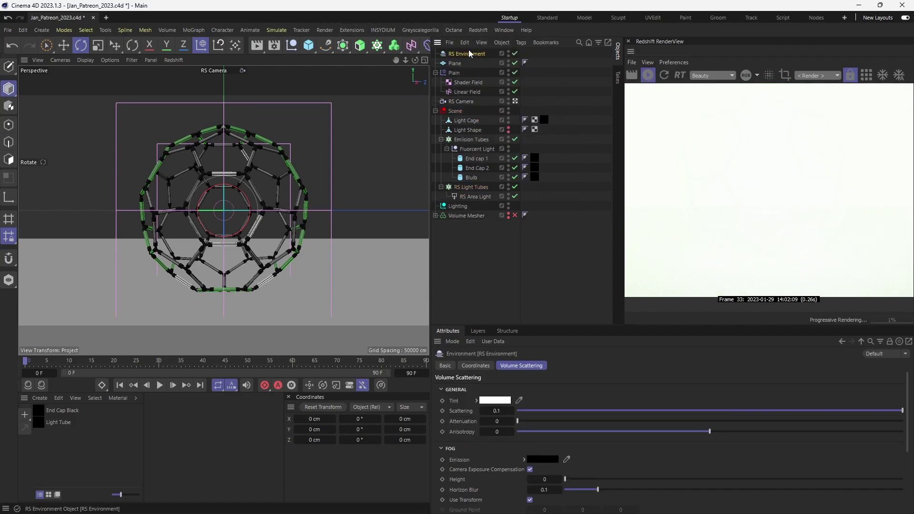
# - Set the RS Area Light's Volume contribution to 0.01 and enlarge the RenderView
pyautogui.click(474, 197)
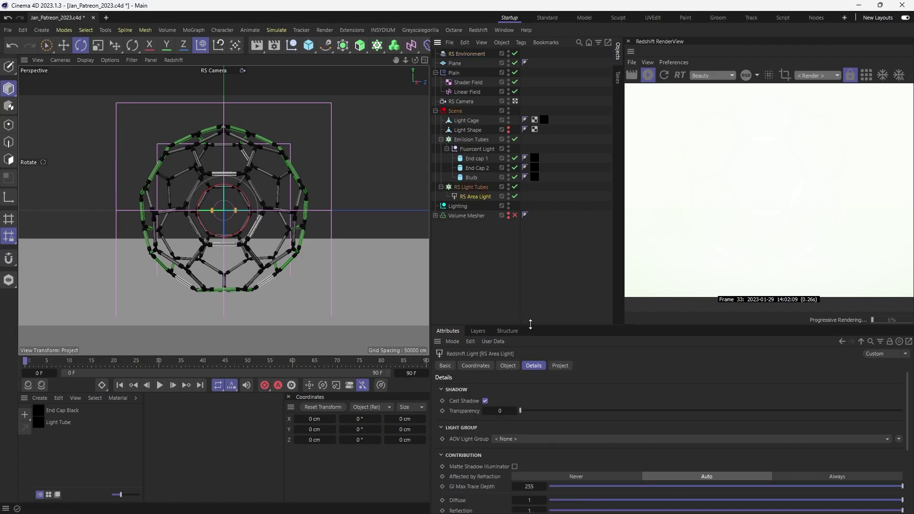
pyautogui.moveTo(530, 324); pyautogui.dragTo(528, 237)
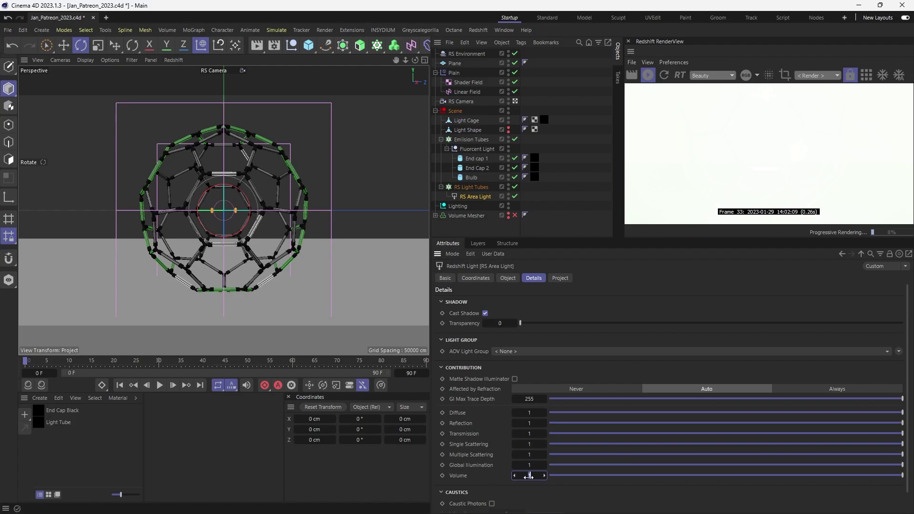
pyautogui.press('Return')
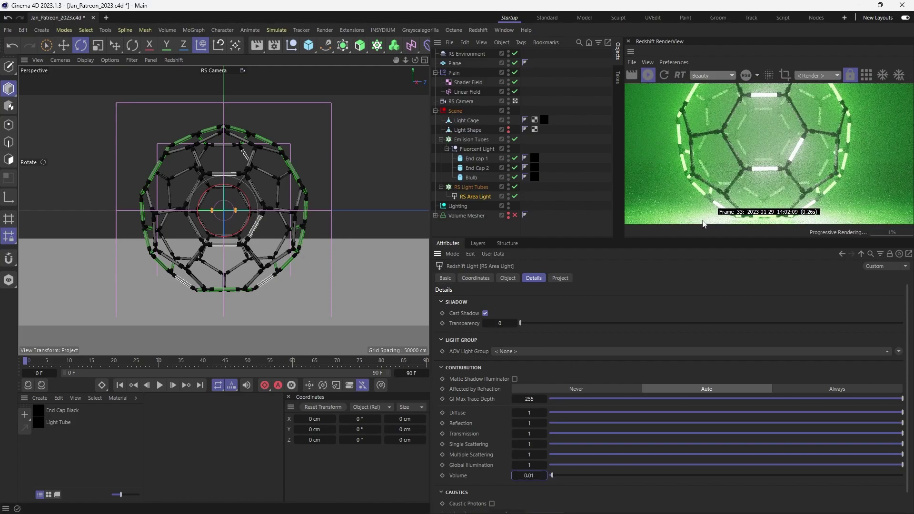
pyautogui.moveTo(627, 236); pyautogui.dragTo(627, 329)
pyautogui.moveTo(623, 272); pyautogui.dragTo(564, 273)
# - Set the RS Environment's Attenuation to 0.2 and Anisotropy to 0.6, and scrub the timeline to frame 52
pyautogui.click(454, 54)
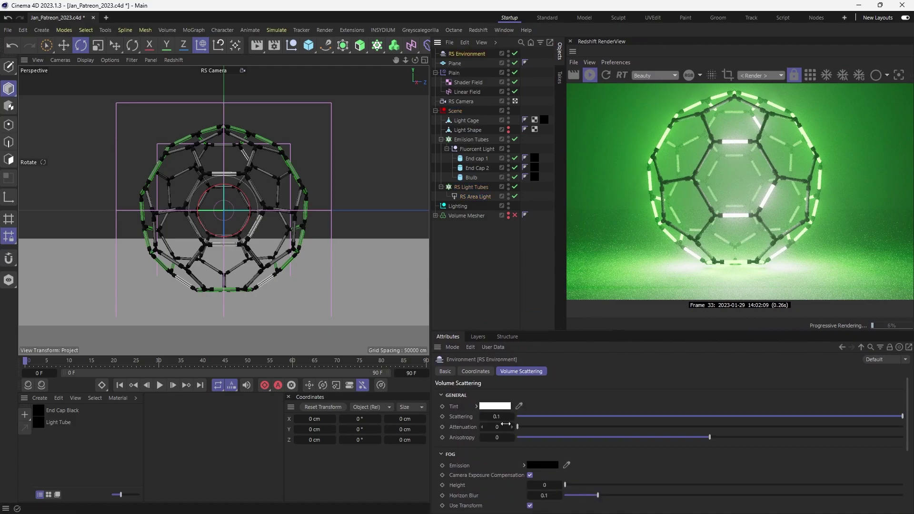
pyautogui.click(504, 425)
pyautogui.write('.2')
pyautogui.press('Return')
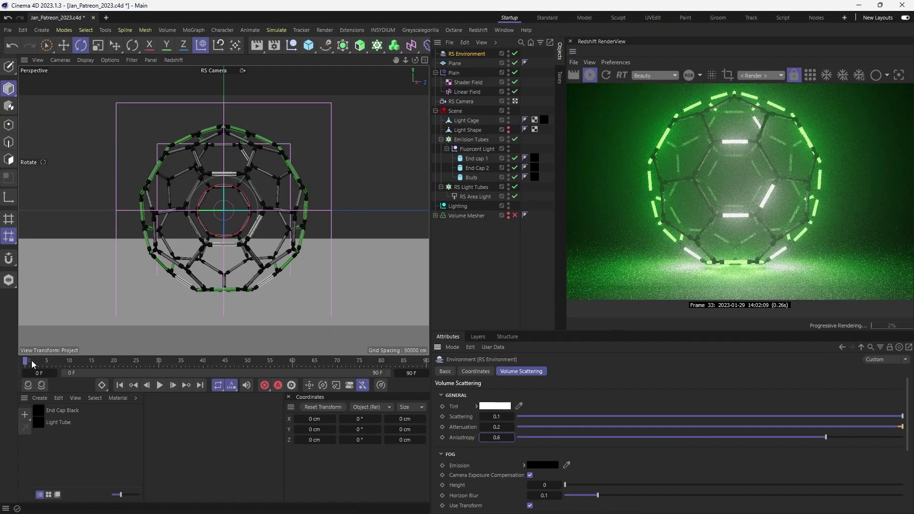
pyautogui.moveTo(31, 361); pyautogui.dragTo(258, 373)
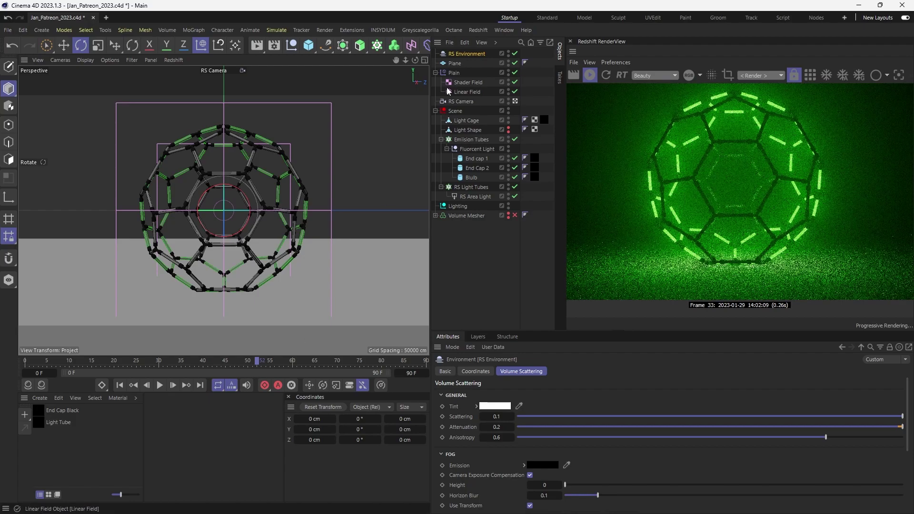
# - Rotate the Linear Field to a heading of 90° and a bank of -90° so it sweeps vertically through the sphere
pyautogui.click(462, 92)
pyautogui.press('r')
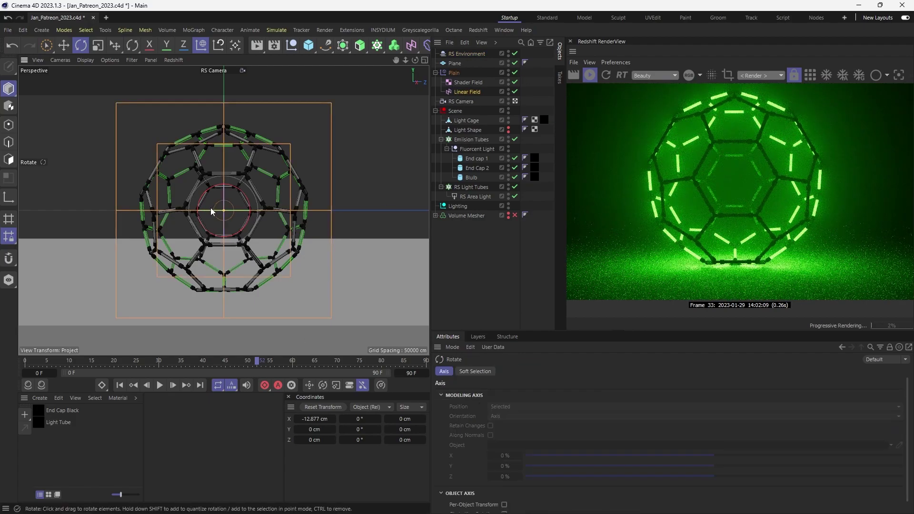
pyautogui.moveTo(210, 207); pyautogui.dragTo(308, 216)
pyautogui.moveTo(259, 193); pyautogui.dragTo(192, 158)
# - Play the animation from the start, pause it at frame 11, and stop the live render
pyautogui.click(123, 386)
pyautogui.click(159, 388)
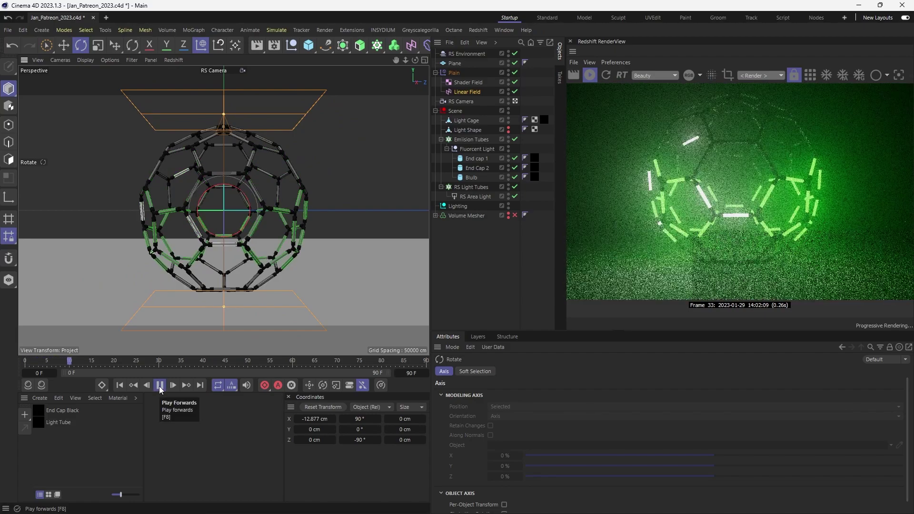
pyautogui.click(160, 385)
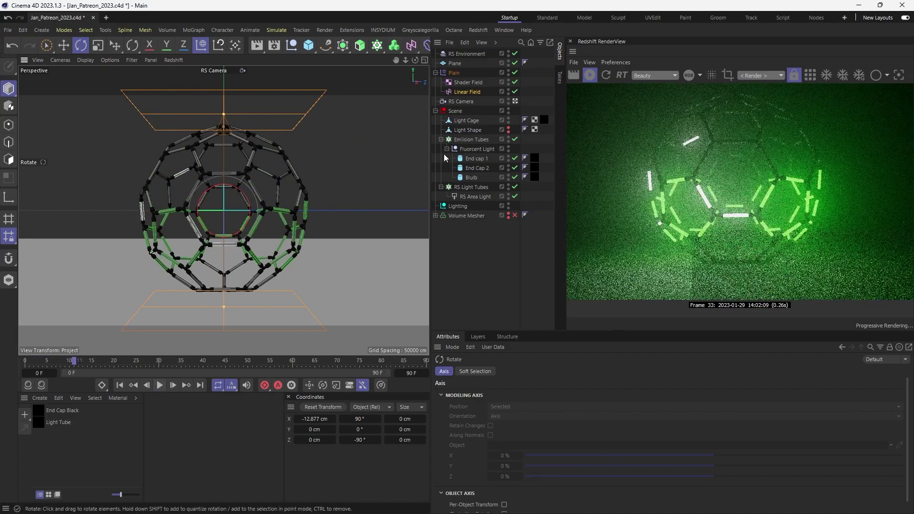
pyautogui.click(590, 76)
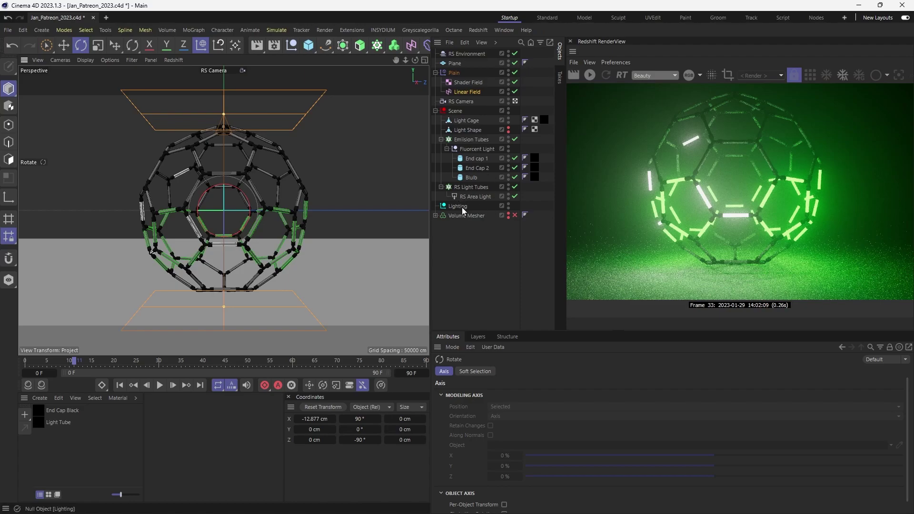
# - Select the Light Cage, inspect its tube joints up close in a restarted live render, and reframe the whole sphere
pyautogui.click(466, 122)
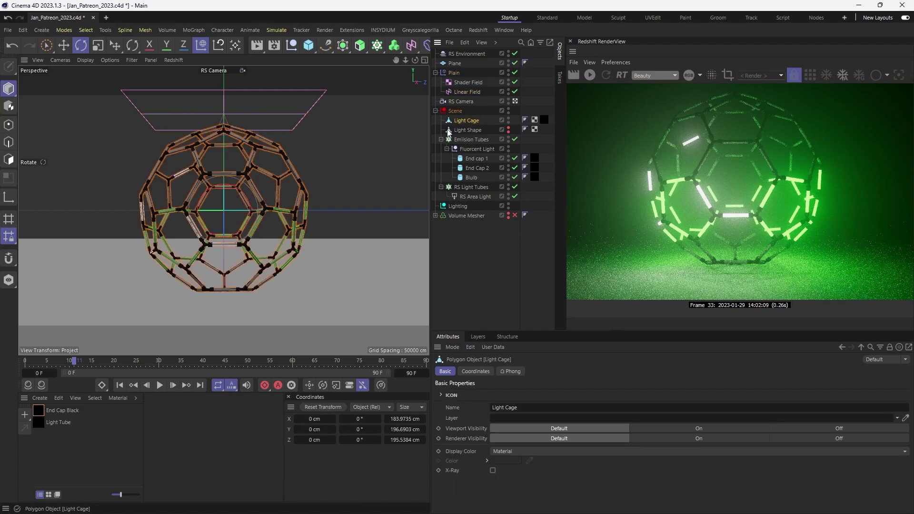
pyautogui.scroll(6, 202, 183)
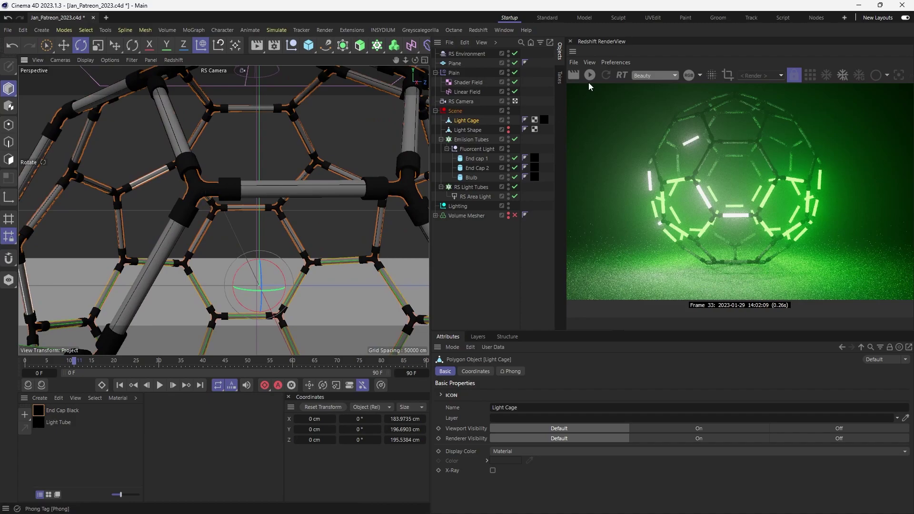
pyautogui.click(590, 75)
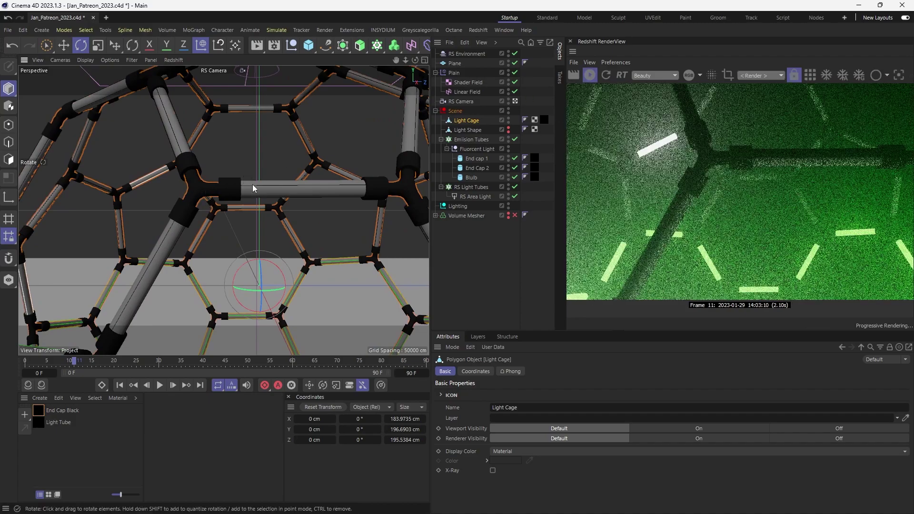
pyautogui.keyDown('alt'); pyautogui.moveTo(287, 193); pyautogui.dragTo(220, 204, button='right'); pyautogui.keyUp('alt')
pyautogui.keyDown('alt'); pyautogui.moveTo(221, 204); pyautogui.dragTo(249, 187); pyautogui.keyUp('alt')
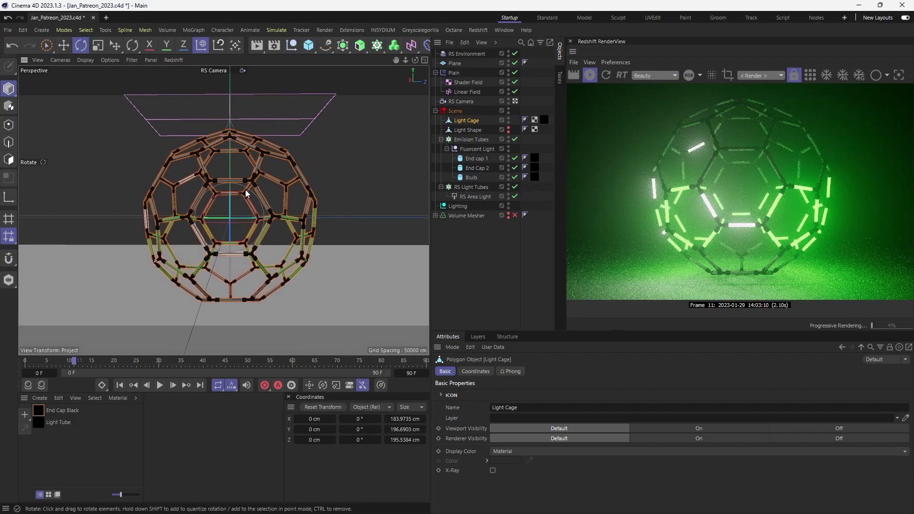
pyautogui.keyDown('alt'); pyautogui.moveTo(252, 189); pyautogui.dragTo(251, 205); pyautogui.keyUp('alt')
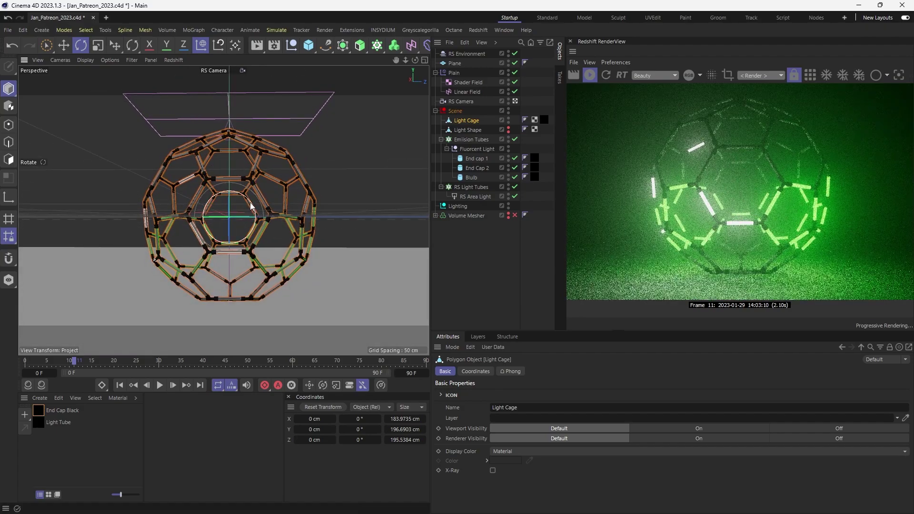